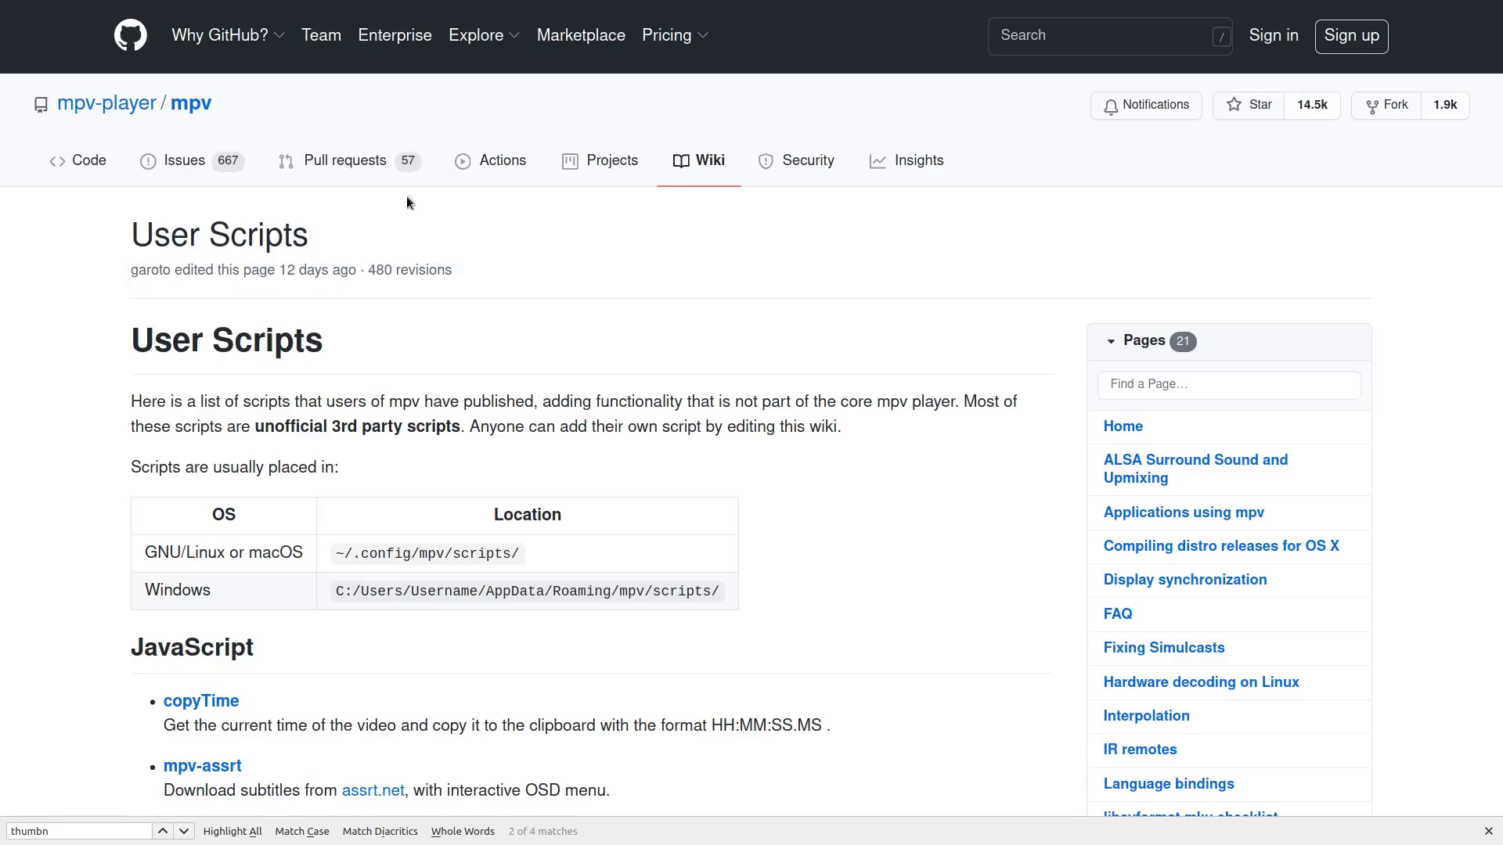
- Browse the list of JavaScript and Lua scripts on the mpv wiki's User Scripts page
{"action": "scroll", "coordinate": [416, 230], "scroll_direction": "down", "scroll_amount": 5}
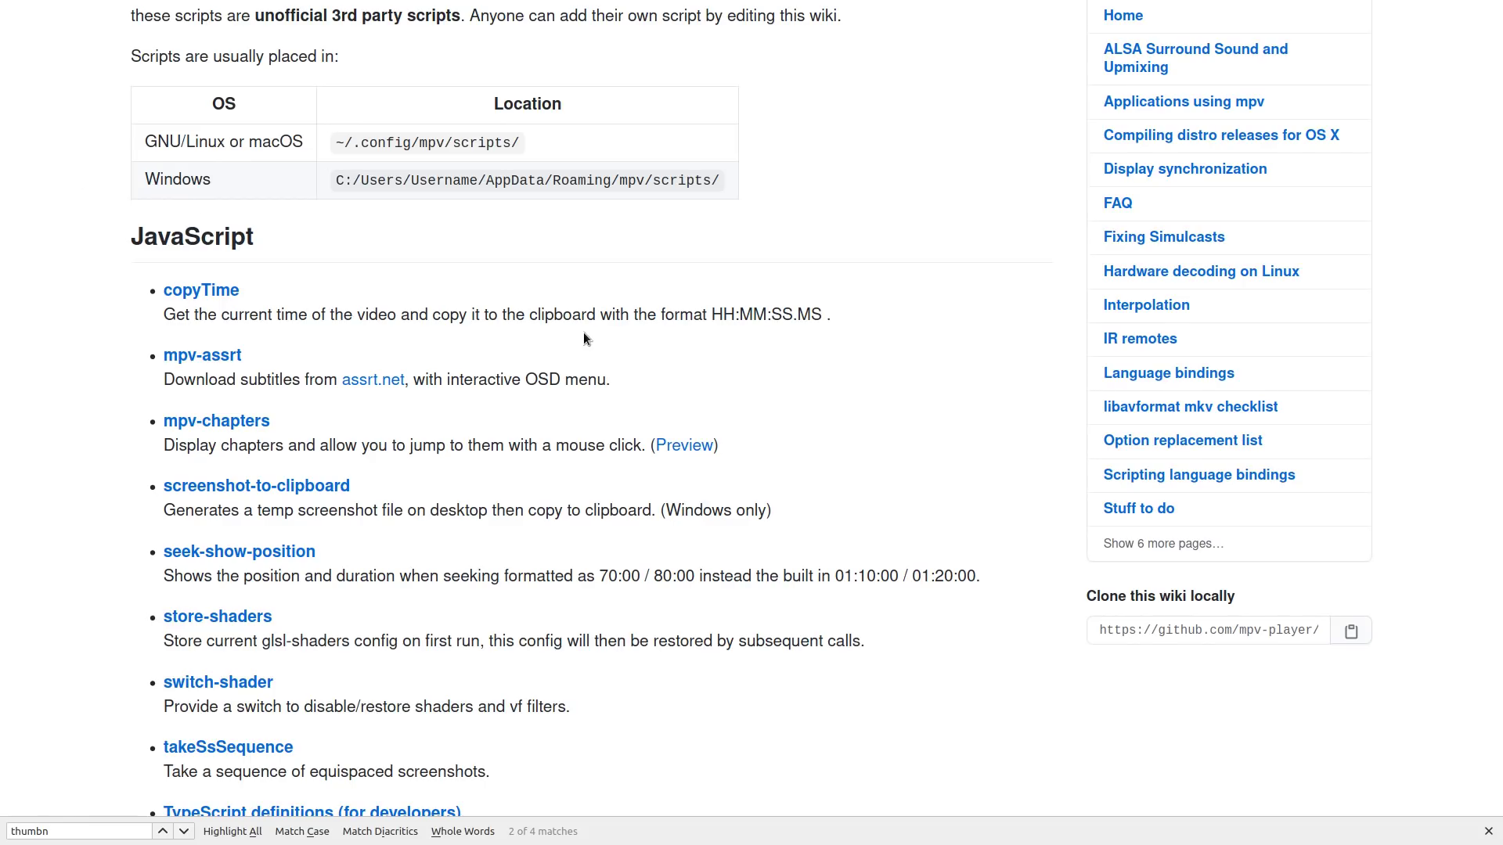
{"action": "scroll", "coordinate": [587, 332], "scroll_direction": "down", "scroll_amount": 5}
{"action": "scroll", "coordinate": [591, 261], "scroll_direction": "down", "scroll_amount": 9}
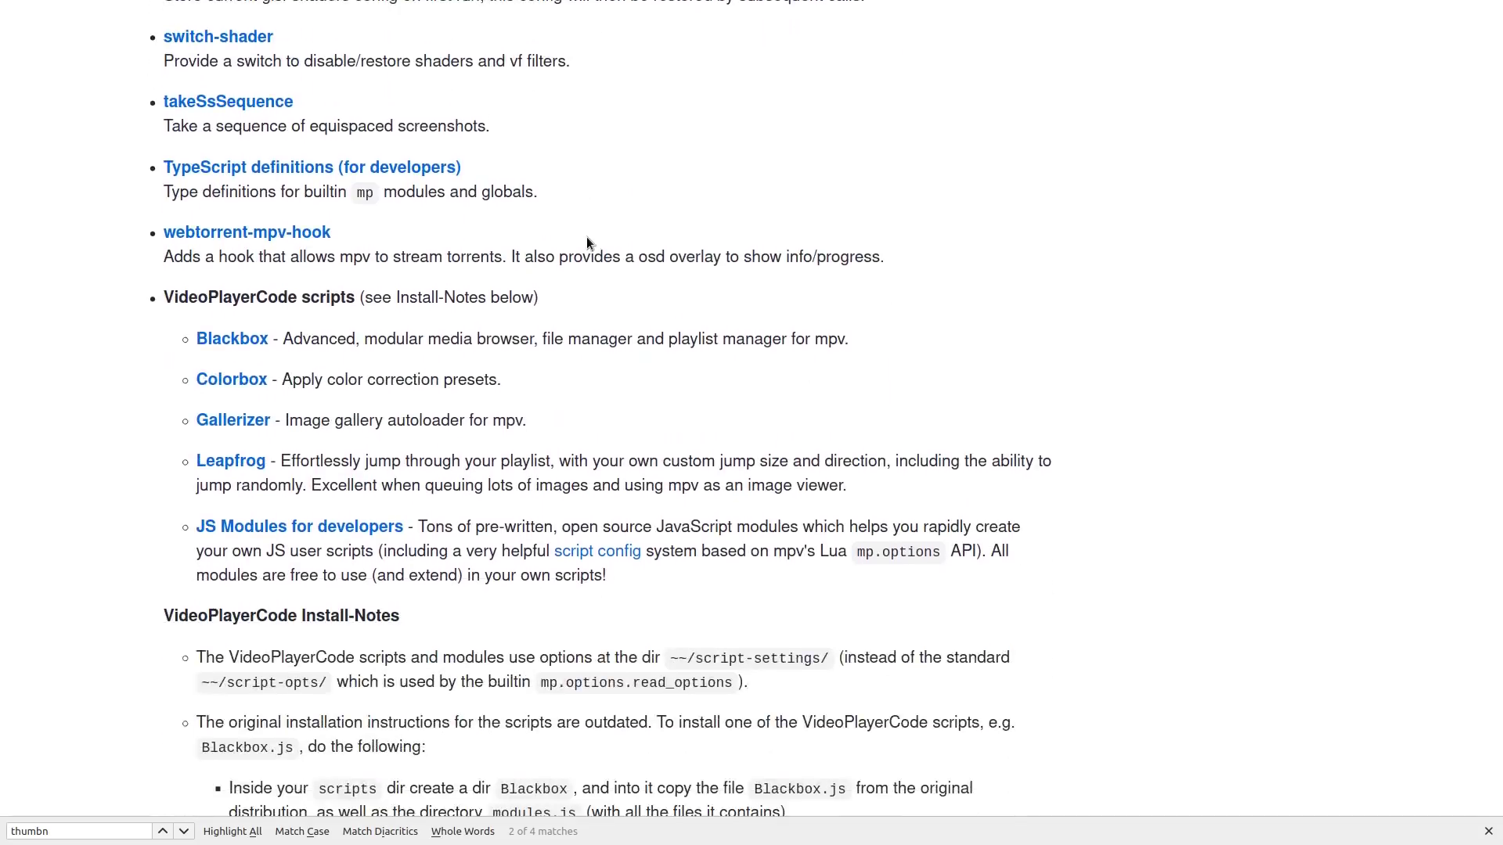
{"action": "scroll", "coordinate": [587, 237], "scroll_direction": "down", "scroll_amount": 16}
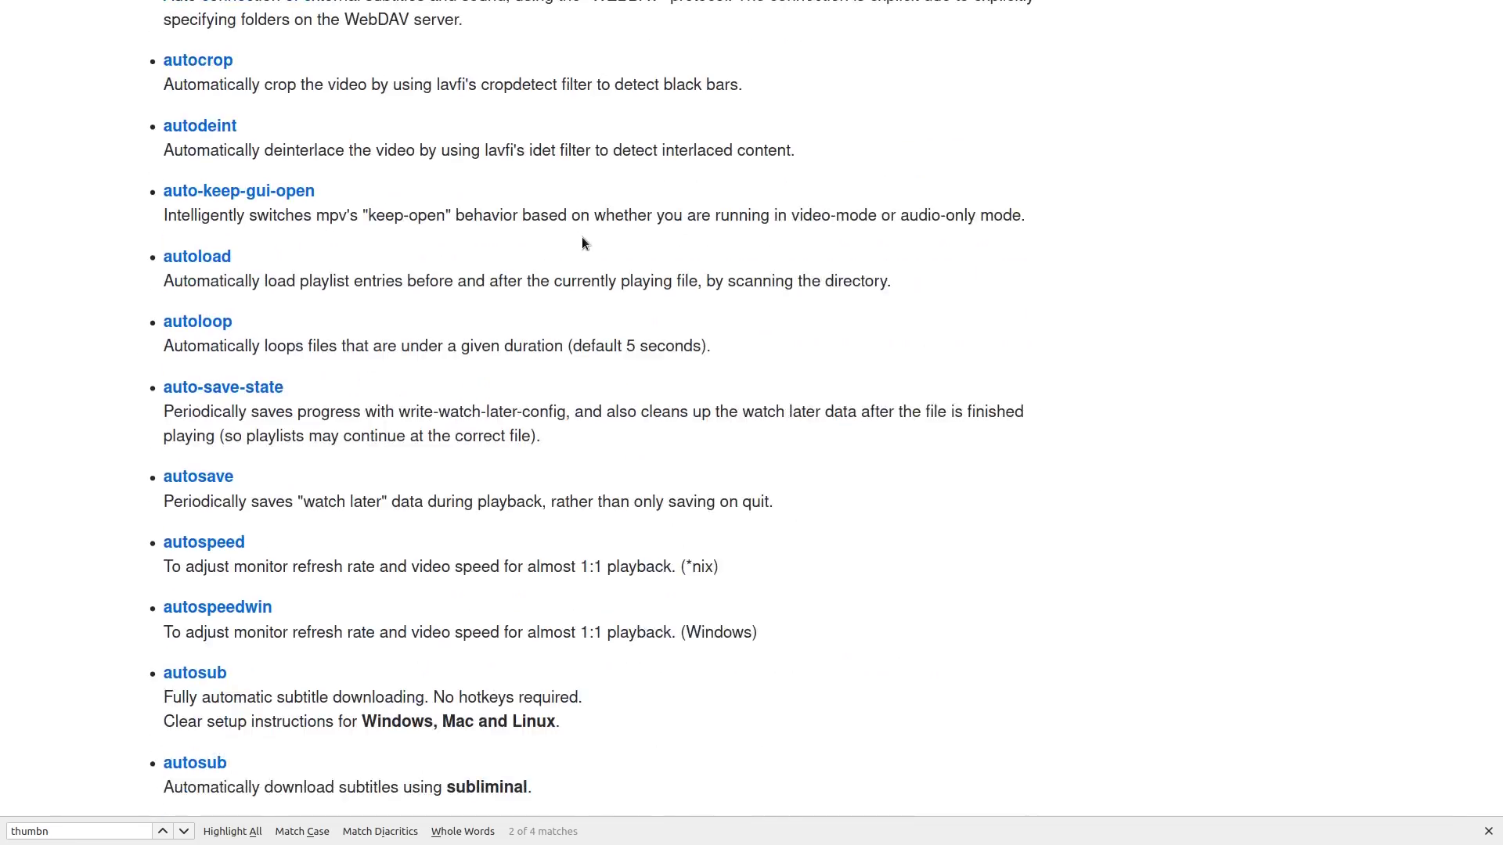
{"action": "scroll", "coordinate": [582, 247], "scroll_direction": "down", "scroll_amount": 18}
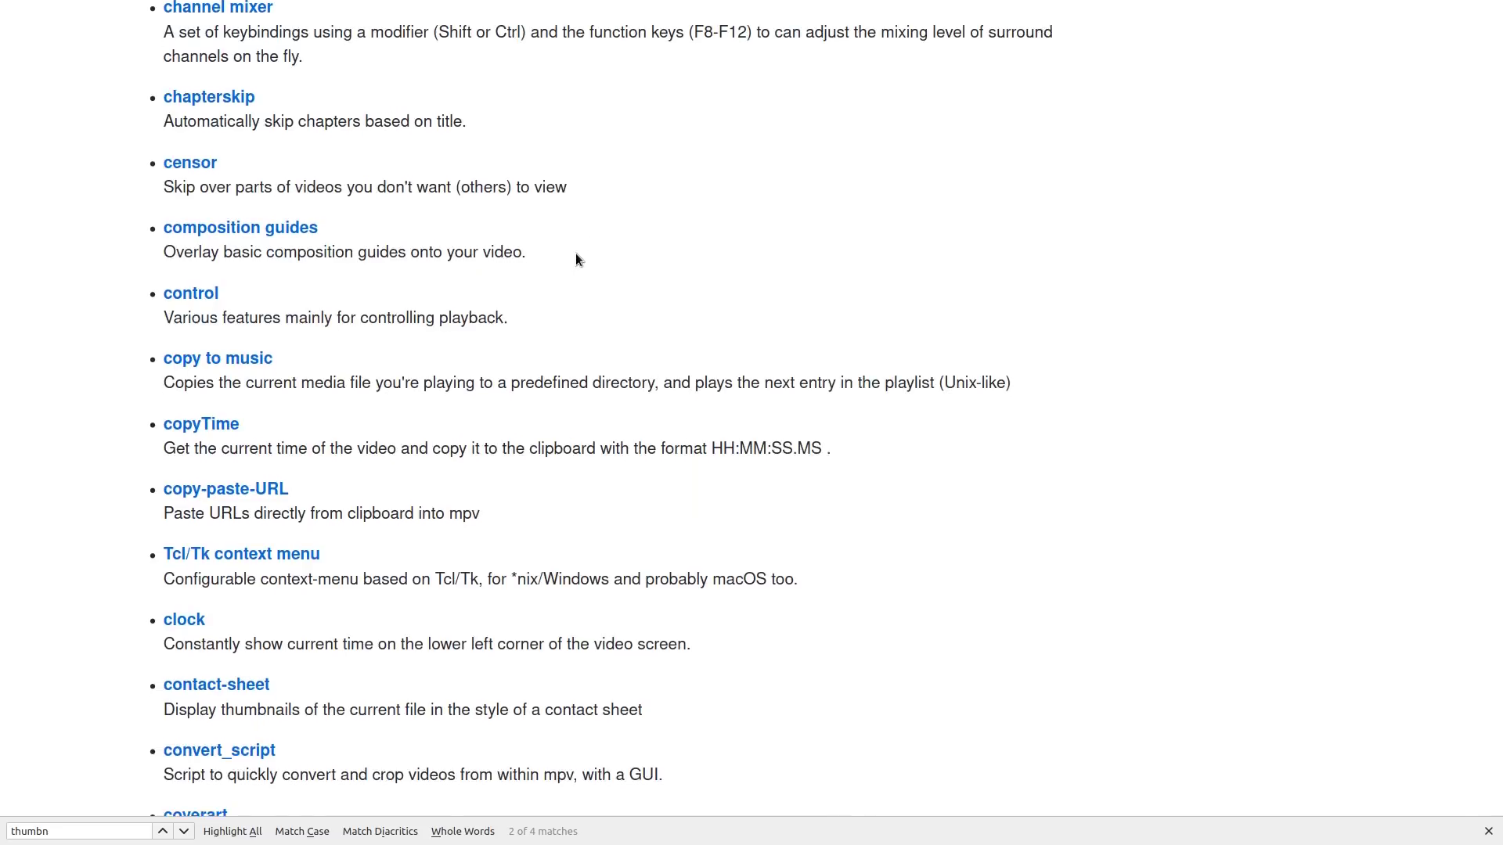
{"action": "scroll", "coordinate": [577, 258], "scroll_direction": "down", "scroll_amount": 7}
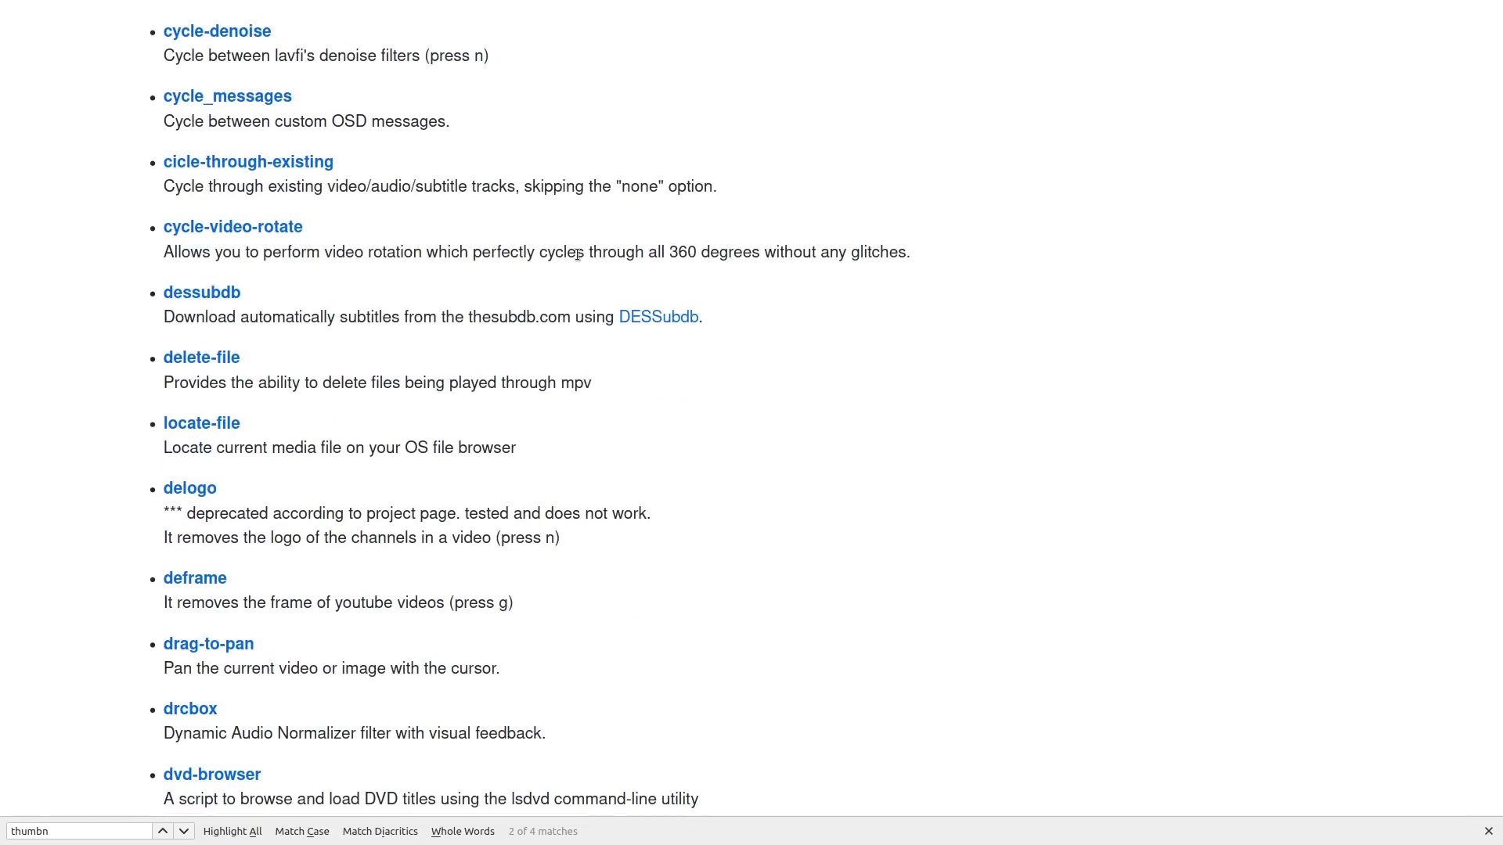
{"action": "scroll", "coordinate": [577, 255], "scroll_direction": "up", "scroll_amount": 11}
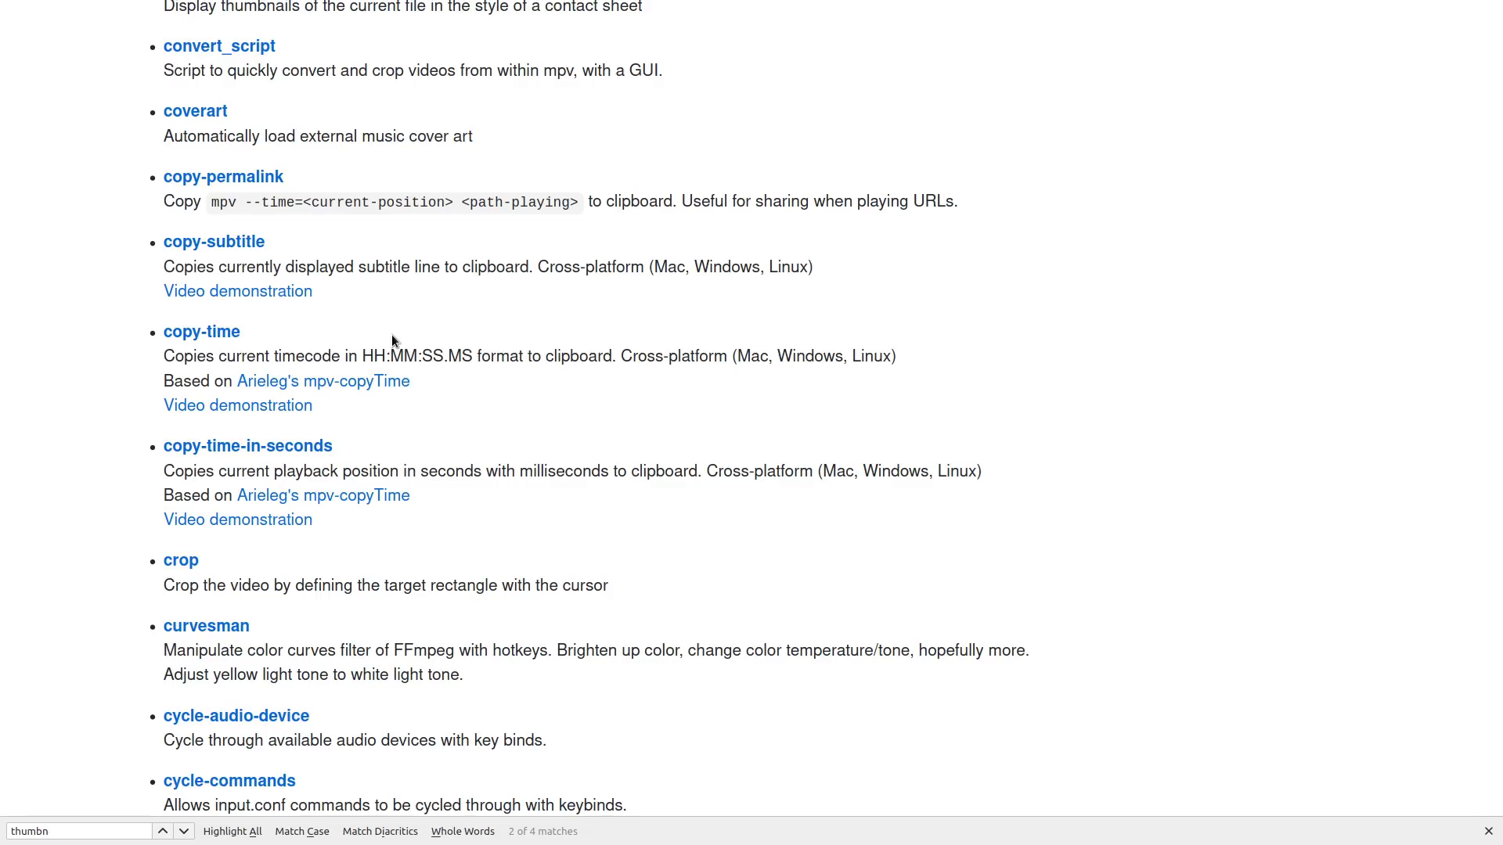
- Switch to the terminal and change from .config into the mpv folder, printing the working directory before and after
{"action": "key", "text": "alt+Tab"}
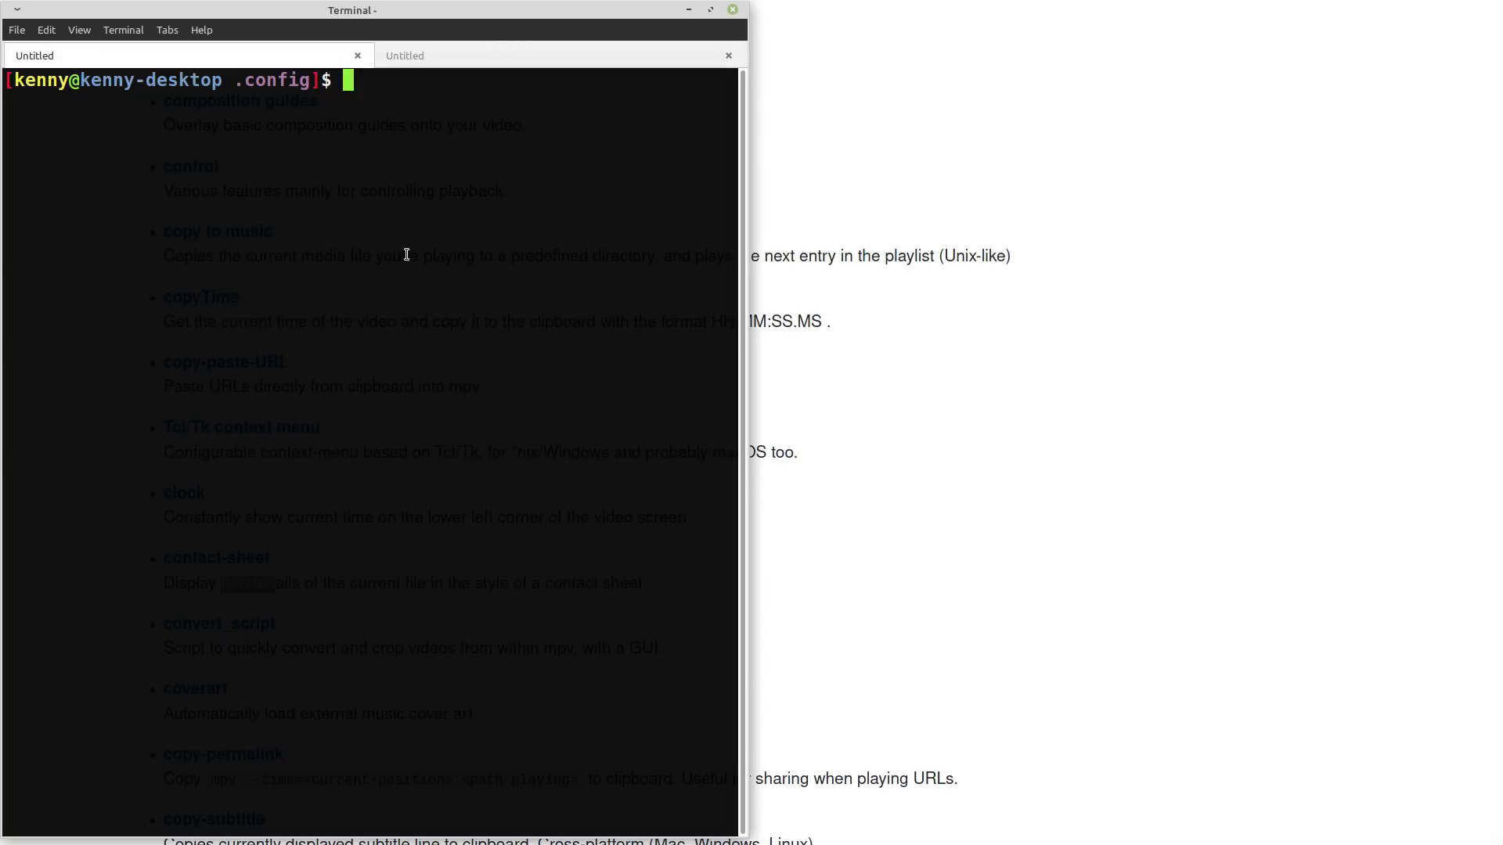
{"action": "type", "text": "pwd"}
{"action": "key", "text": "Return"}
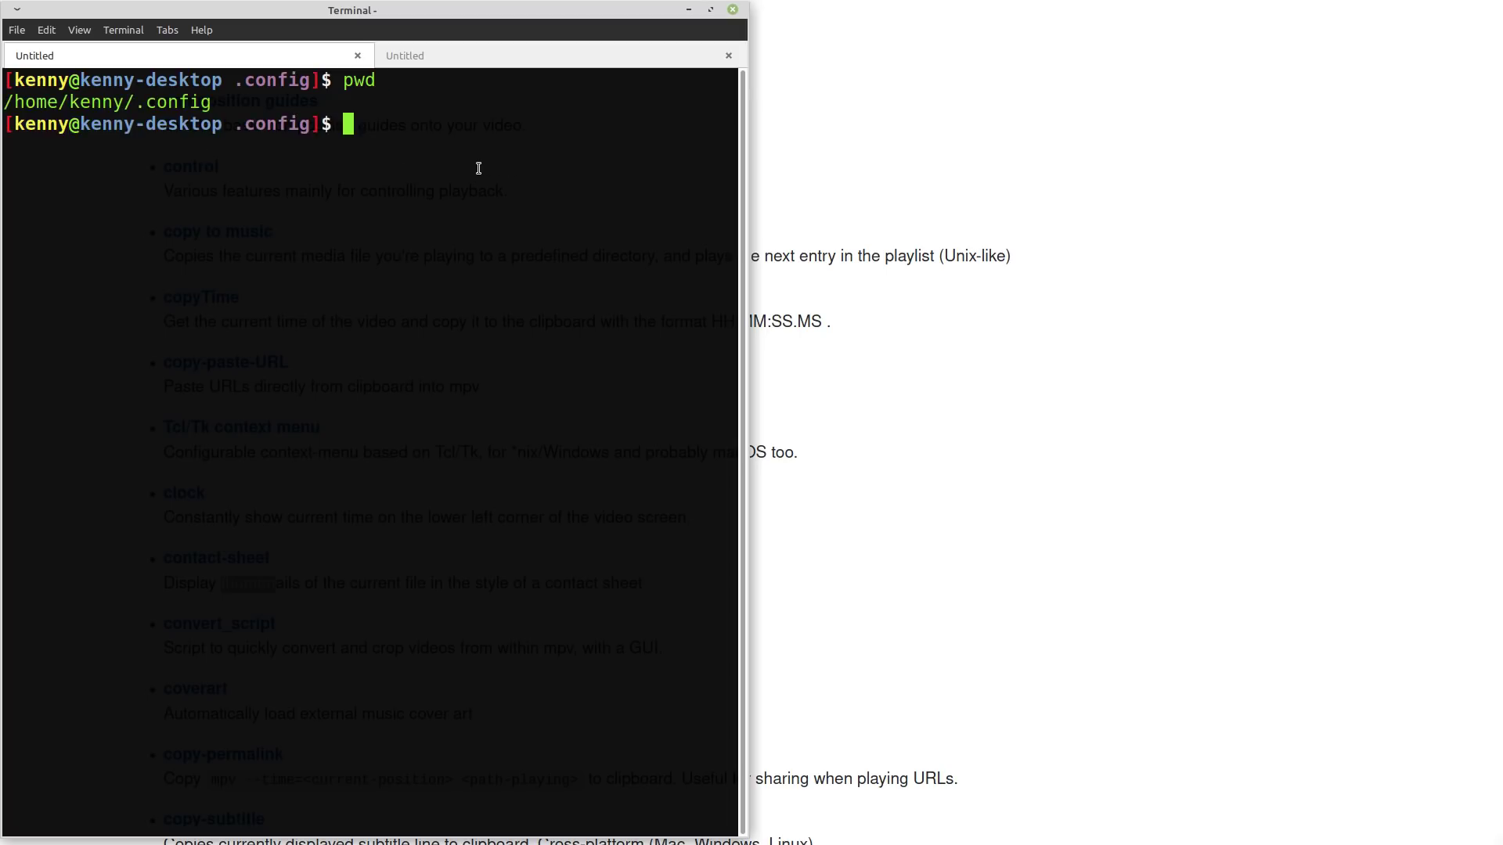
{"action": "type", "text": "cd mpv/"}
{"action": "key", "text": "Return"}
{"action": "type", "text": "pwd"}
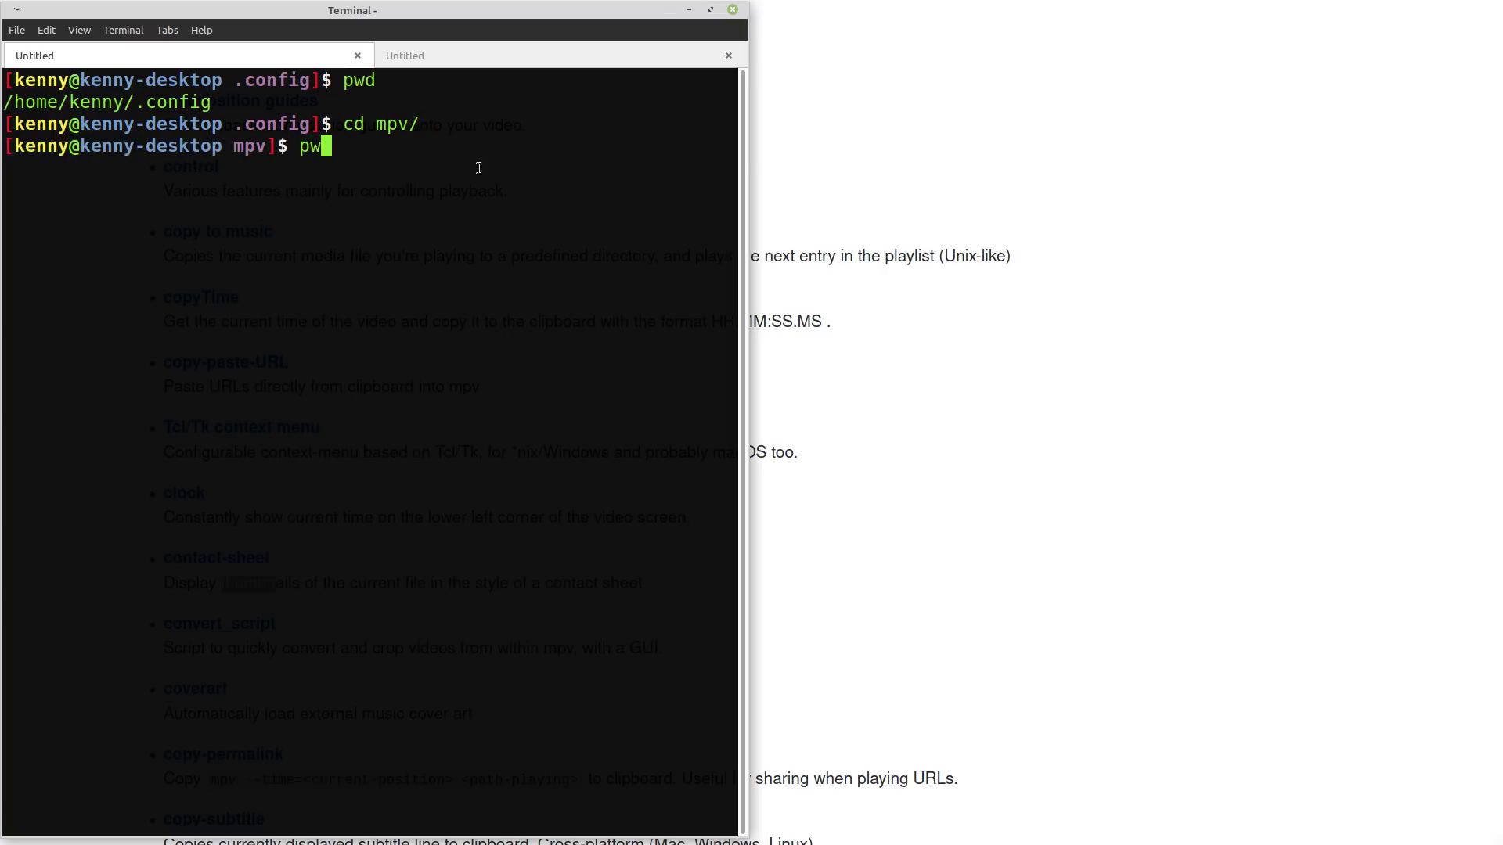
{"action": "key", "text": "Return"}
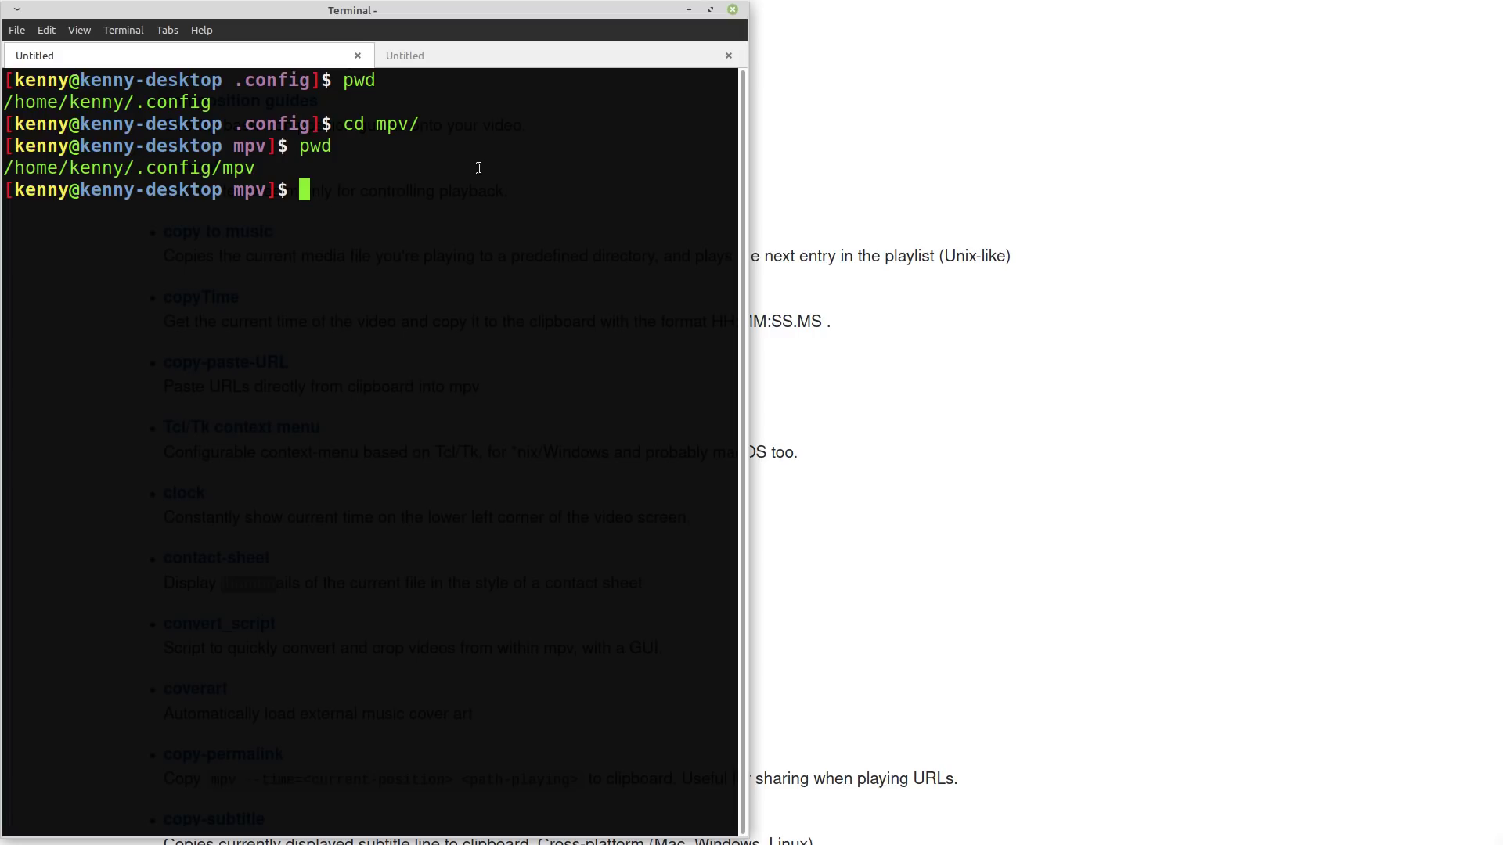
- Check the Windows scripts location in the wiki's location table, then return to the terminal
{"action": "double_click", "coordinate": [298, 12]}
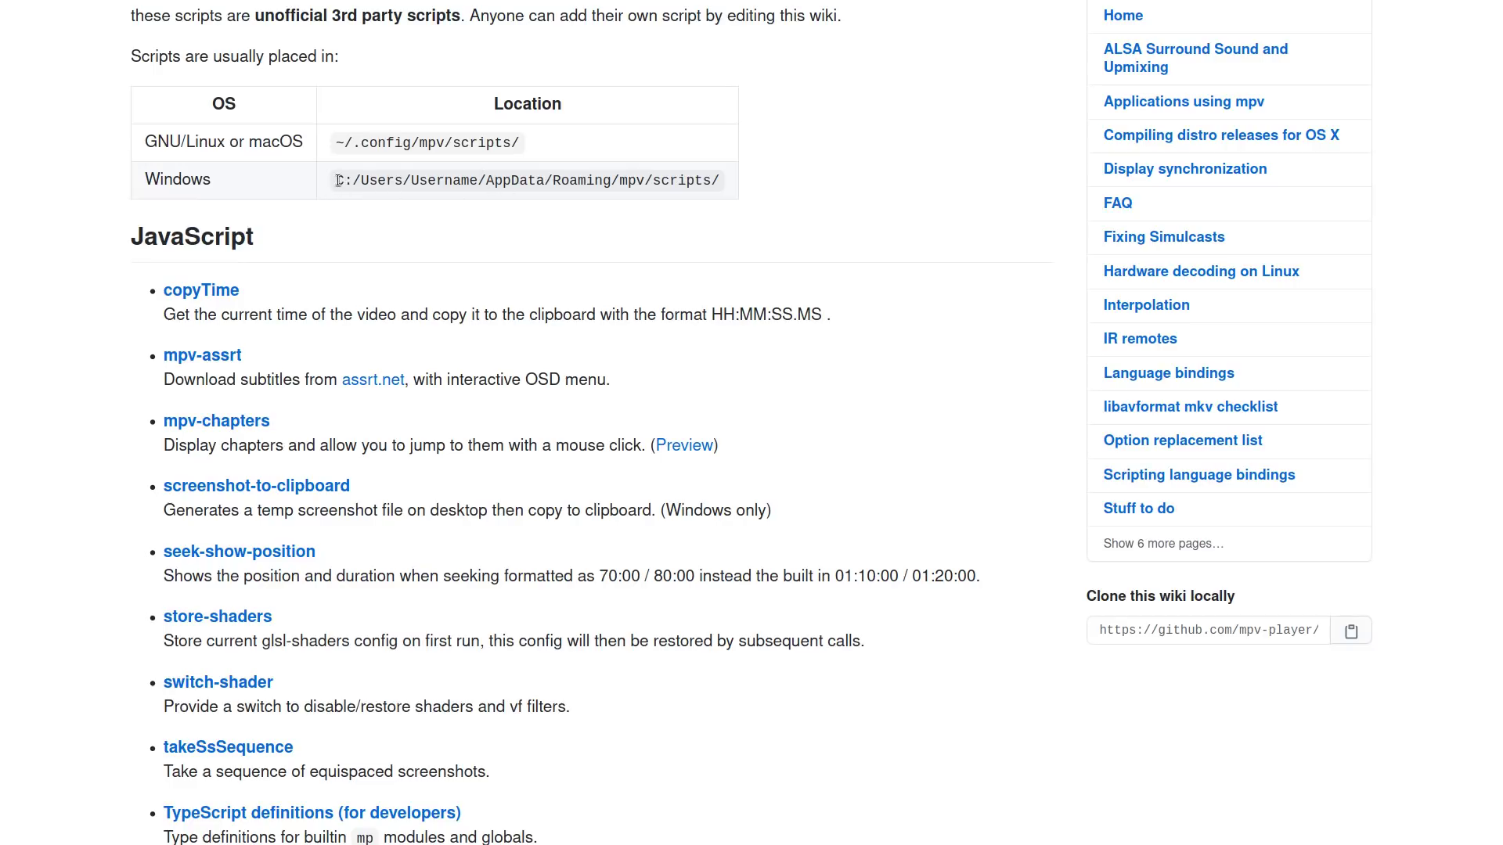
{"action": "left_click_drag", "start_coordinate": [338, 184], "coordinate": [703, 182]}
{"action": "left_click", "coordinate": [505, 172]}
{"action": "left_click_drag", "start_coordinate": [1, 215], "coordinate": [1, 215]}
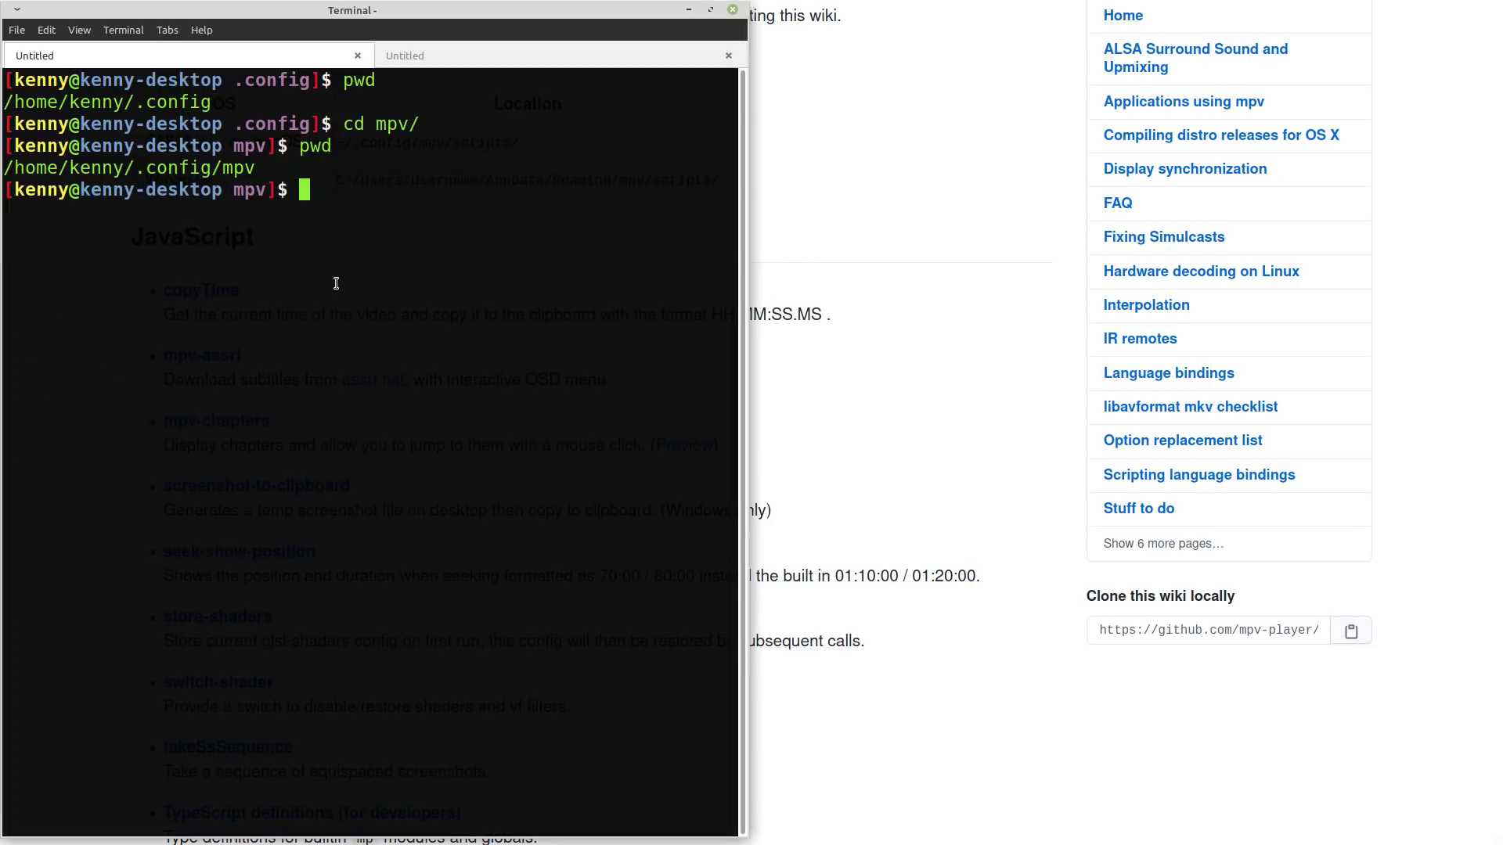
- Change into the scripts folder and list its files
{"action": "type", "text": "cd scripts/"}
{"action": "key", "text": "Return"}
{"action": "type", "text": "ls"}
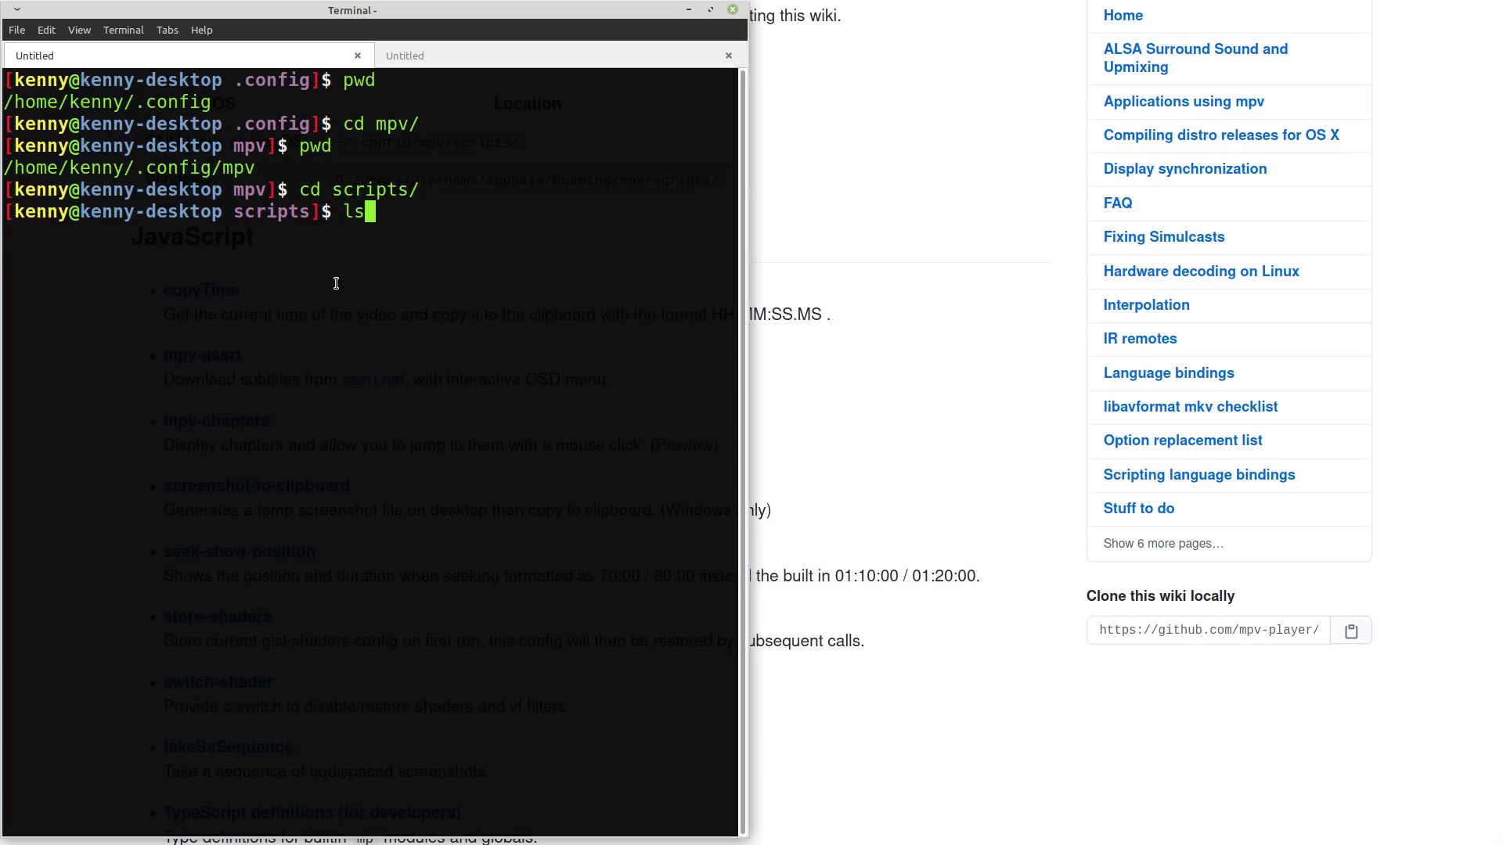
{"action": "key", "text": "Return"}
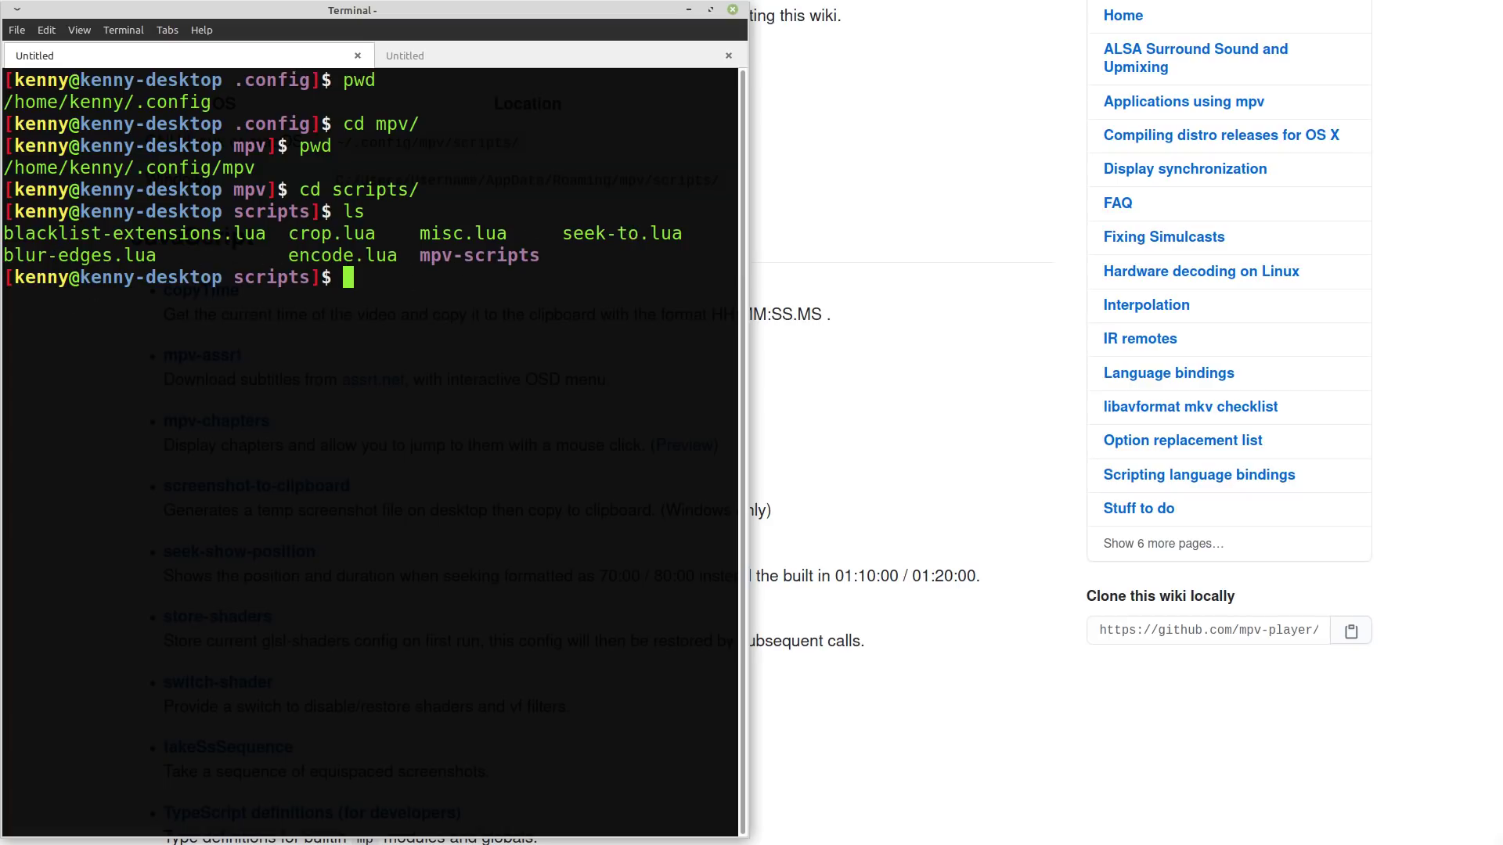
{"action": "key", "text": "alt+Tab"}
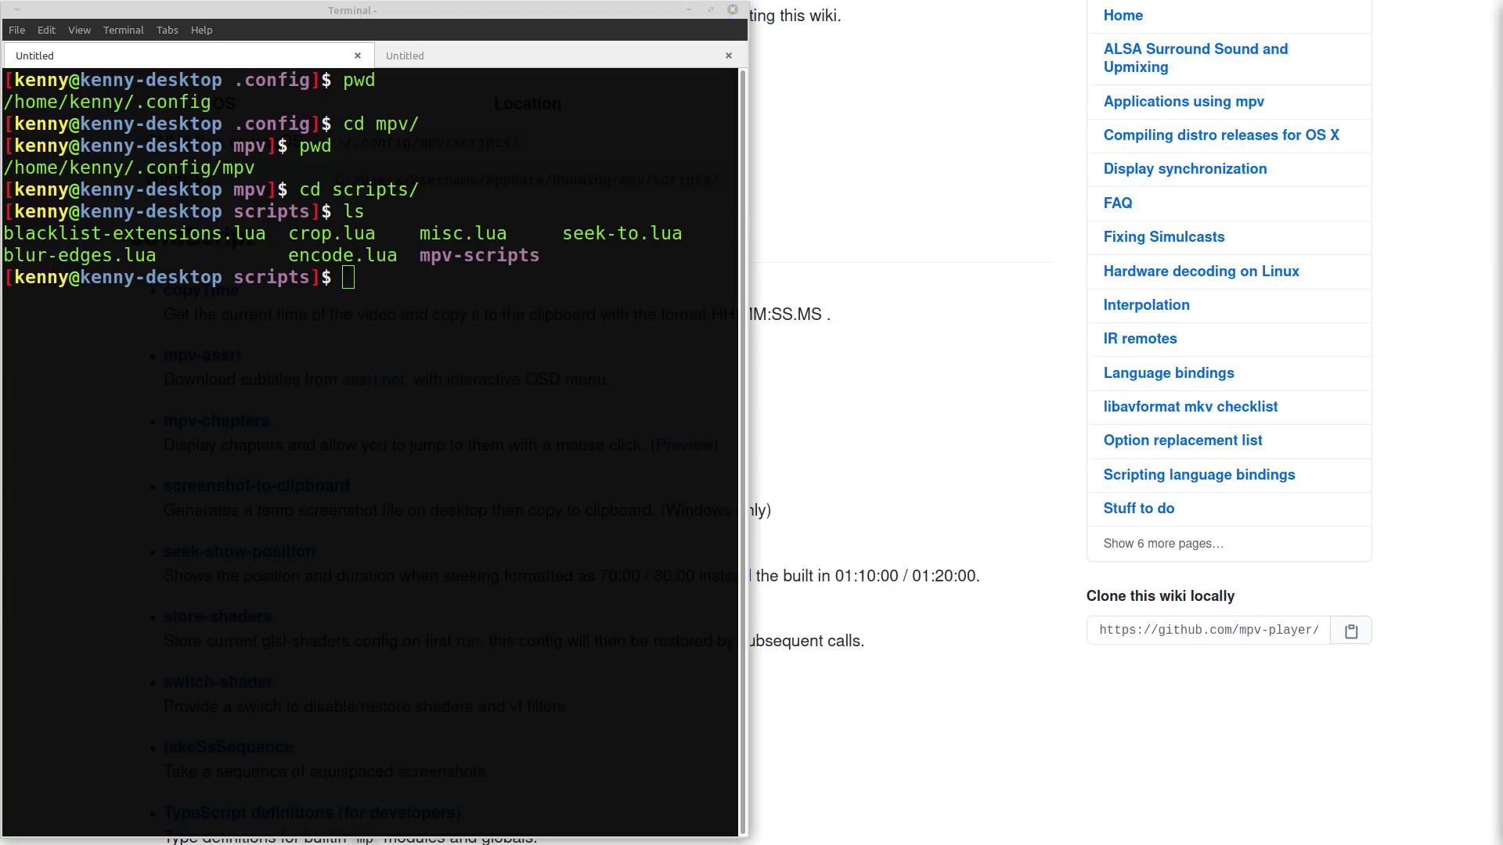
{"action": "left_click", "coordinate": [495, 198]}
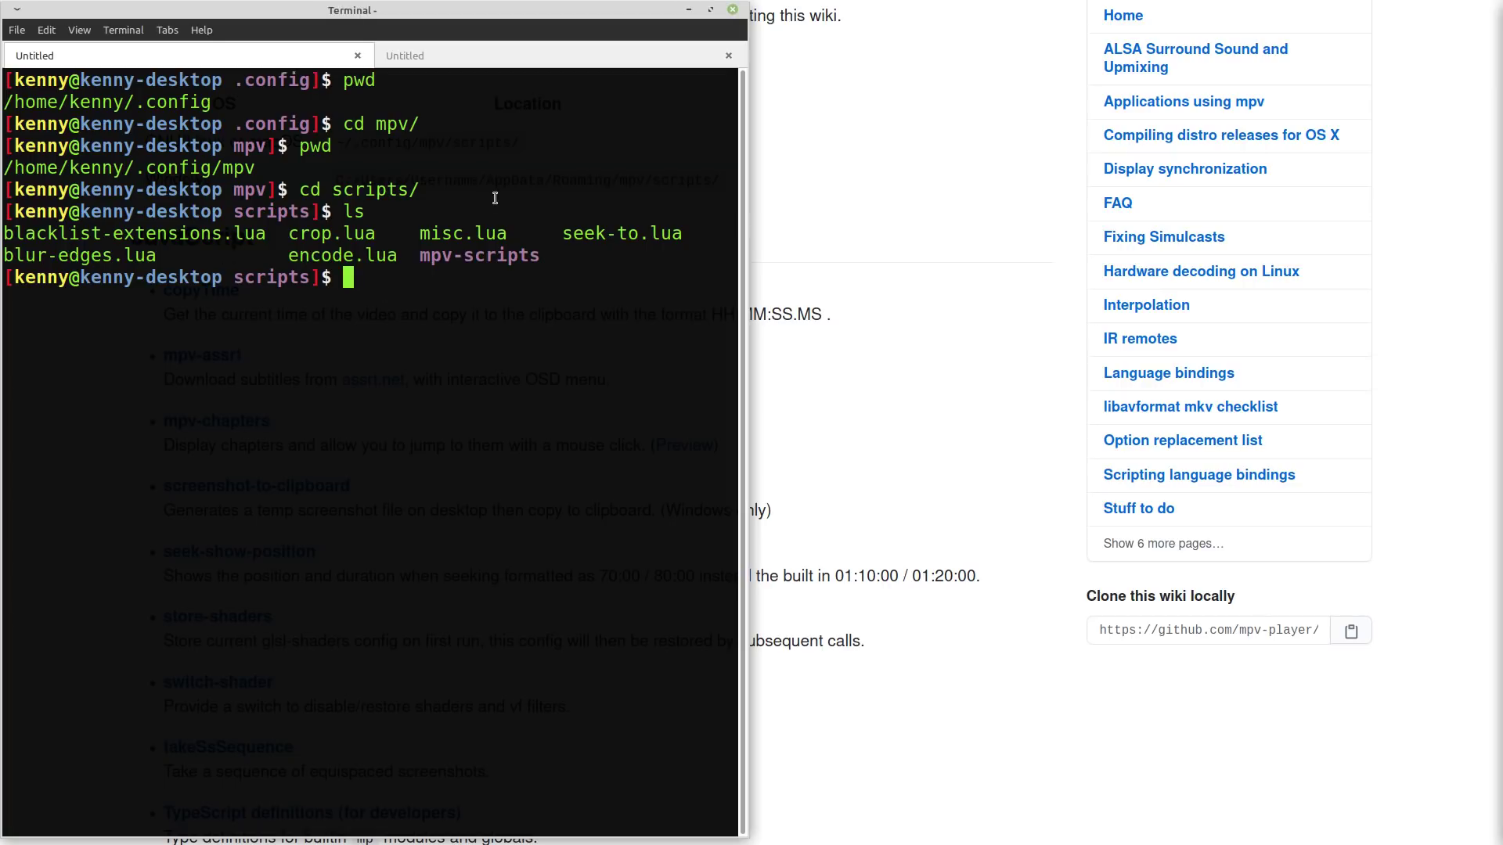
- Go back up from scripts to the mpv folder and list its contents
{"action": "type", "text": "cd .."}
{"action": "key", "text": "Return"}
{"action": "type", "text": "ls"}
{"action": "key", "text": "Return"}
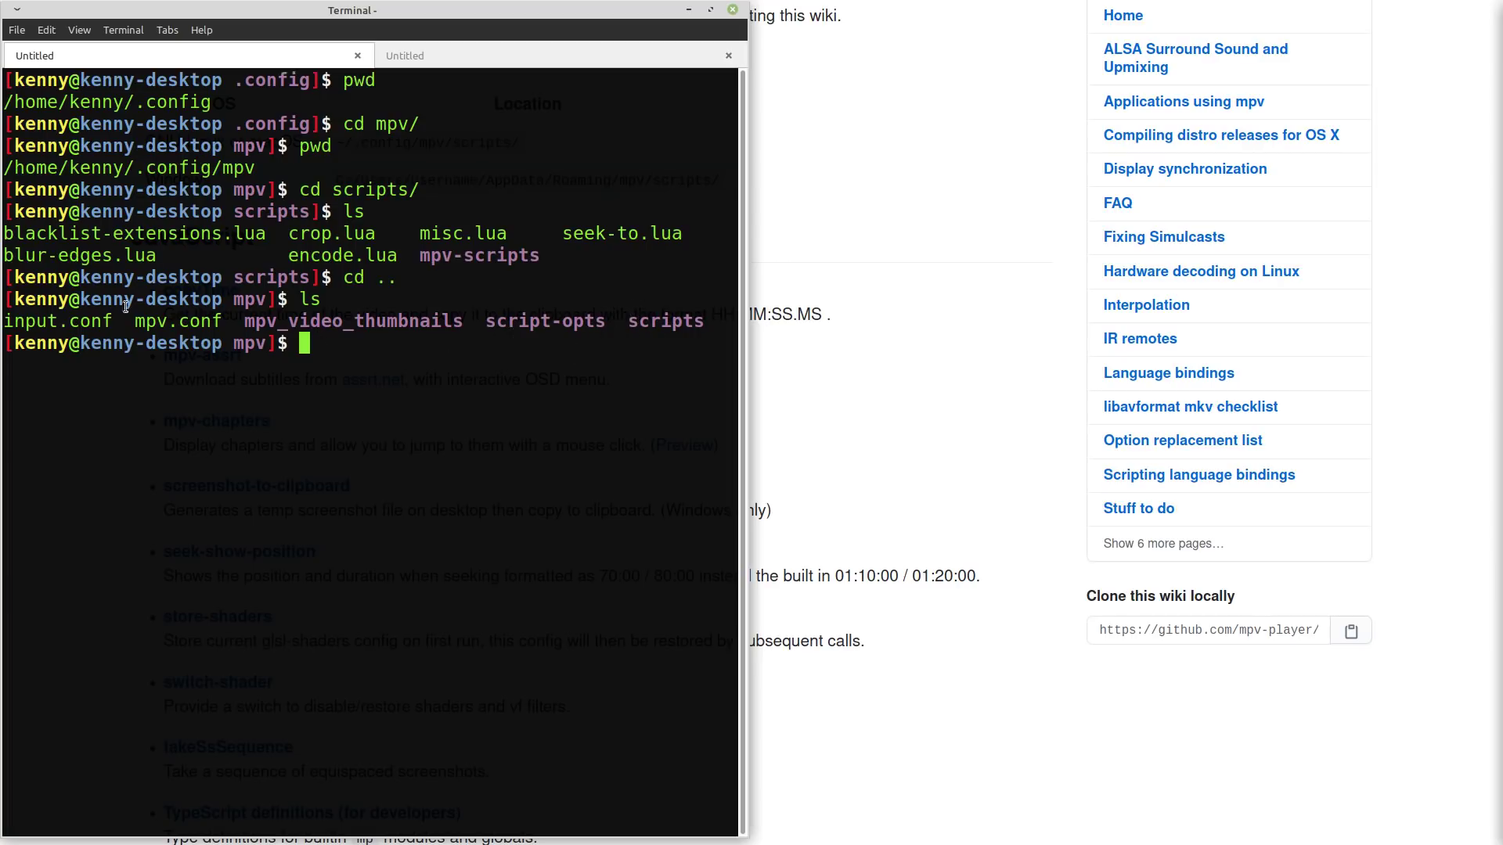
- Change into the script-opts folder and list its configuration files
{"action": "double_click", "coordinate": [541, 324]}
{"action": "left_click", "coordinate": [499, 337]}
{"action": "type", "text": "cd script"}
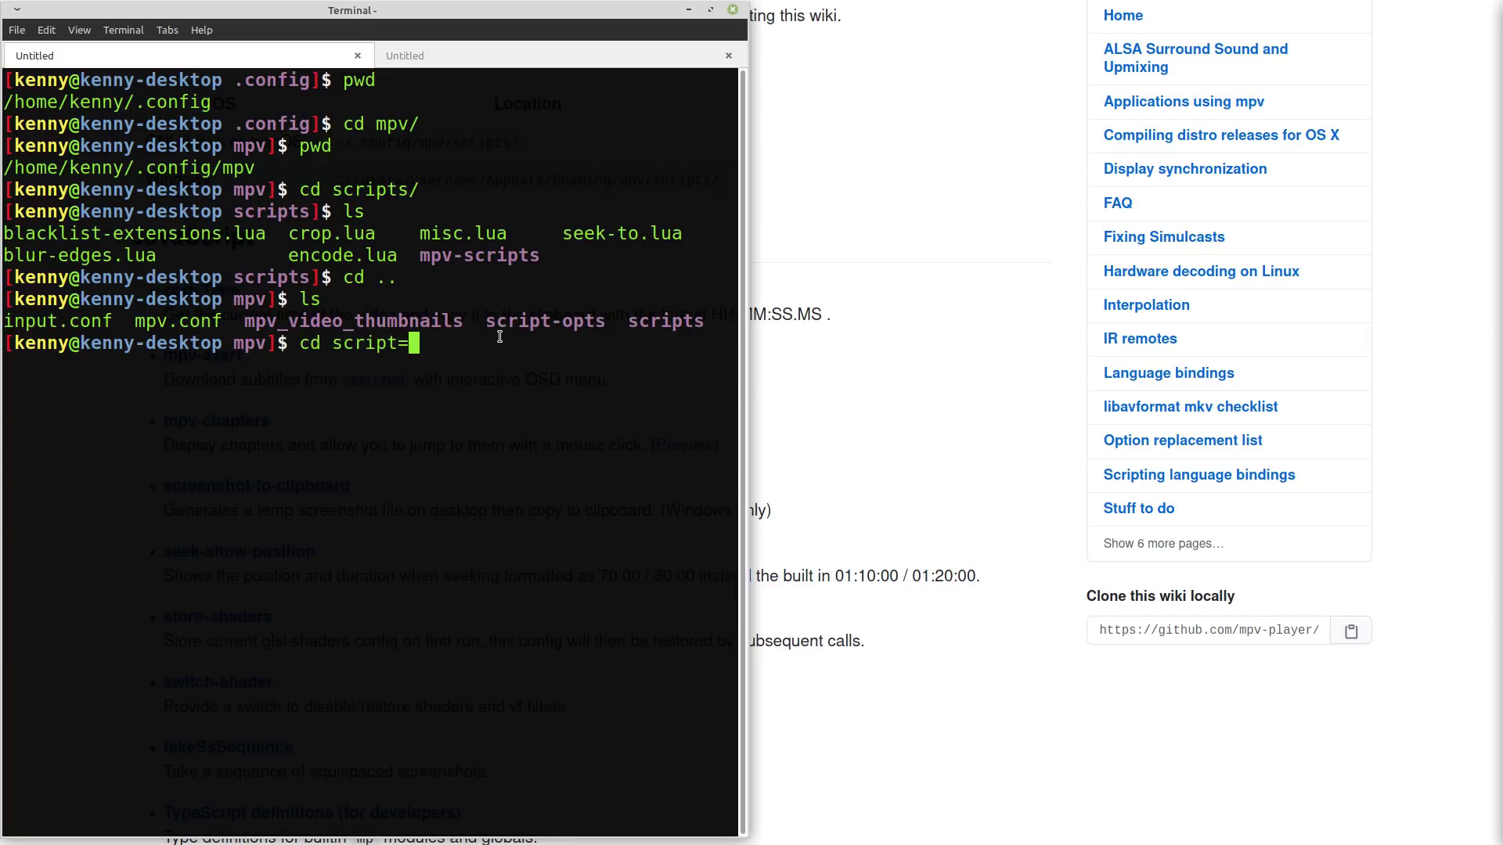
{"action": "type", "text": "-op"}
{"action": "key", "text": "BackSpace"}
{"action": "key", "text": "BackSpace"}
{"action": "type", "text": "op"}
{"action": "key", "text": "Tab"}
{"action": "key", "text": "Return"}
{"action": "type", "text": "ls"}
{"action": "key", "text": "Return"}
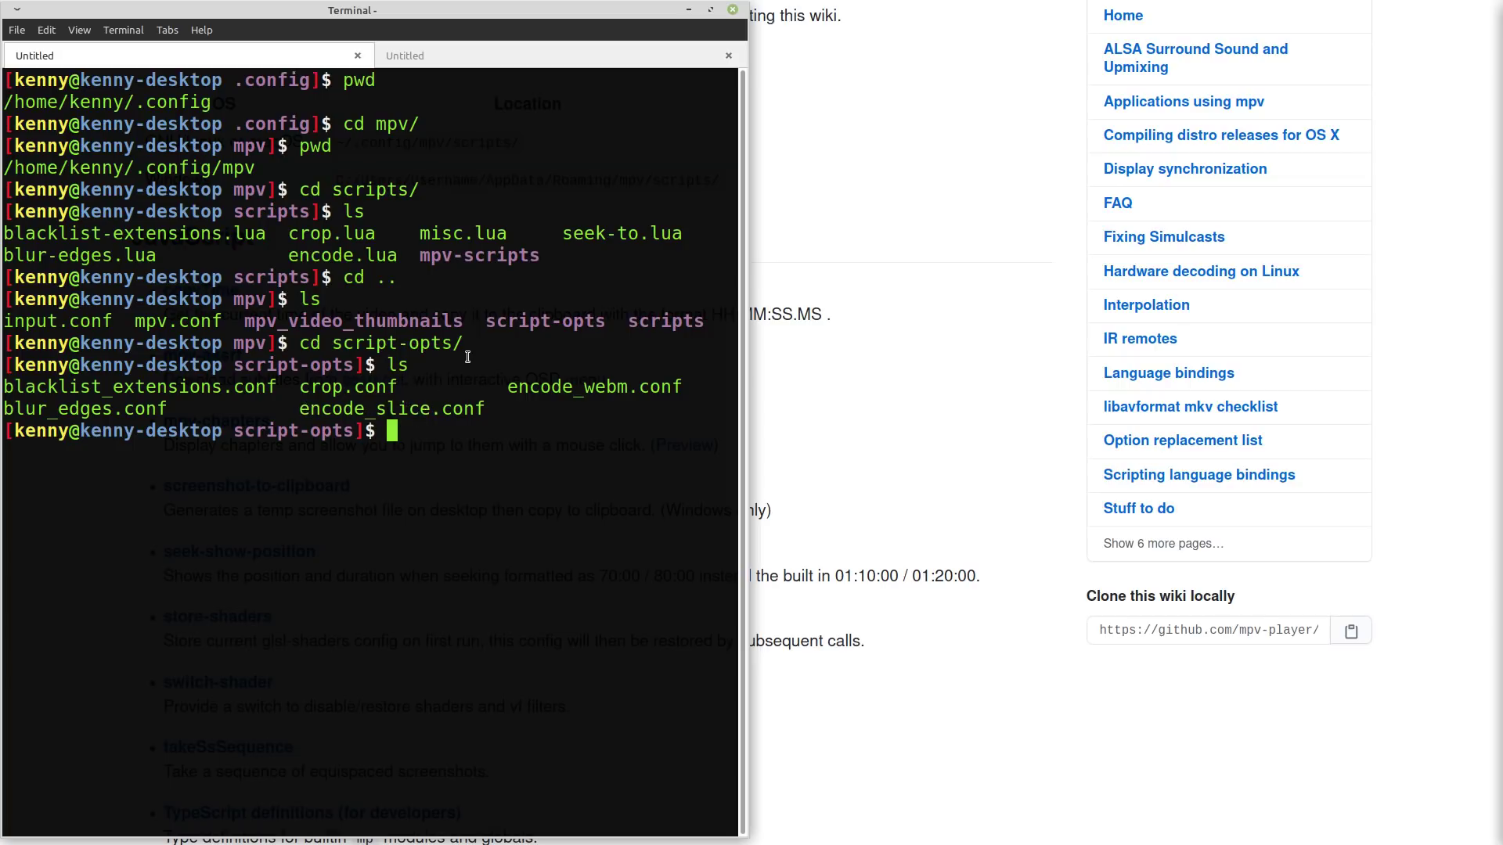
- Leave script-opts for the parent mpv folder and list that folder again
{"action": "type", "text": "cd .."}
{"action": "key", "text": "Return"}
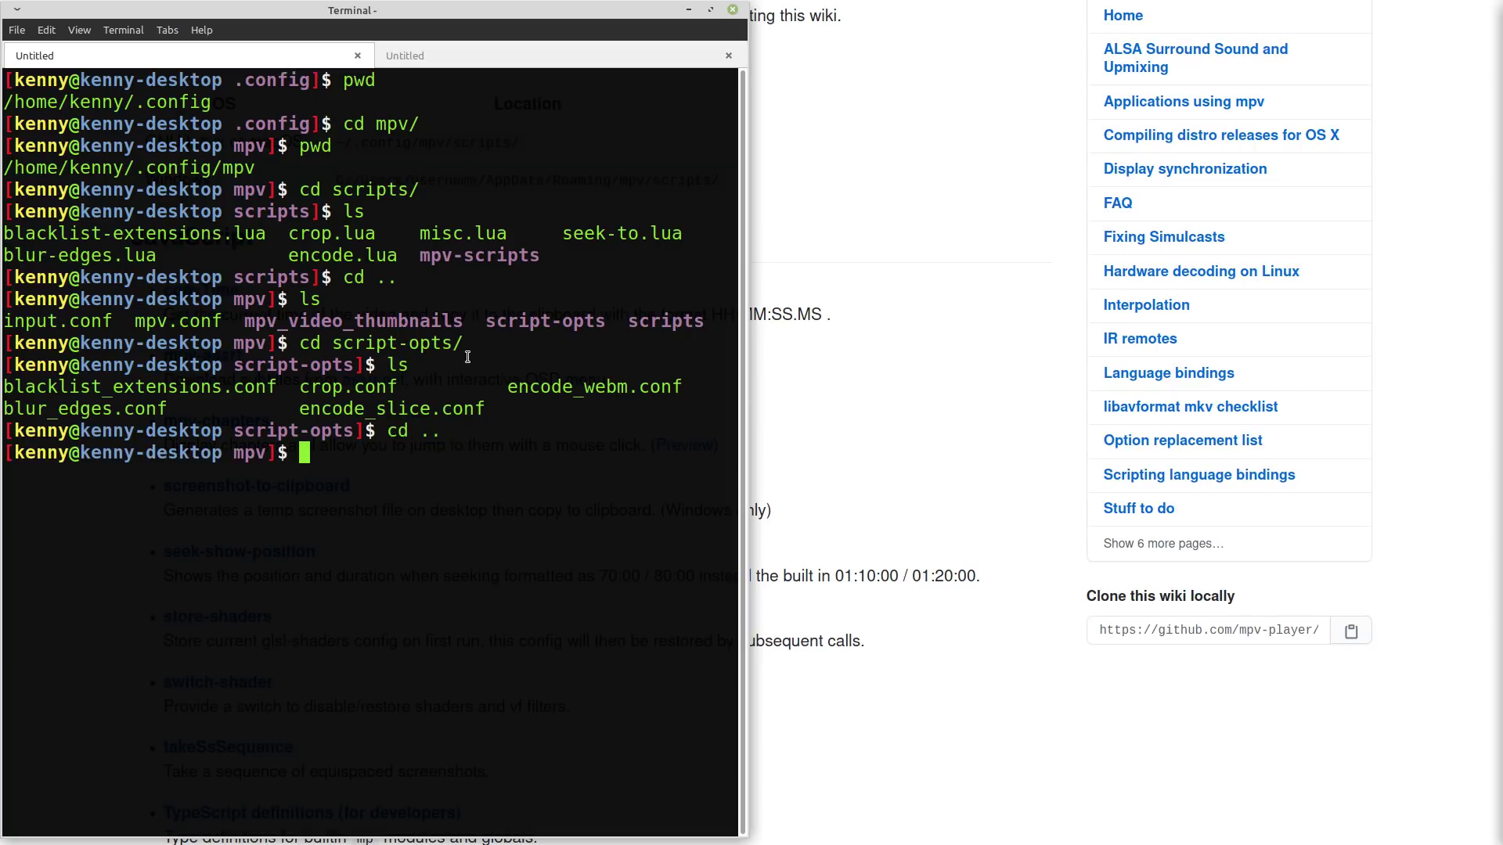
{"action": "type", "text": "ls"}
{"action": "key", "text": "Return"}
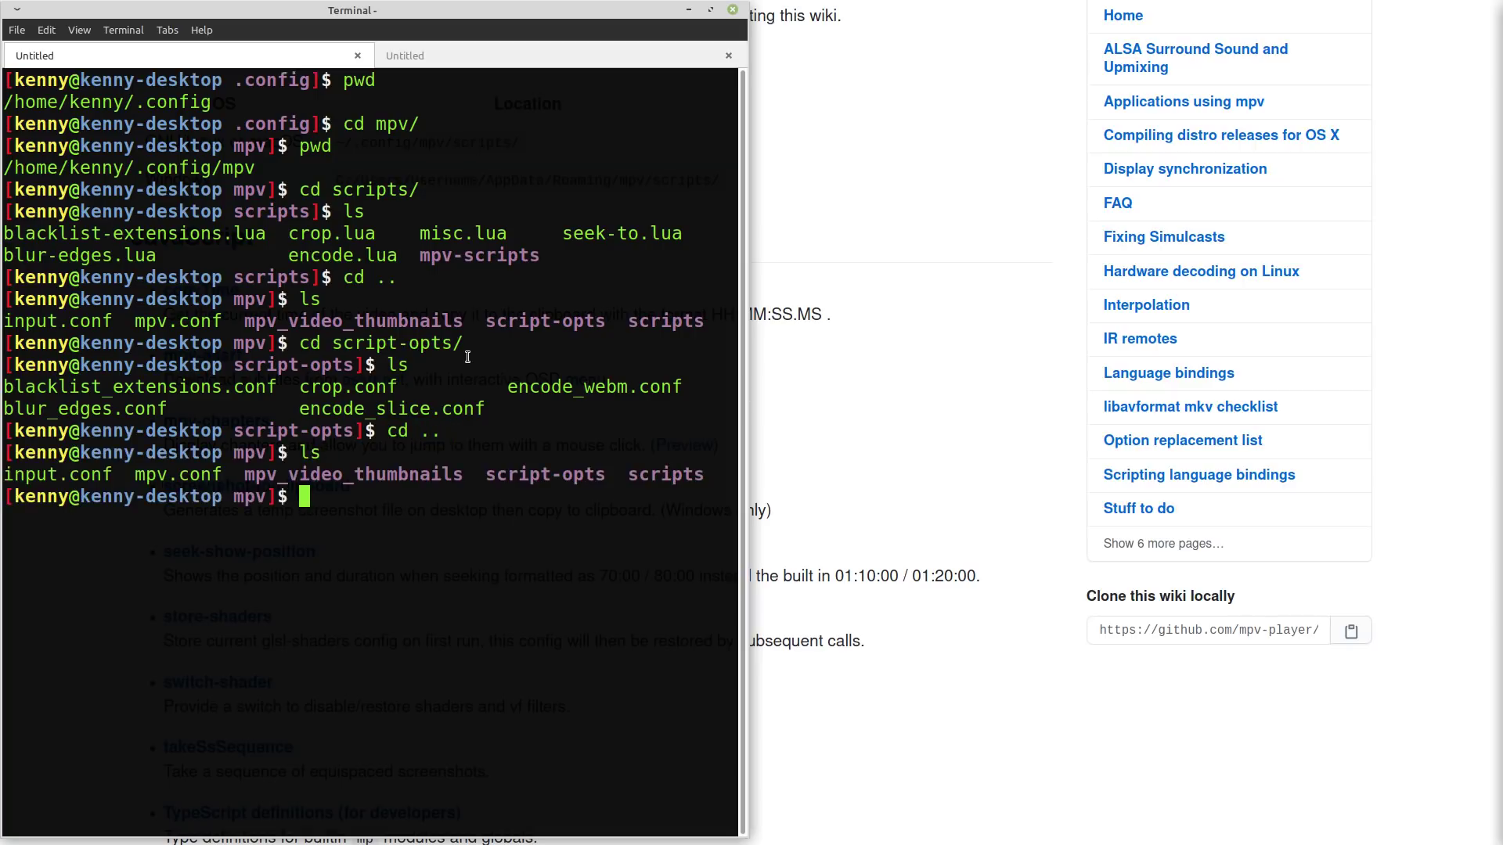
- Open mpv.conf in vim, review its settings, and quit without saving
{"action": "double_click", "coordinate": [194, 475]}
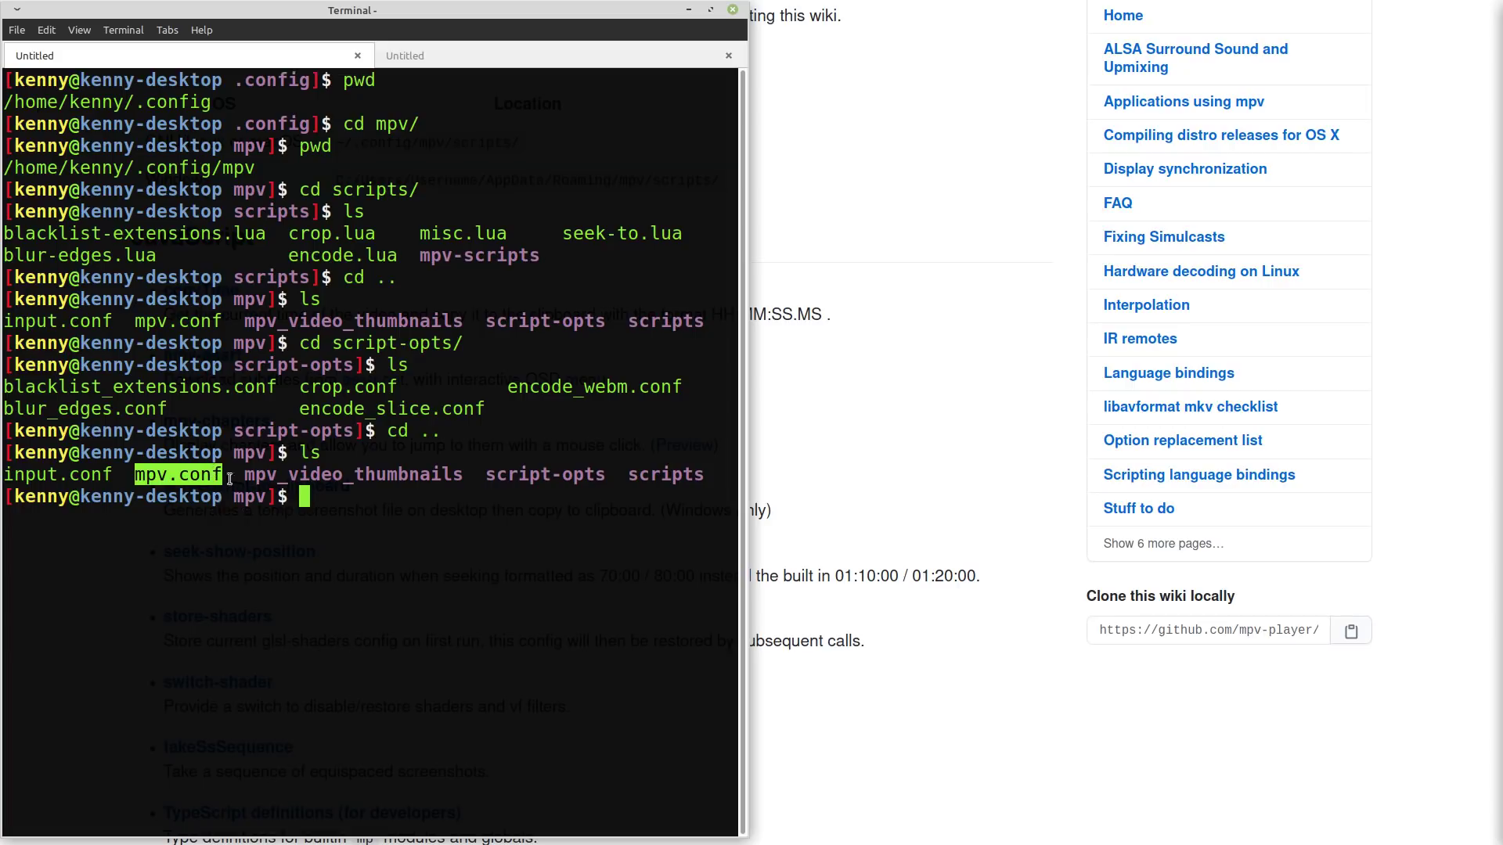
{"action": "left_click", "coordinate": [336, 443]}
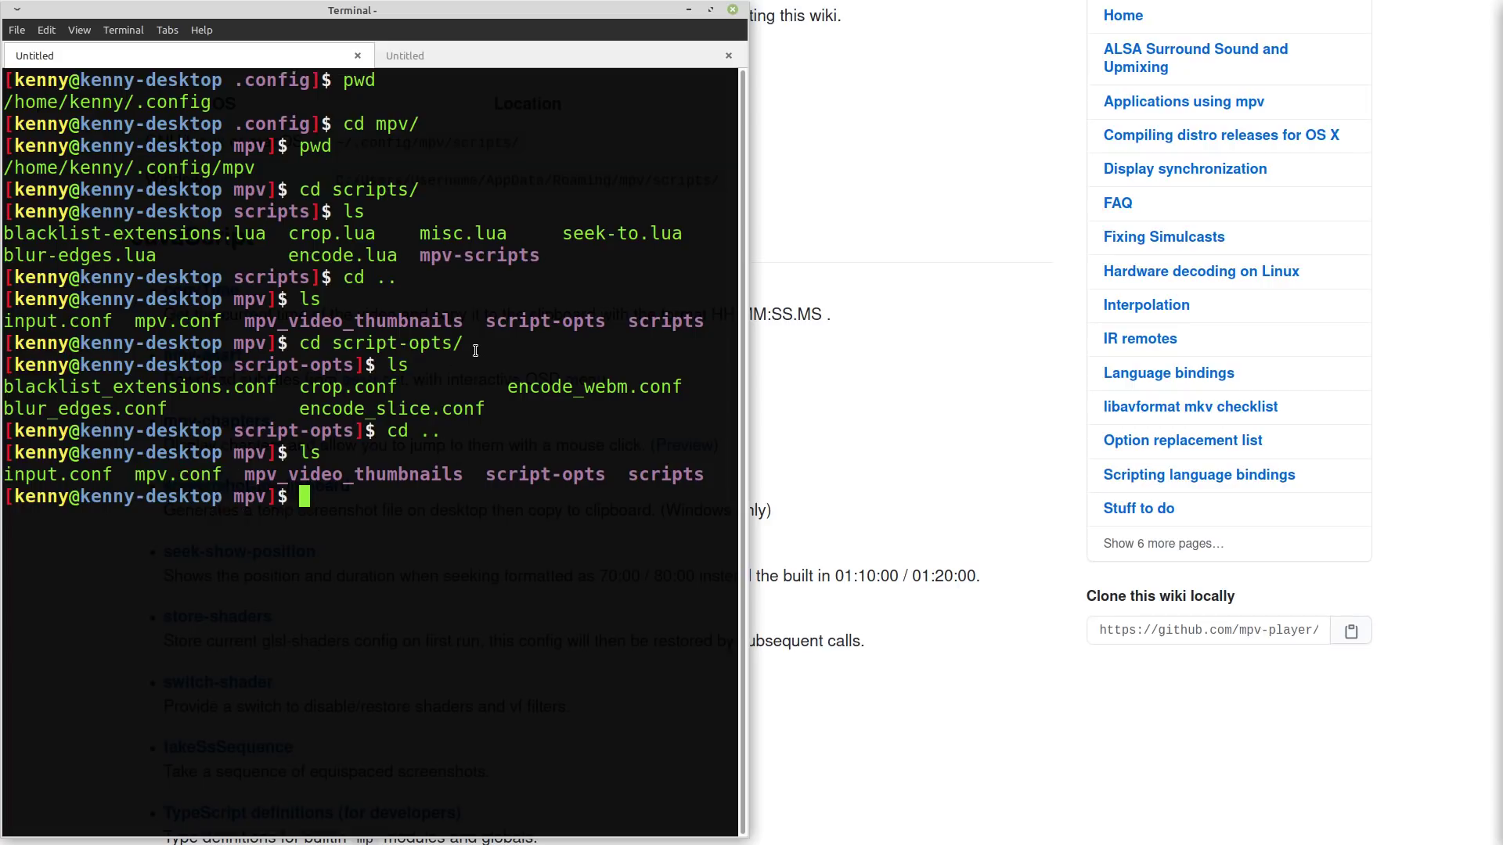
{"action": "type", "text": "vim mpv.conf"}
{"action": "key", "text": "Return"}
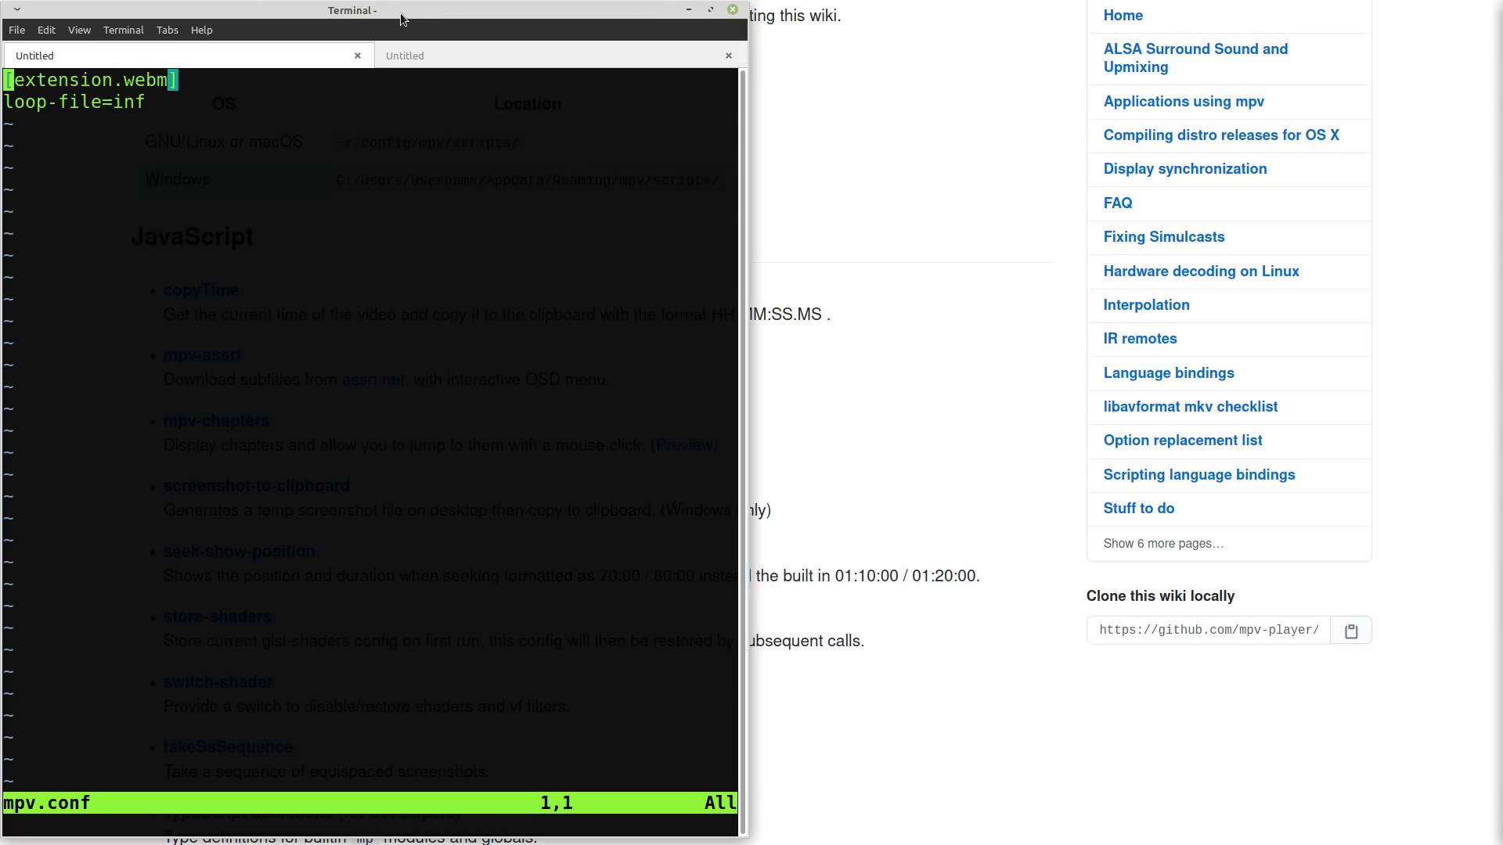
{"action": "key", "text": "j"}
{"action": "type", "text": "k:q!"}
{"action": "key", "text": "Return"}
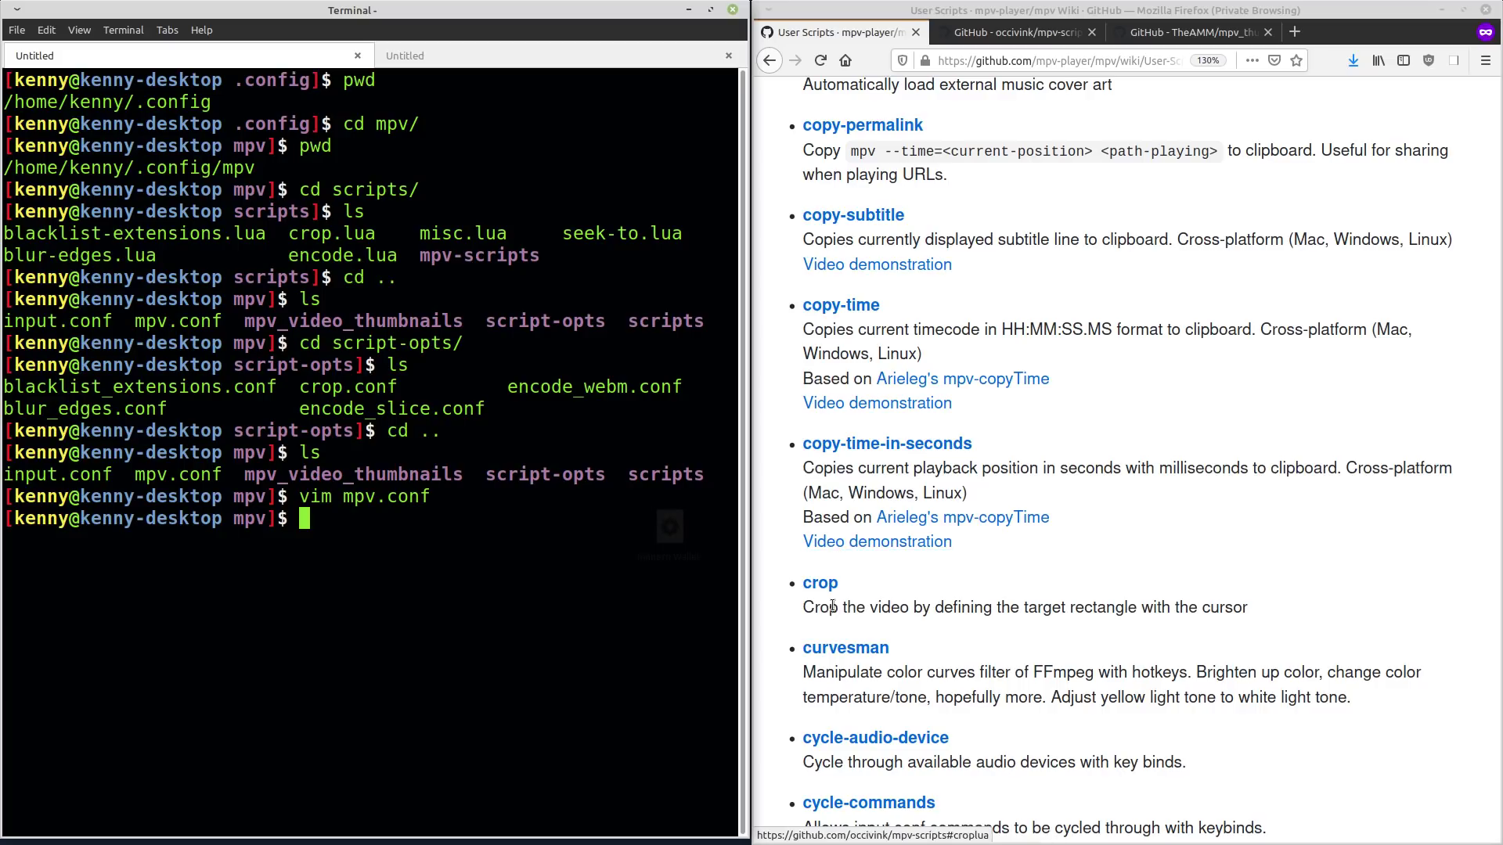
- Open the crop script's occivink/mpv-scripts repository from the wiki list and look over its files and README foreword
{"action": "left_click", "coordinate": [820, 583]}
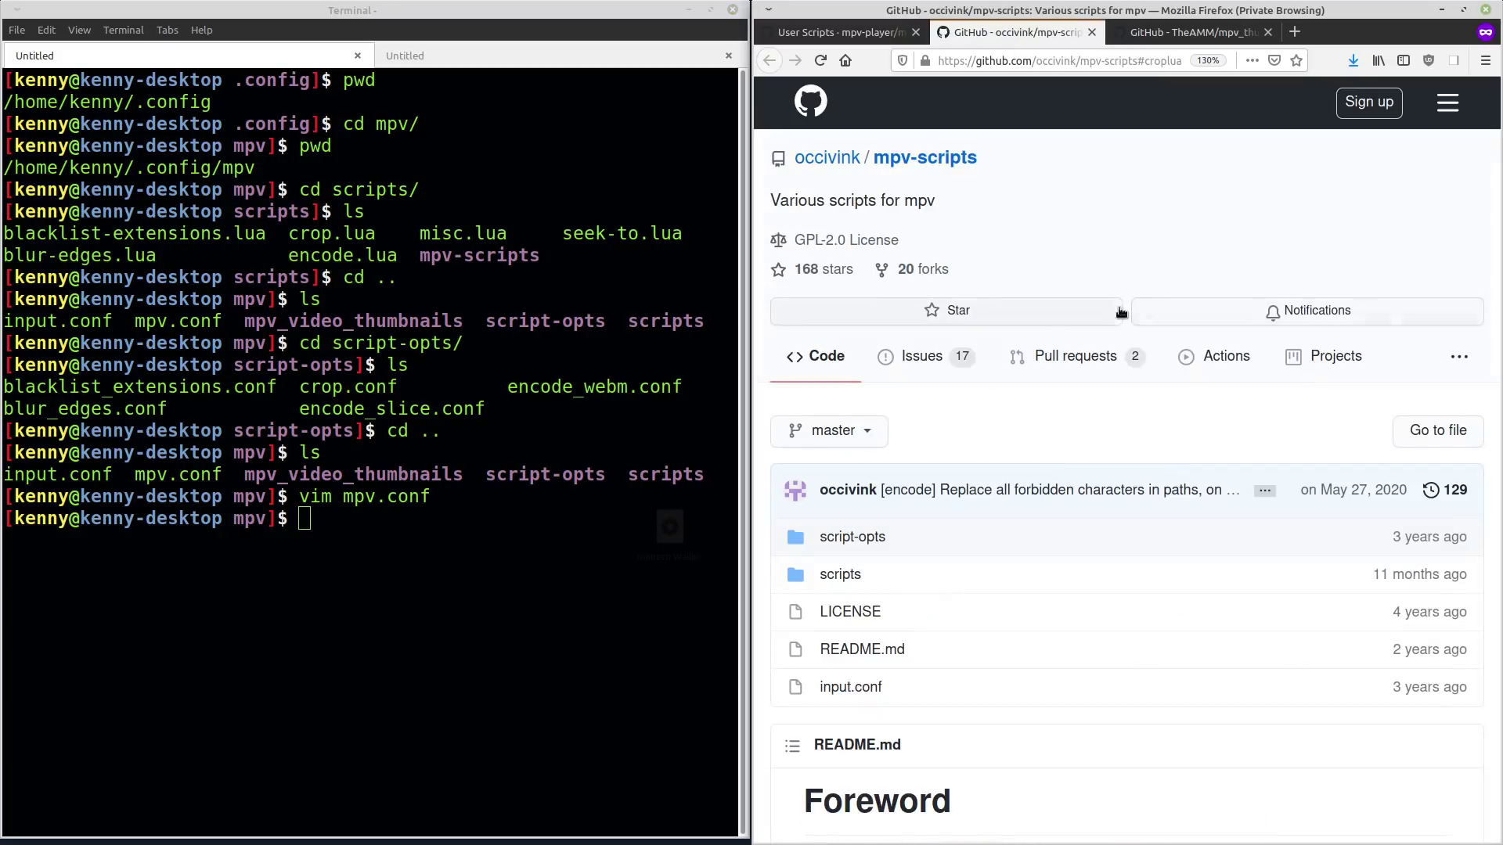
{"action": "scroll", "coordinate": [1060, 269], "scroll_direction": "down", "scroll_amount": 6}
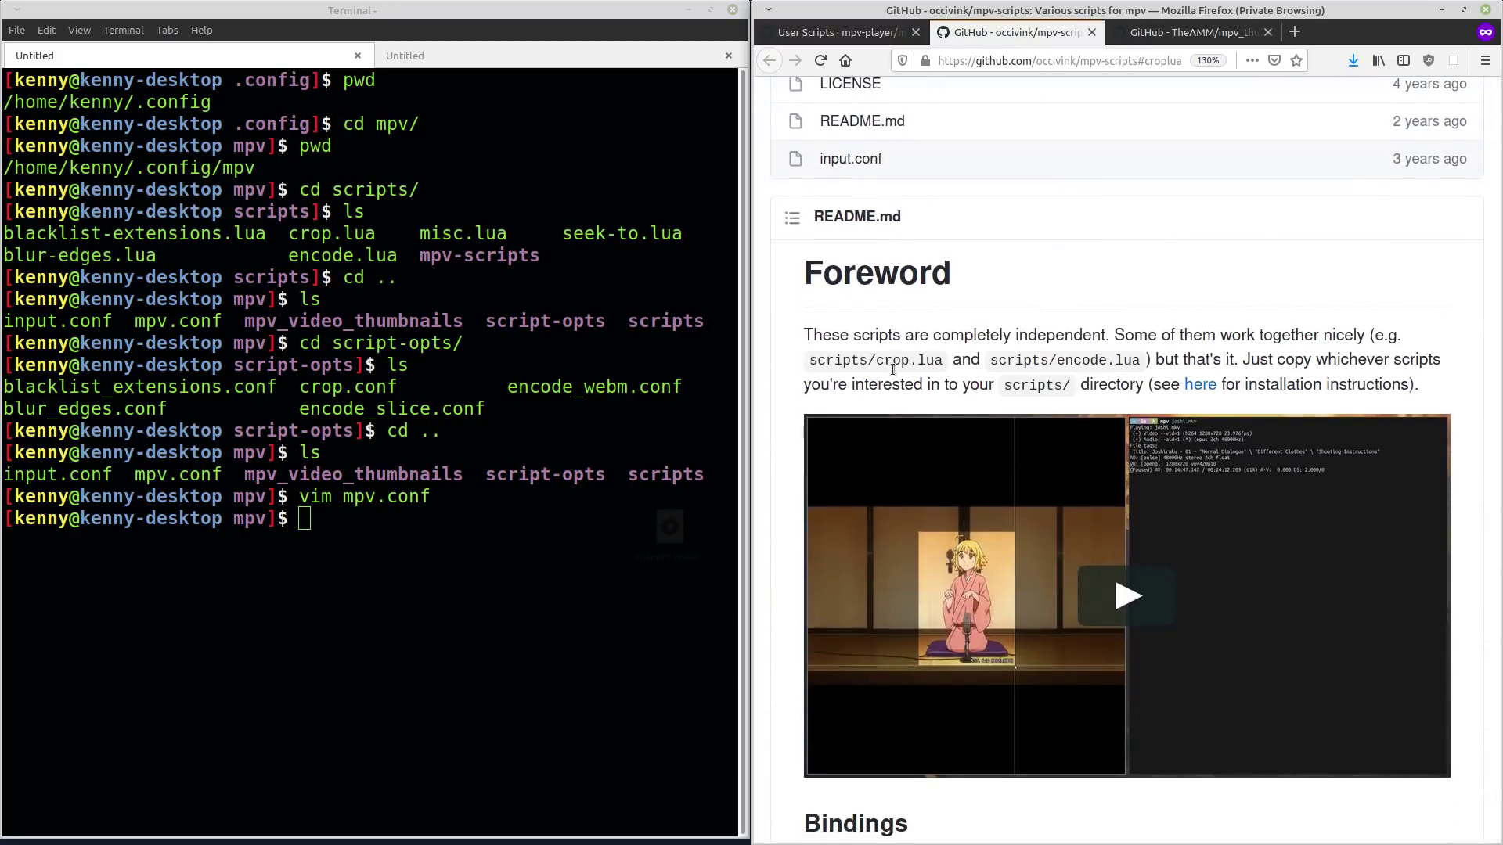
{"action": "scroll", "coordinate": [893, 369], "scroll_direction": "up", "scroll_amount": 3}
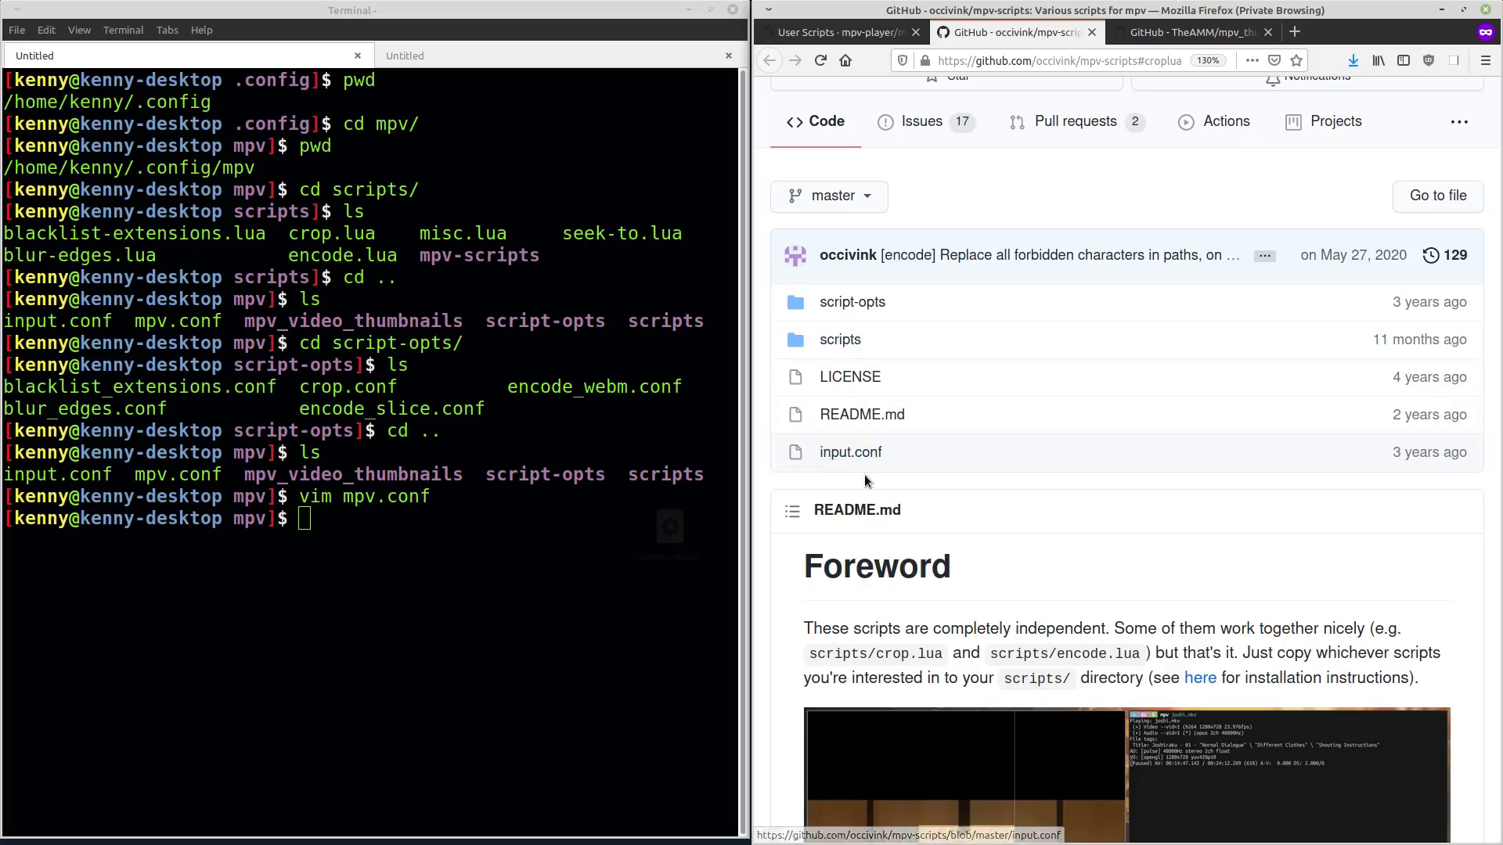
- List the local scripts folder in the terminal and open the repository's scripts folder to compare their files
{"action": "left_click", "coordinate": [557, 453]}
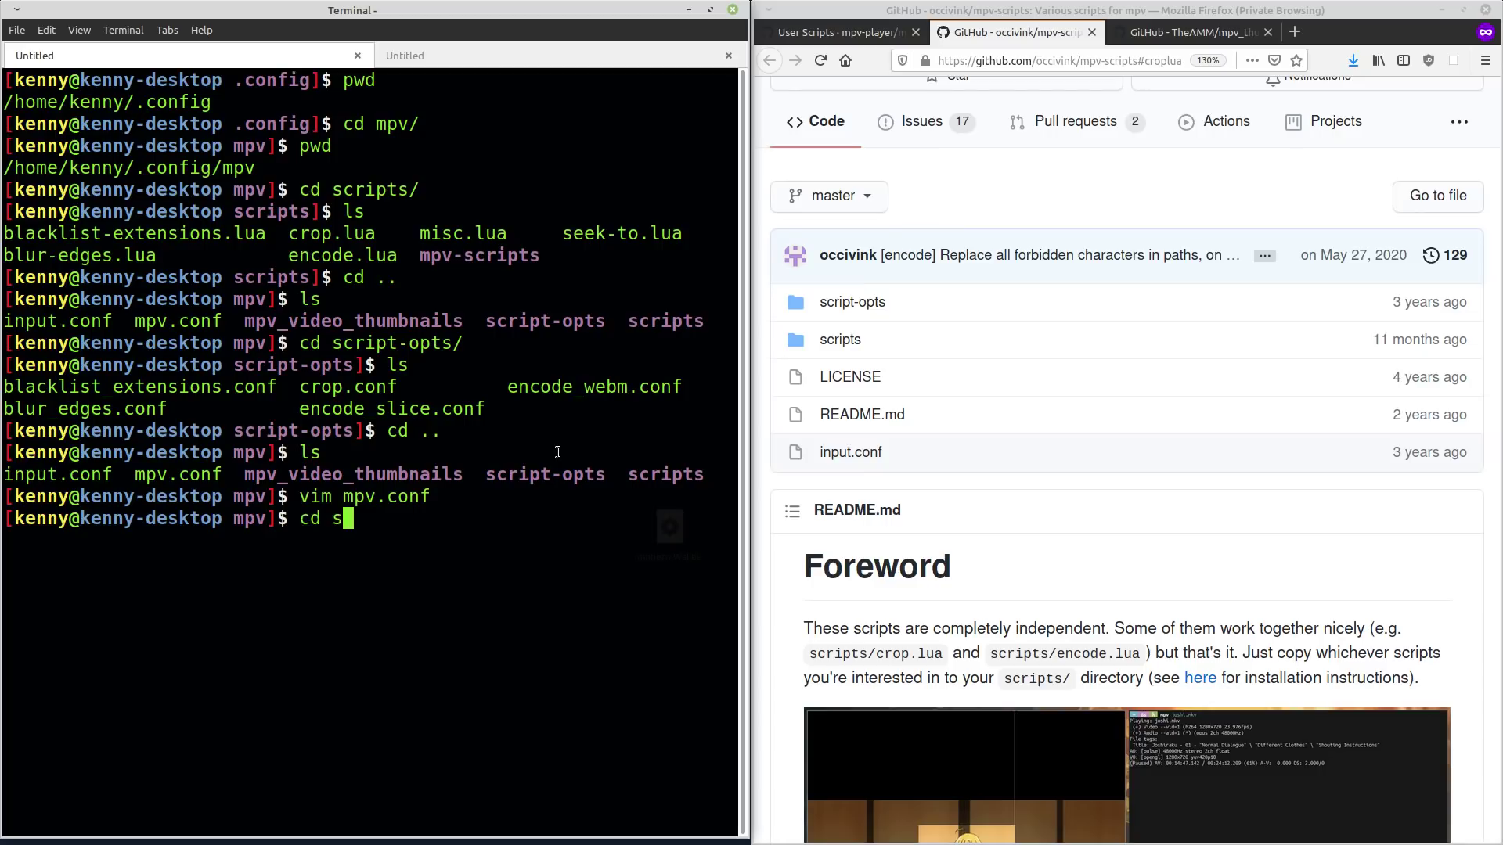
{"action": "type", "text": "cd scripts"}
{"action": "key", "text": "Return"}
{"action": "type", "text": "ls"}
{"action": "key", "text": "Return"}
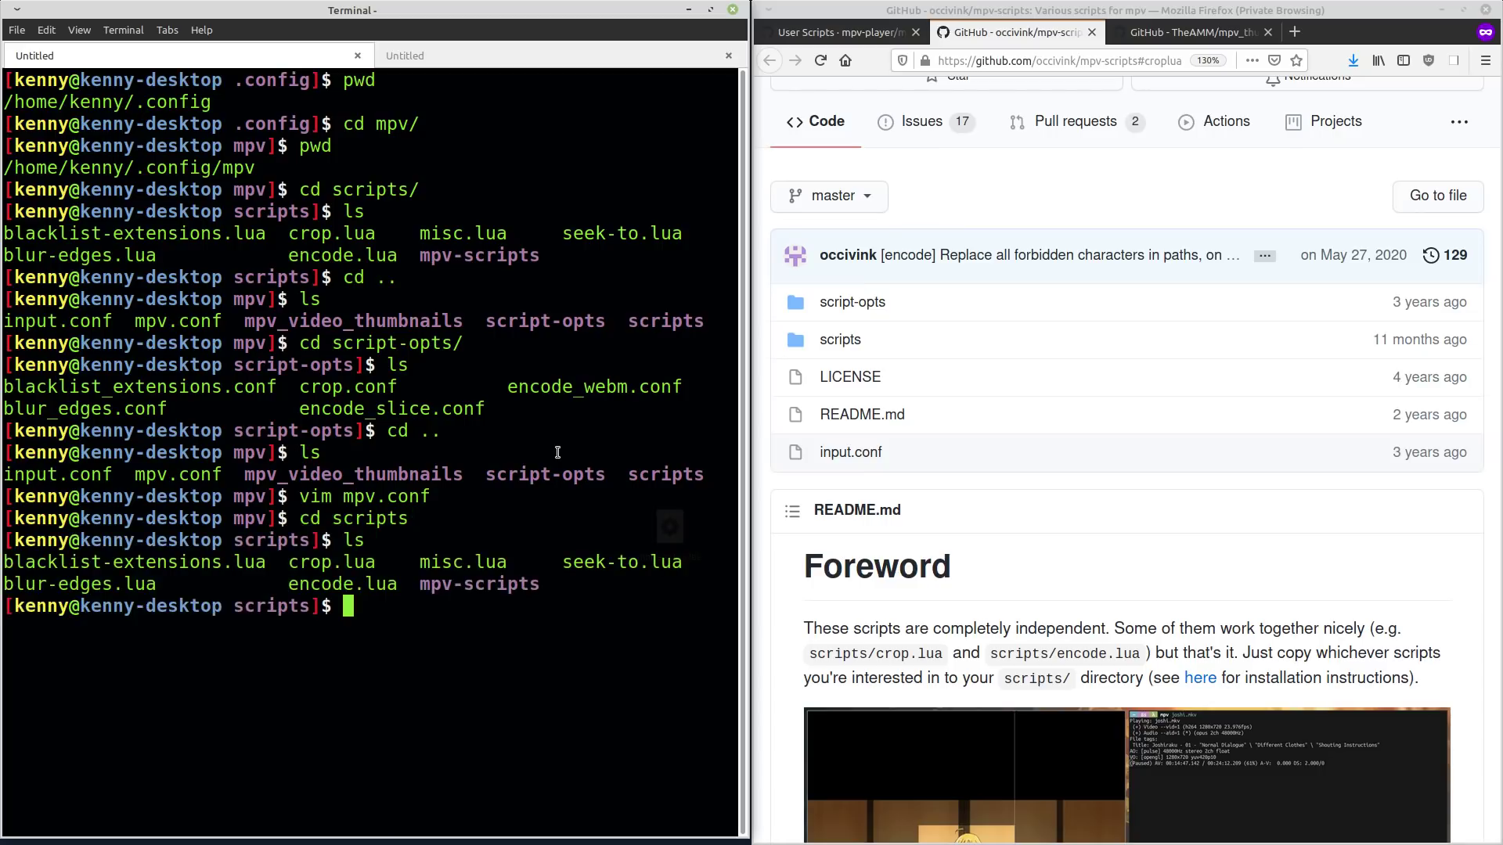
{"action": "left_click", "coordinate": [833, 341]}
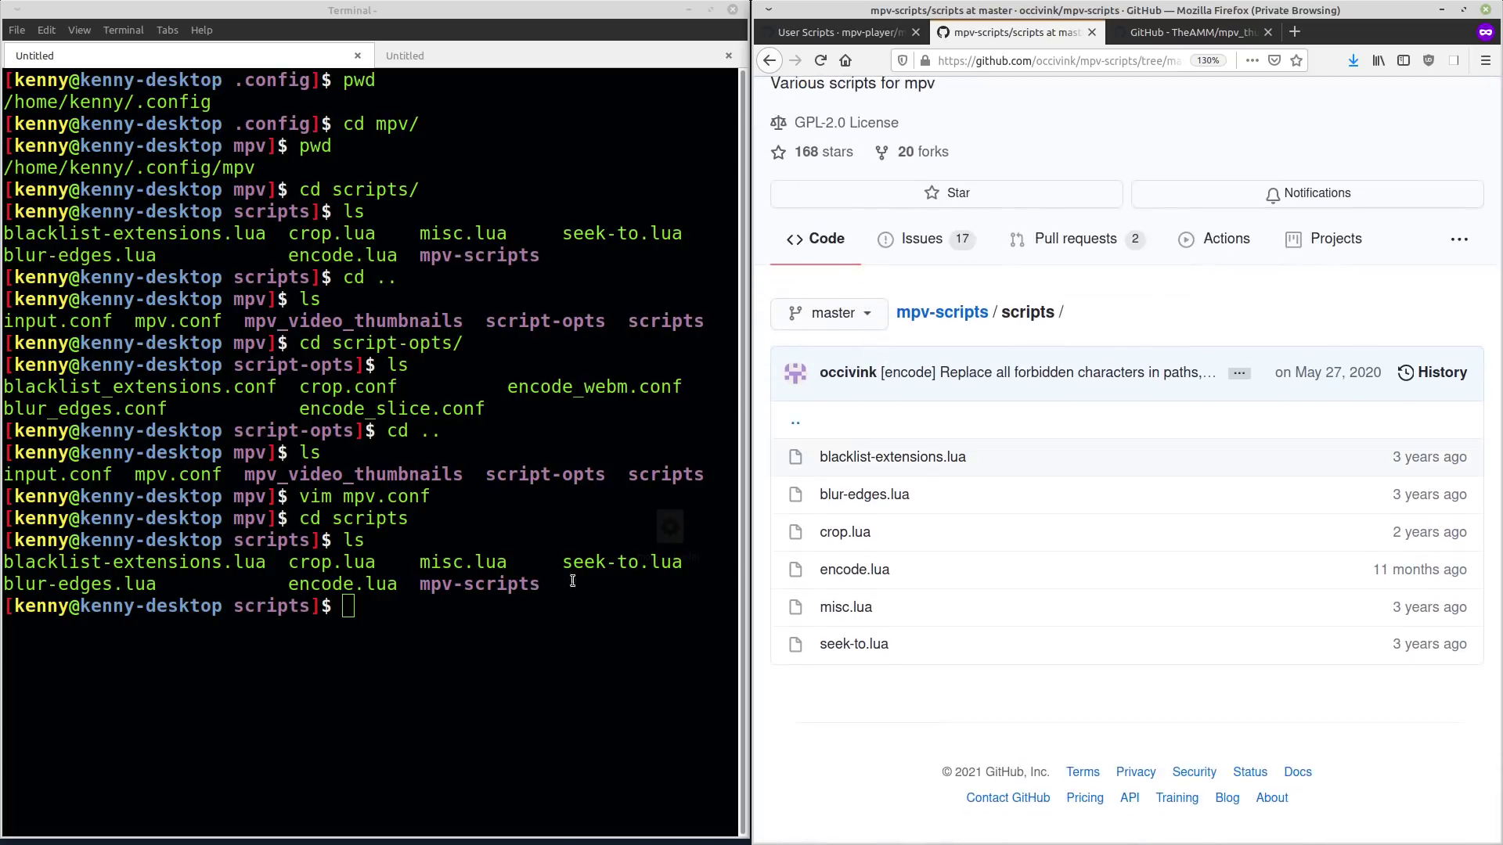
- Change the terminal from scripts to the sibling script-opts folder and open the repository's matching script-opts folder for comparison
{"action": "left_click", "coordinate": [474, 574]}
{"action": "type", "text": "cd .."}
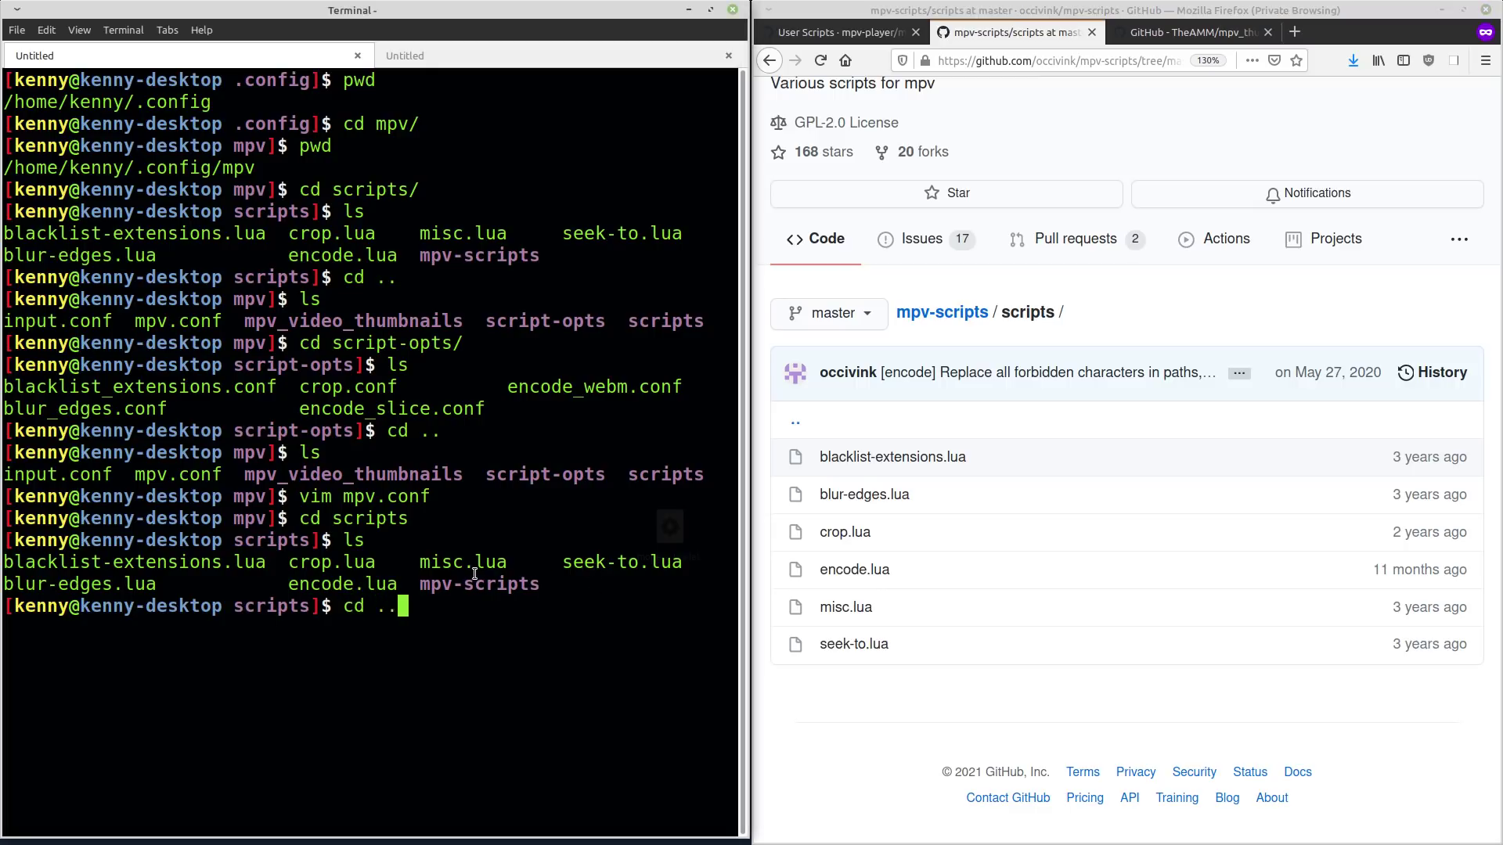
{"action": "key", "text": "Return"}
{"action": "type", "text": "script-opts/"}
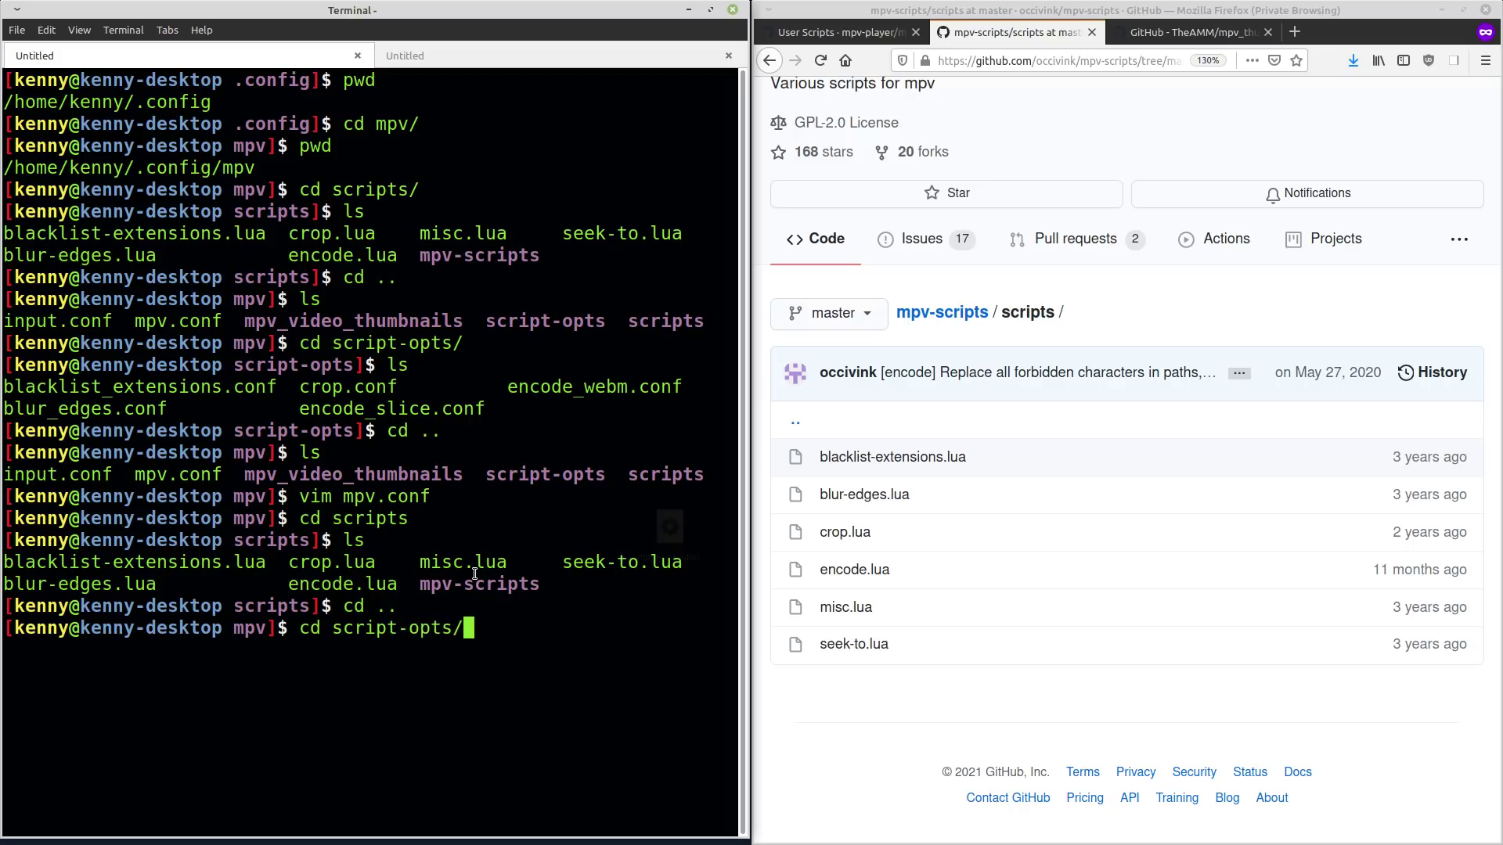
{"action": "key", "text": "Return"}
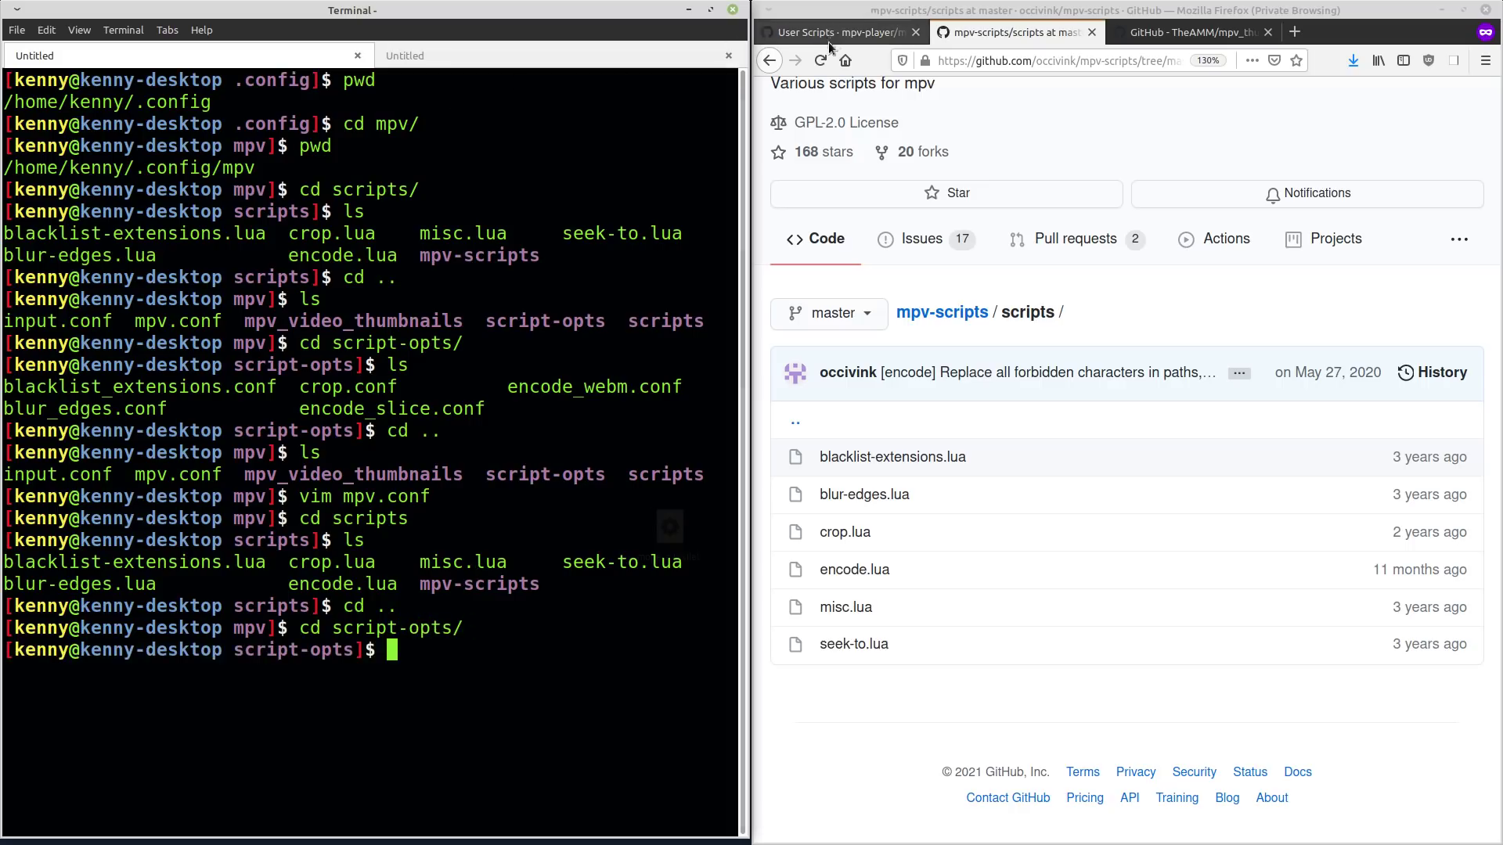
{"action": "left_click", "coordinate": [769, 60]}
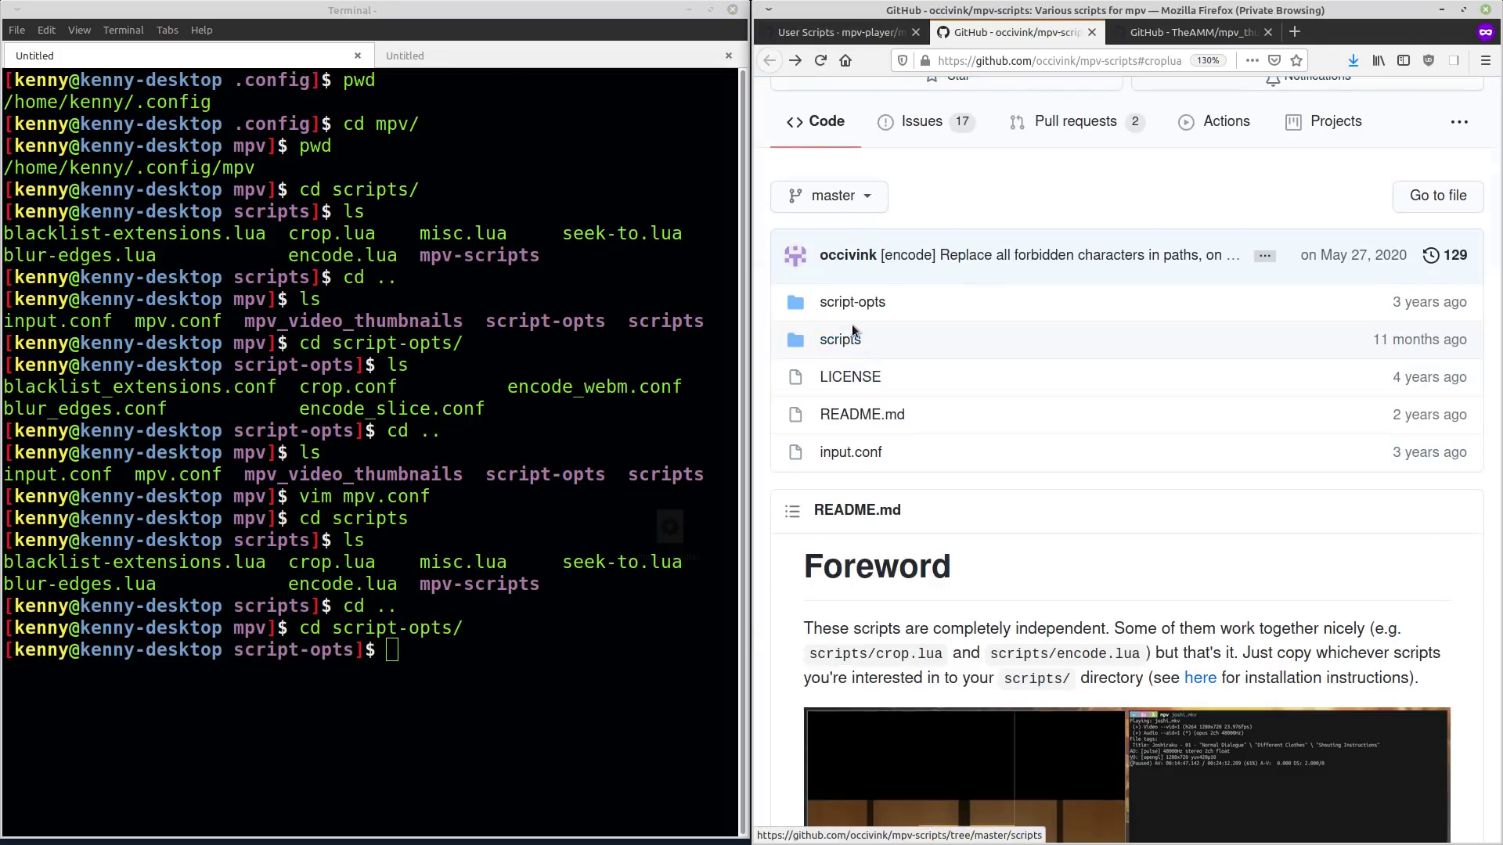
{"action": "left_click", "coordinate": [842, 303]}
- Return the terminal to the parent mpv folder and view the key bindings in the repository's input.conf
{"action": "left_click", "coordinate": [513, 656]}
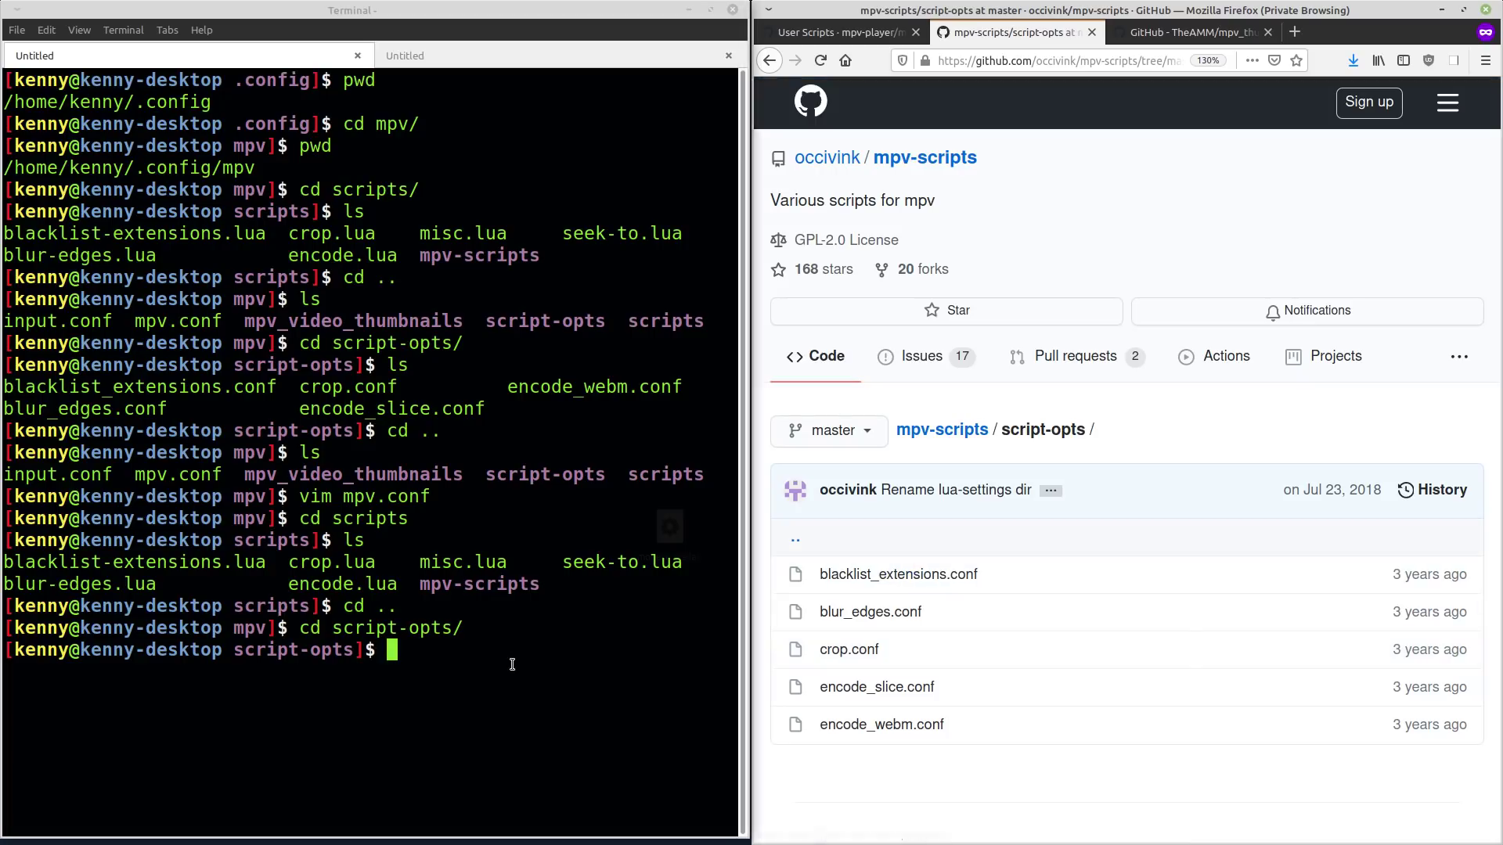
{"action": "type", "text": "cd .."}
{"action": "key", "text": "Return"}
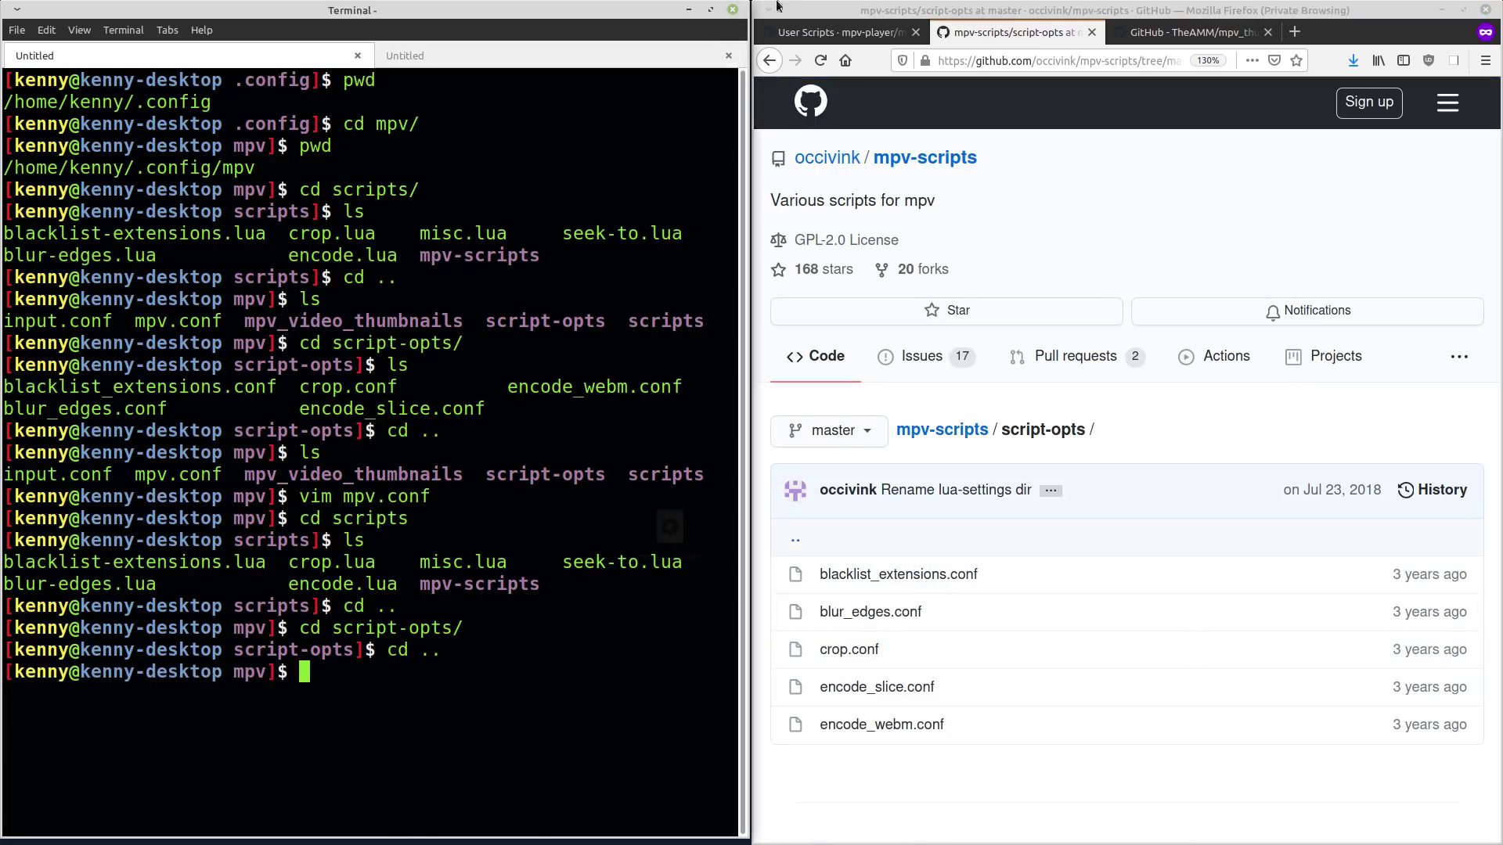
{"action": "left_click", "coordinate": [769, 60]}
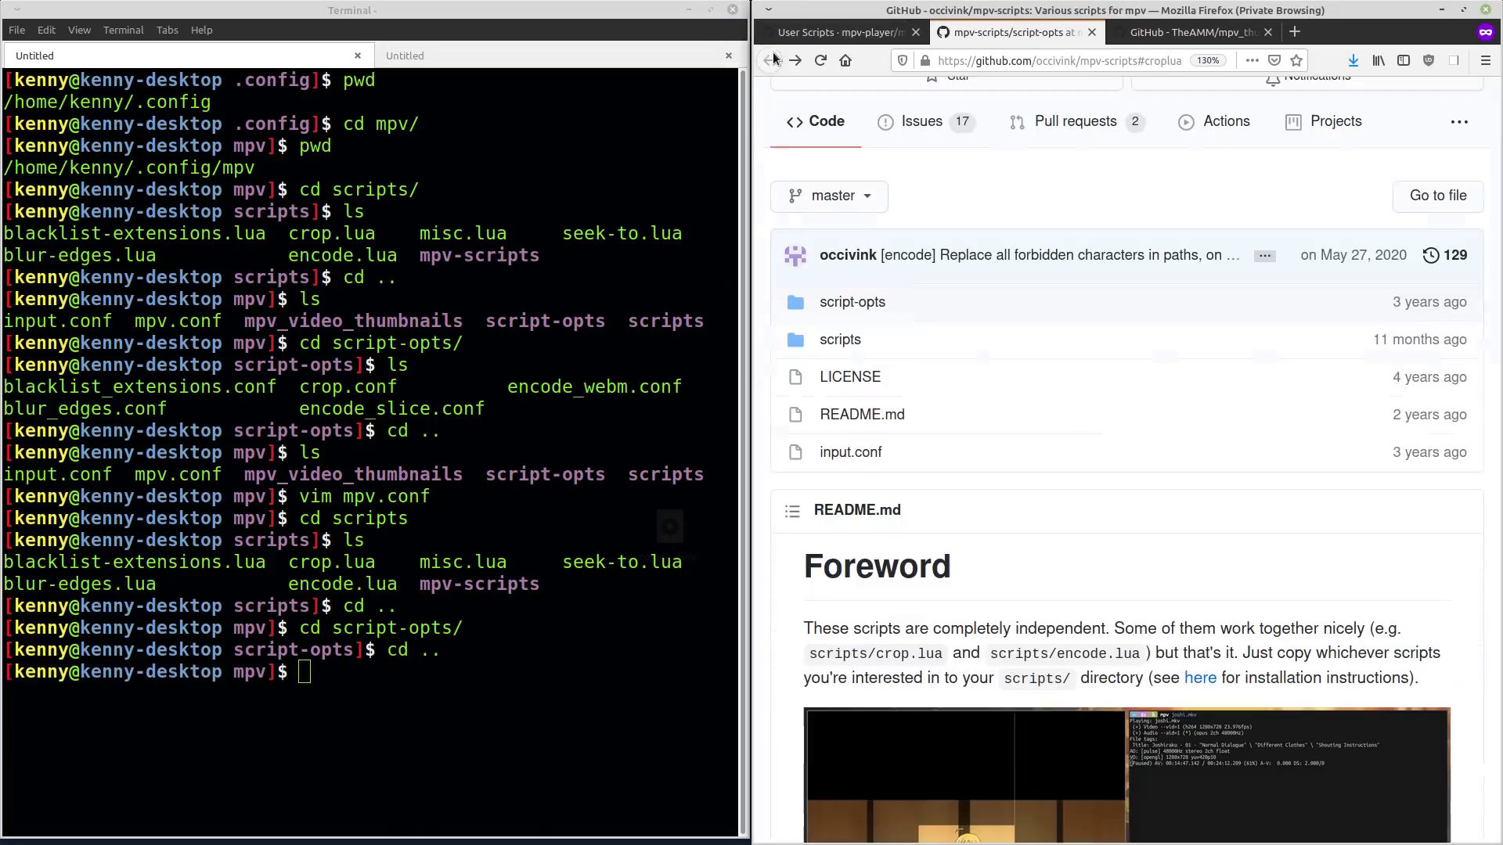
{"action": "left_click", "coordinate": [851, 453]}
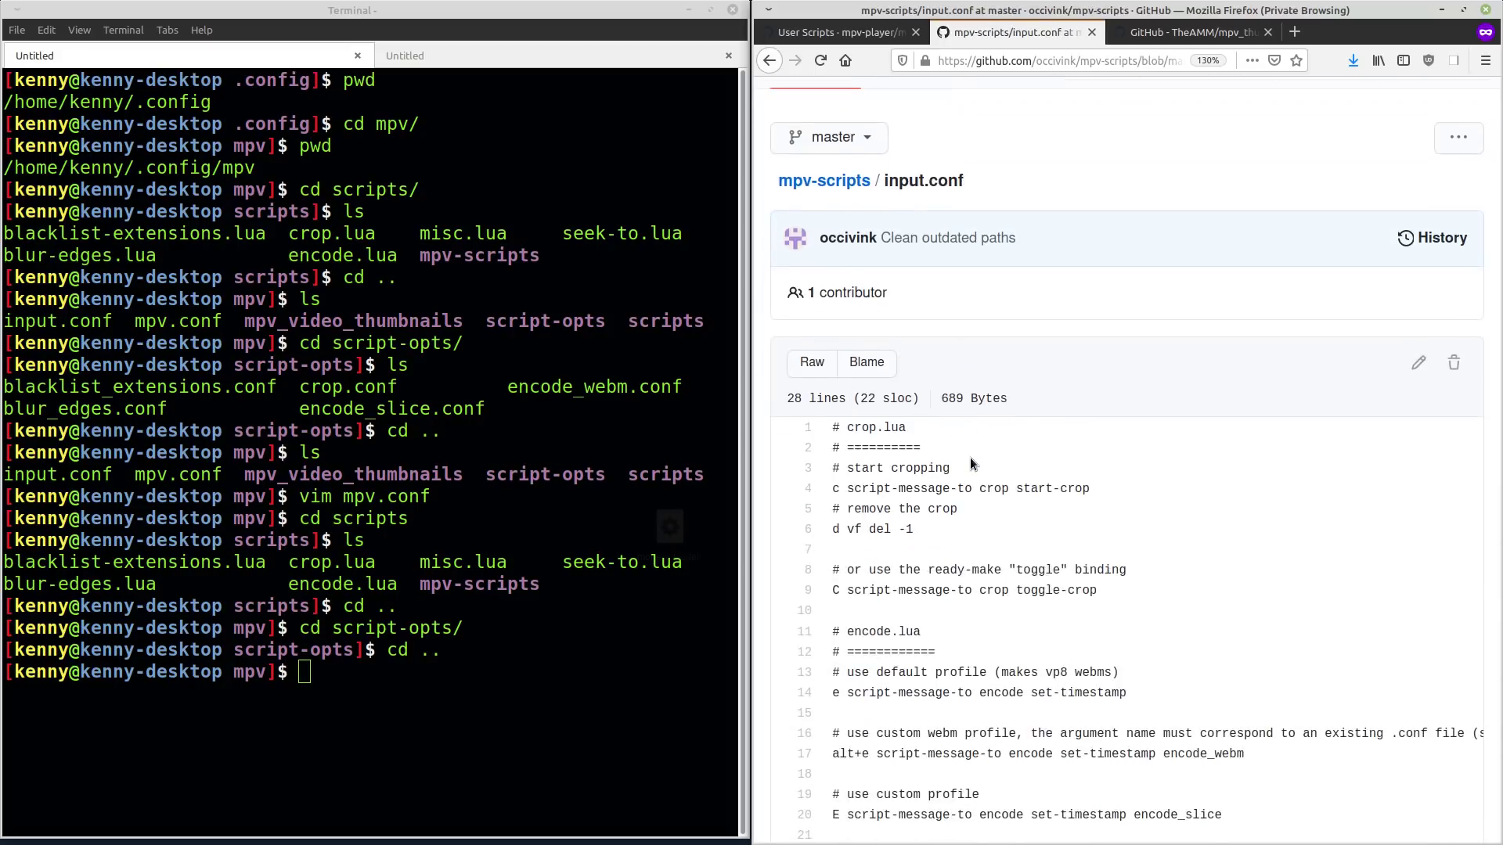
{"action": "scroll", "coordinate": [1086, 299], "scroll_direction": "down", "scroll_amount": 3}
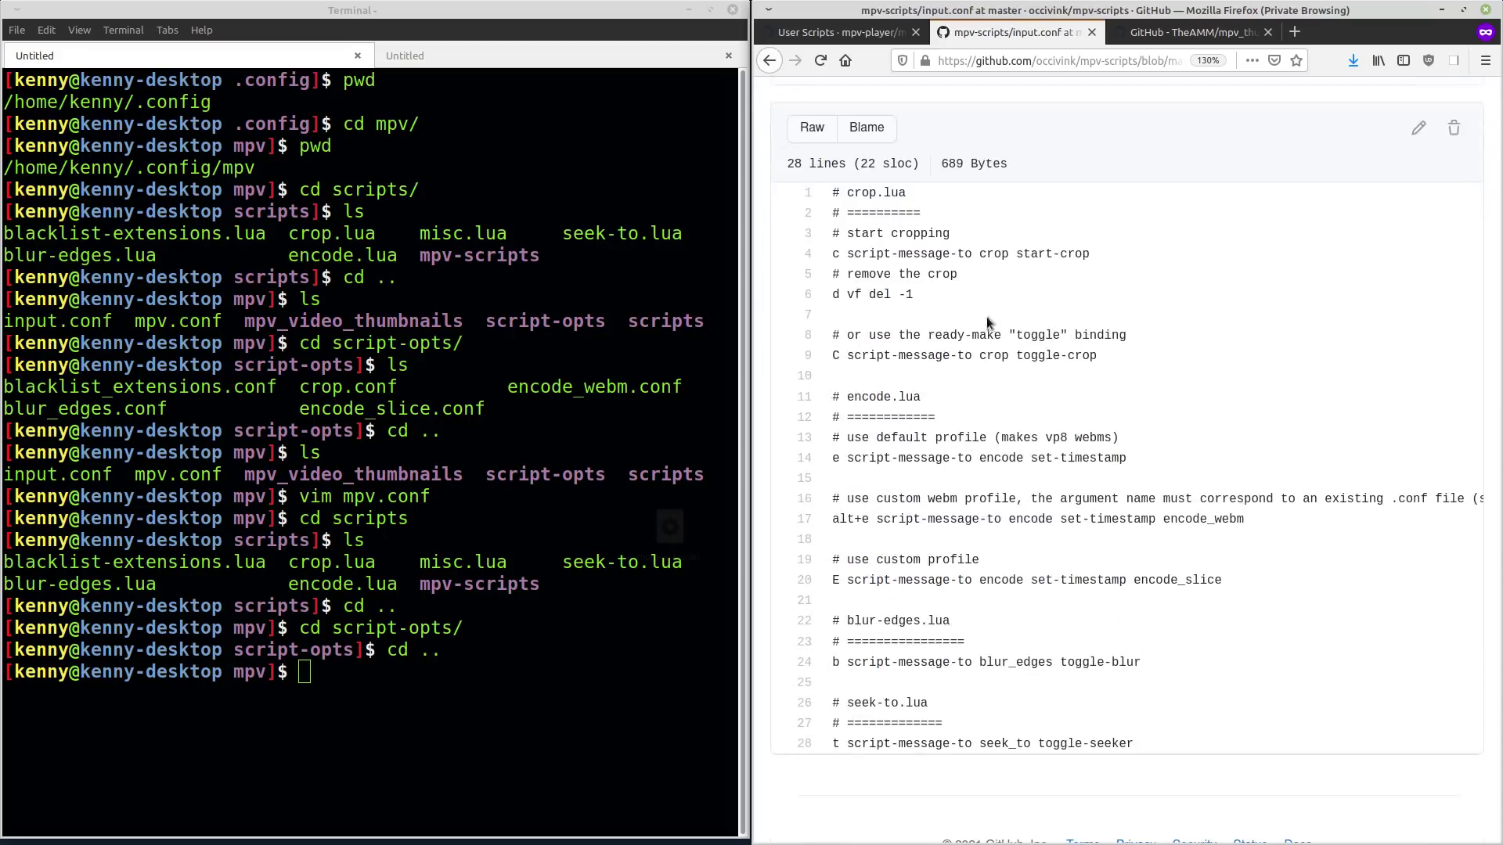
- Move up to the .config folder, list its contents, and change back into its mpv folder
{"action": "left_click", "coordinate": [606, 434]}
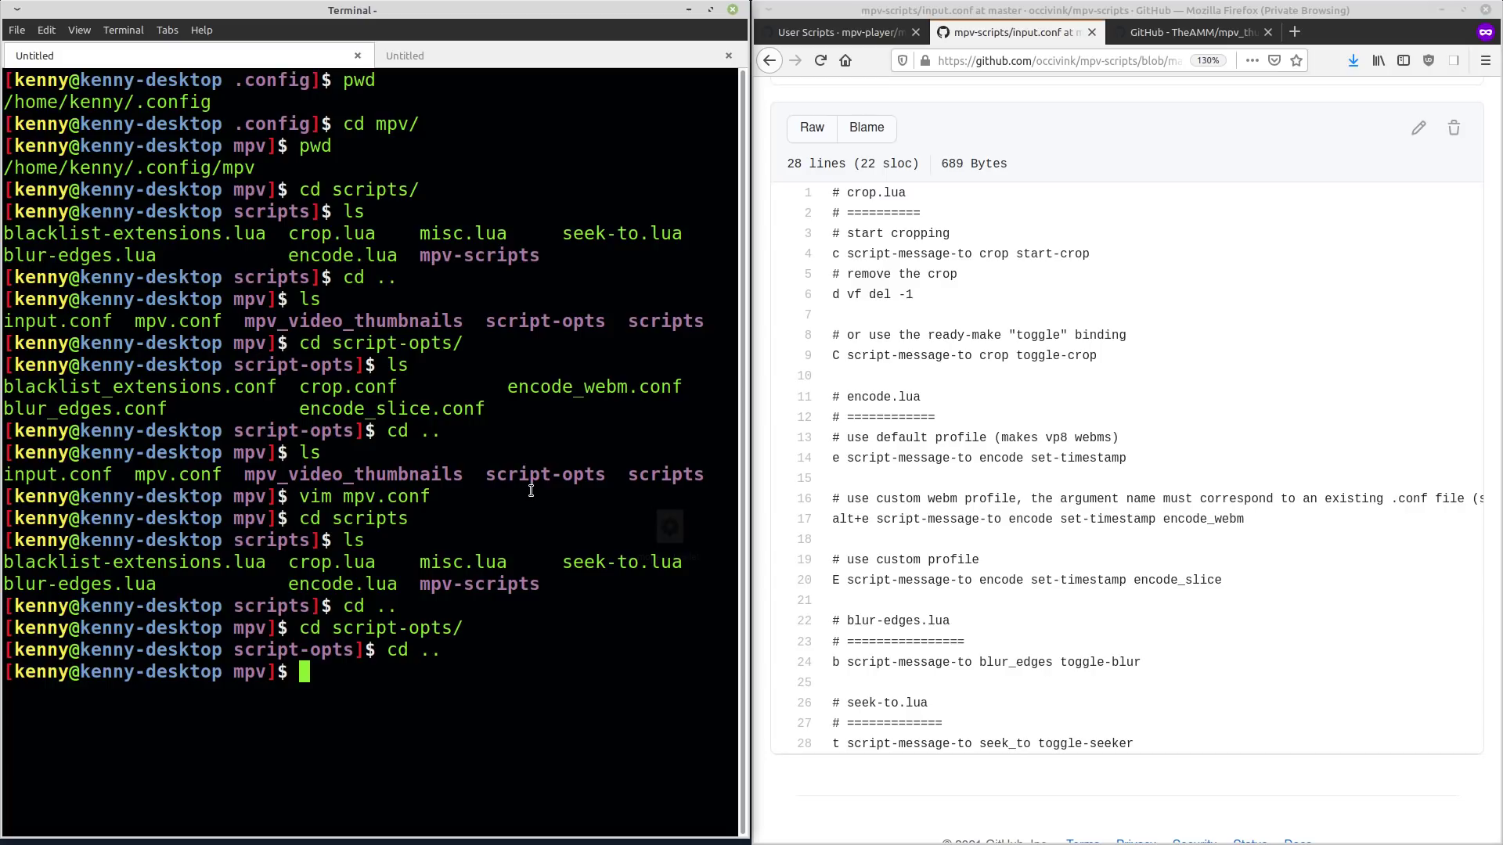
{"action": "type", "text": "cd .."}
{"action": "key", "text": "Return"}
{"action": "type", "text": "ls"}
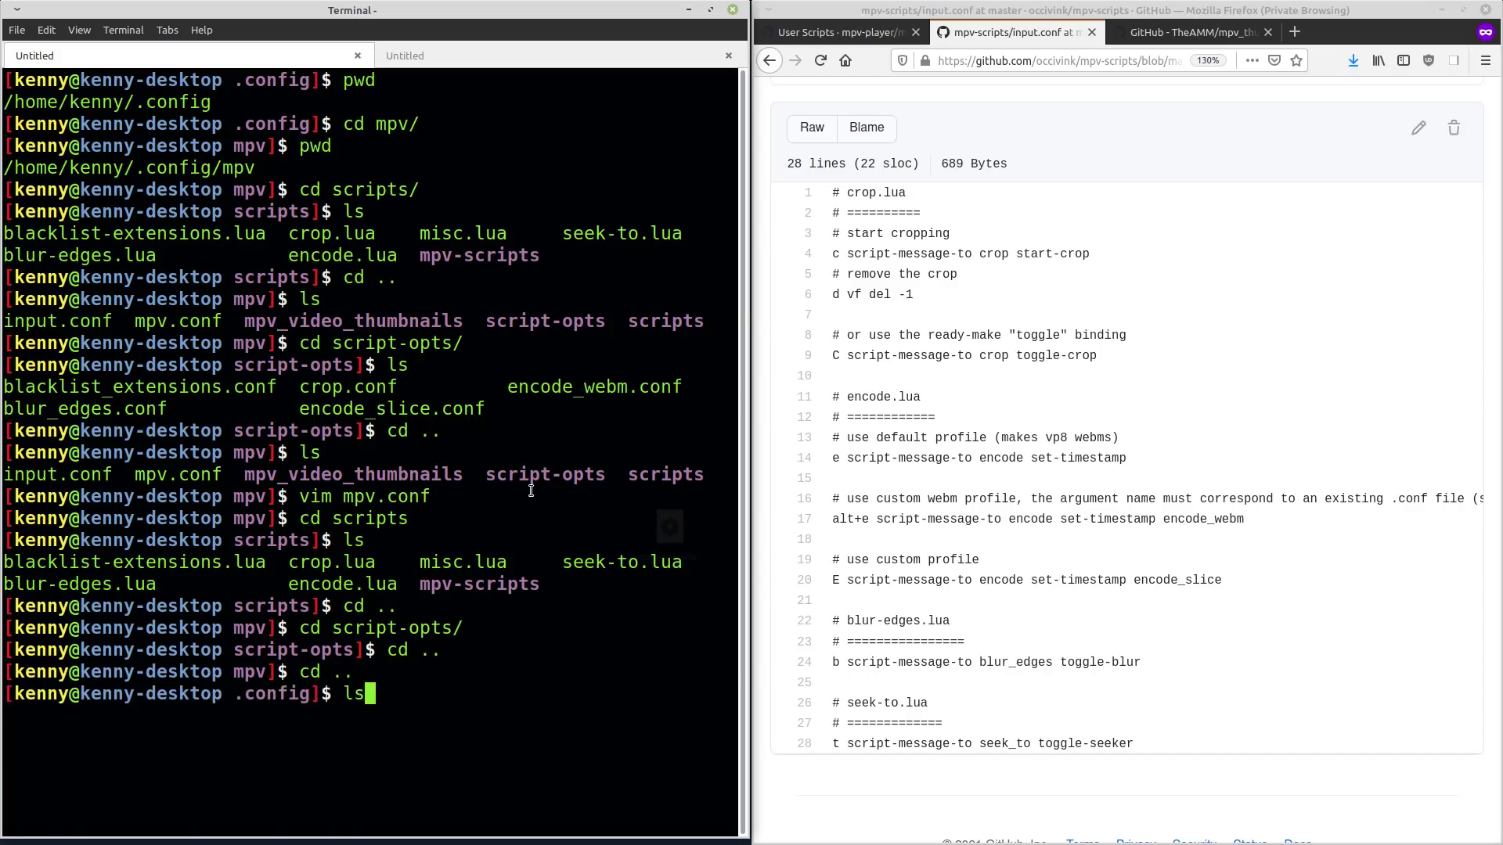
{"action": "key", "text": "Return"}
{"action": "type", "text": "cd mpv/"}
{"action": "key", "text": "Return"}
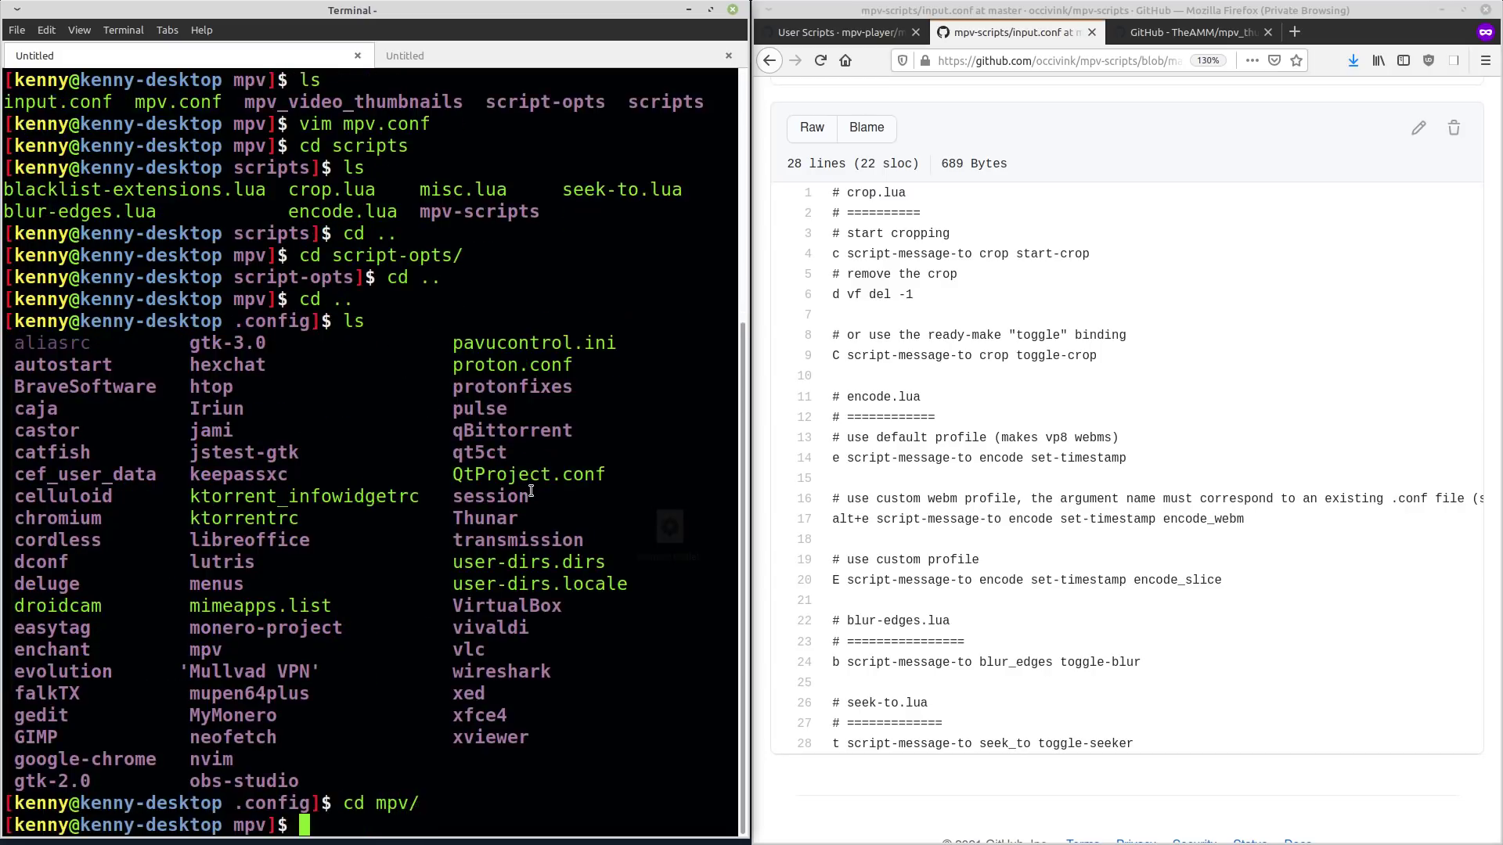
- Clear the terminal, list the mpv folder, and review the local input.conf in vim without changing it
{"action": "type", "text": "clear"}
{"action": "key", "text": "Return"}
{"action": "type", "text": "ls"}
{"action": "key", "text": "Return"}
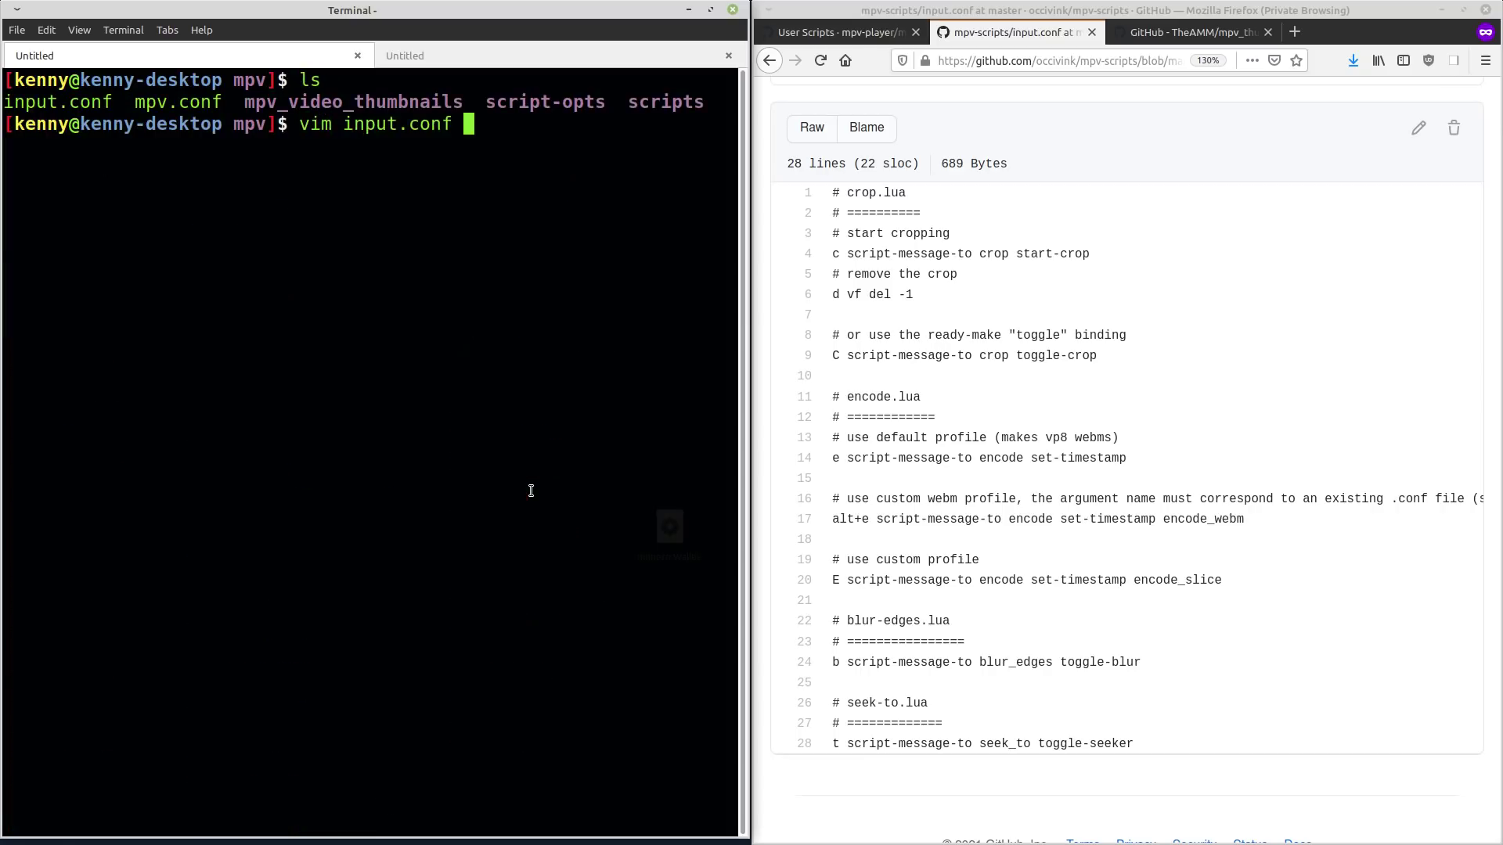
{"action": "type", "text": "vim input.conf"}
{"action": "key", "text": "Return"}
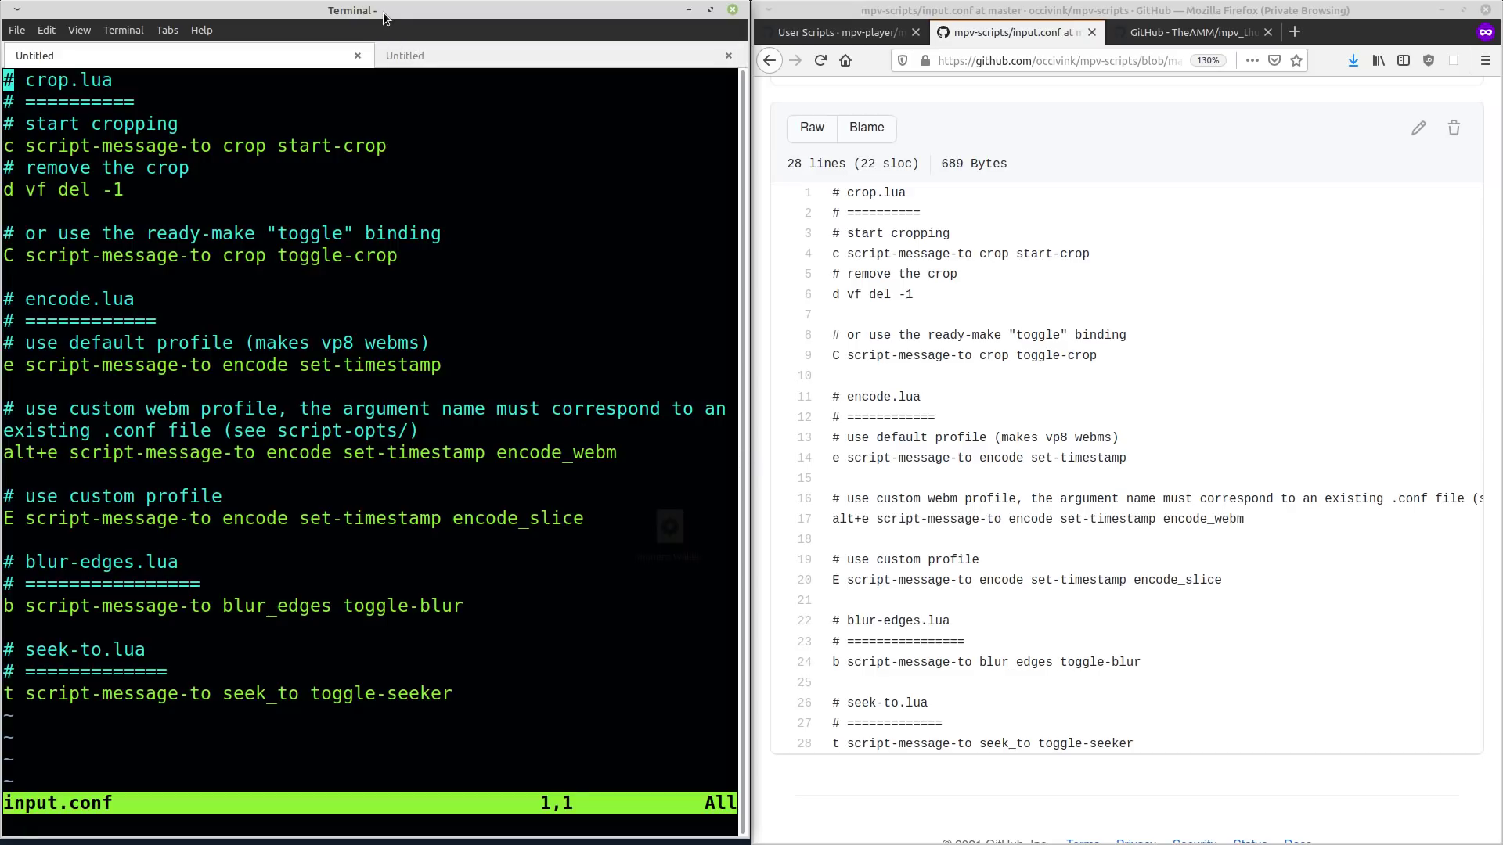
{"action": "key", "text": "Return"}
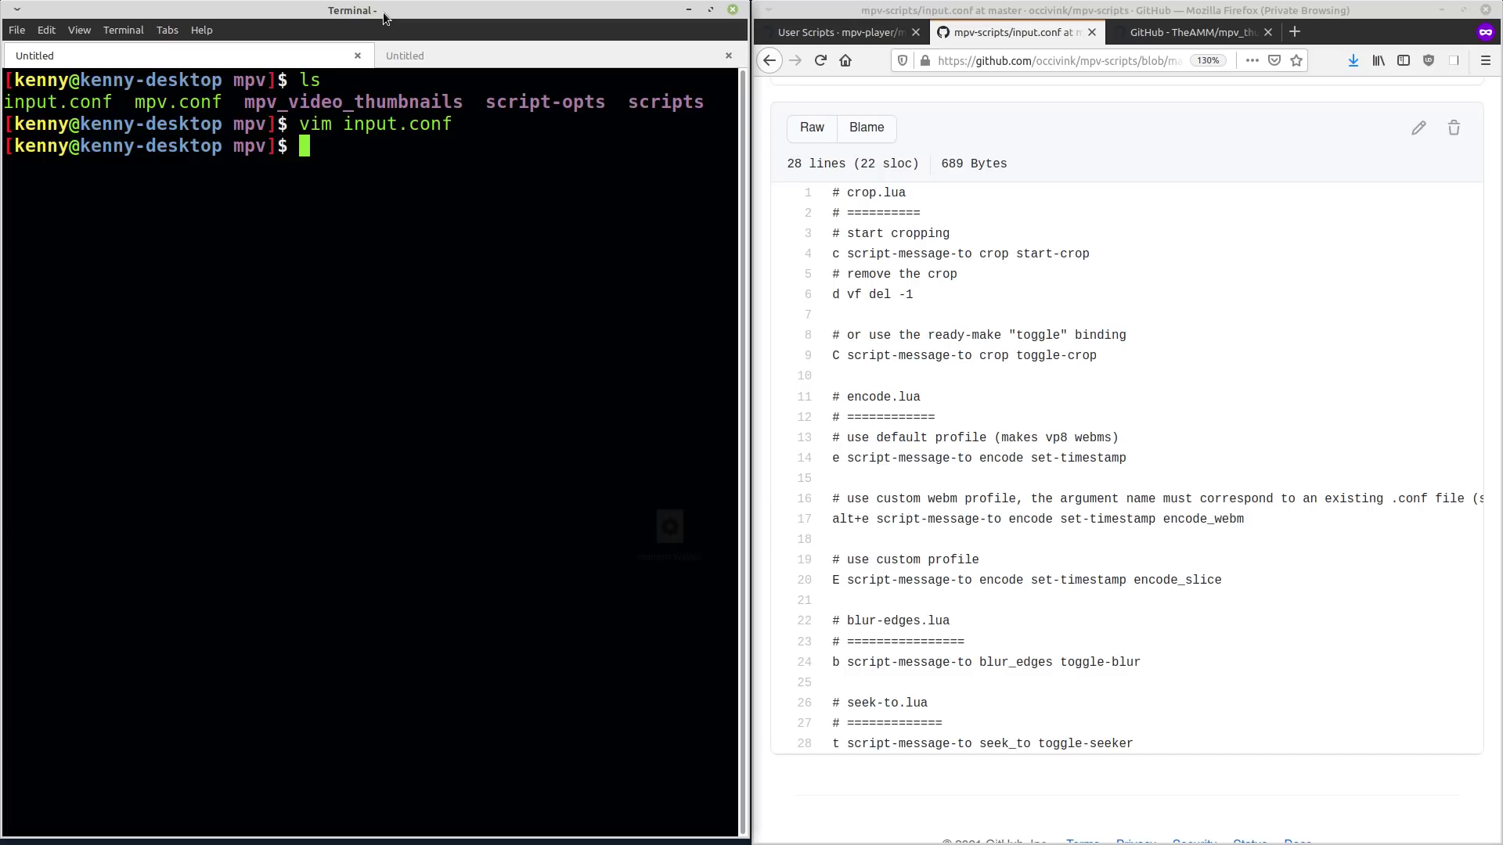
- Play the King Penguins mp4 from the test-vid session in mpv, encode a cropped section as WebM with the default profile, and close the player
{"action": "left_click", "coordinate": [462, 61]}
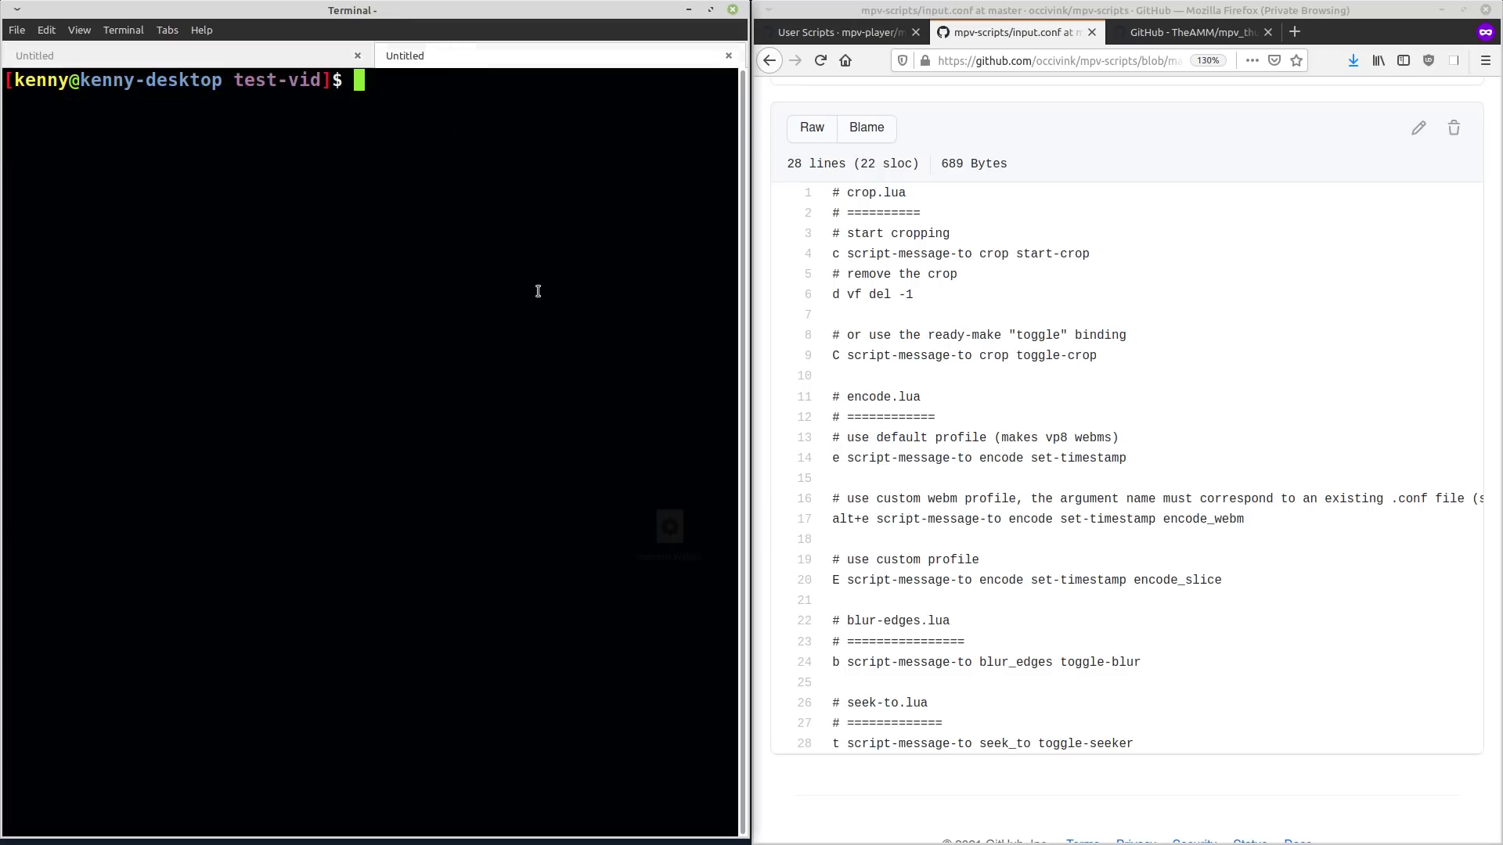
{"action": "type", "text": "mpv"}
{"action": "key", "text": "Tab"}
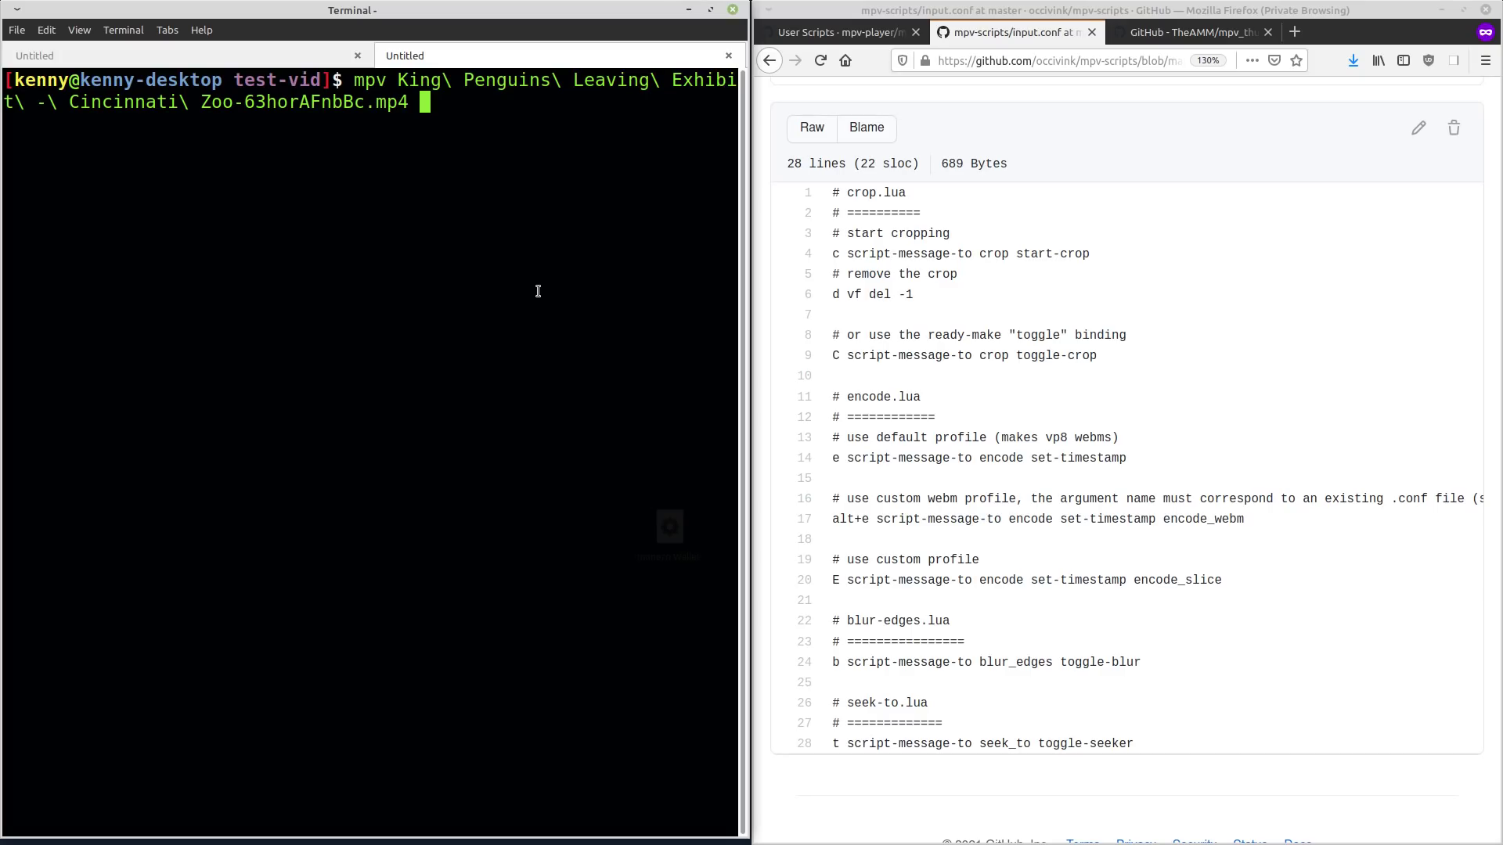
{"action": "key", "text": "Return"}
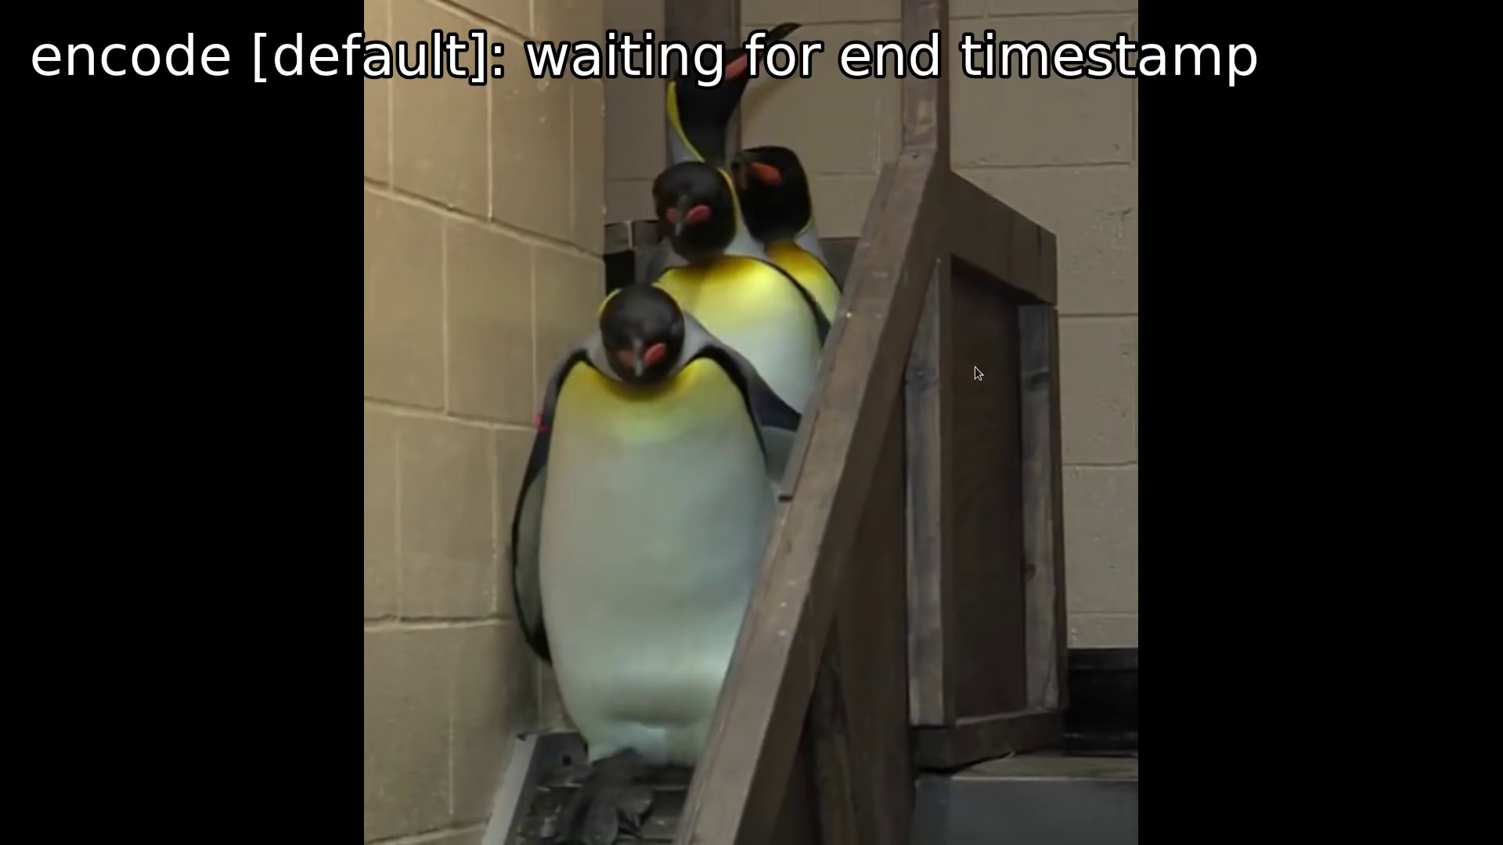
{"action": "key", "text": "space"}
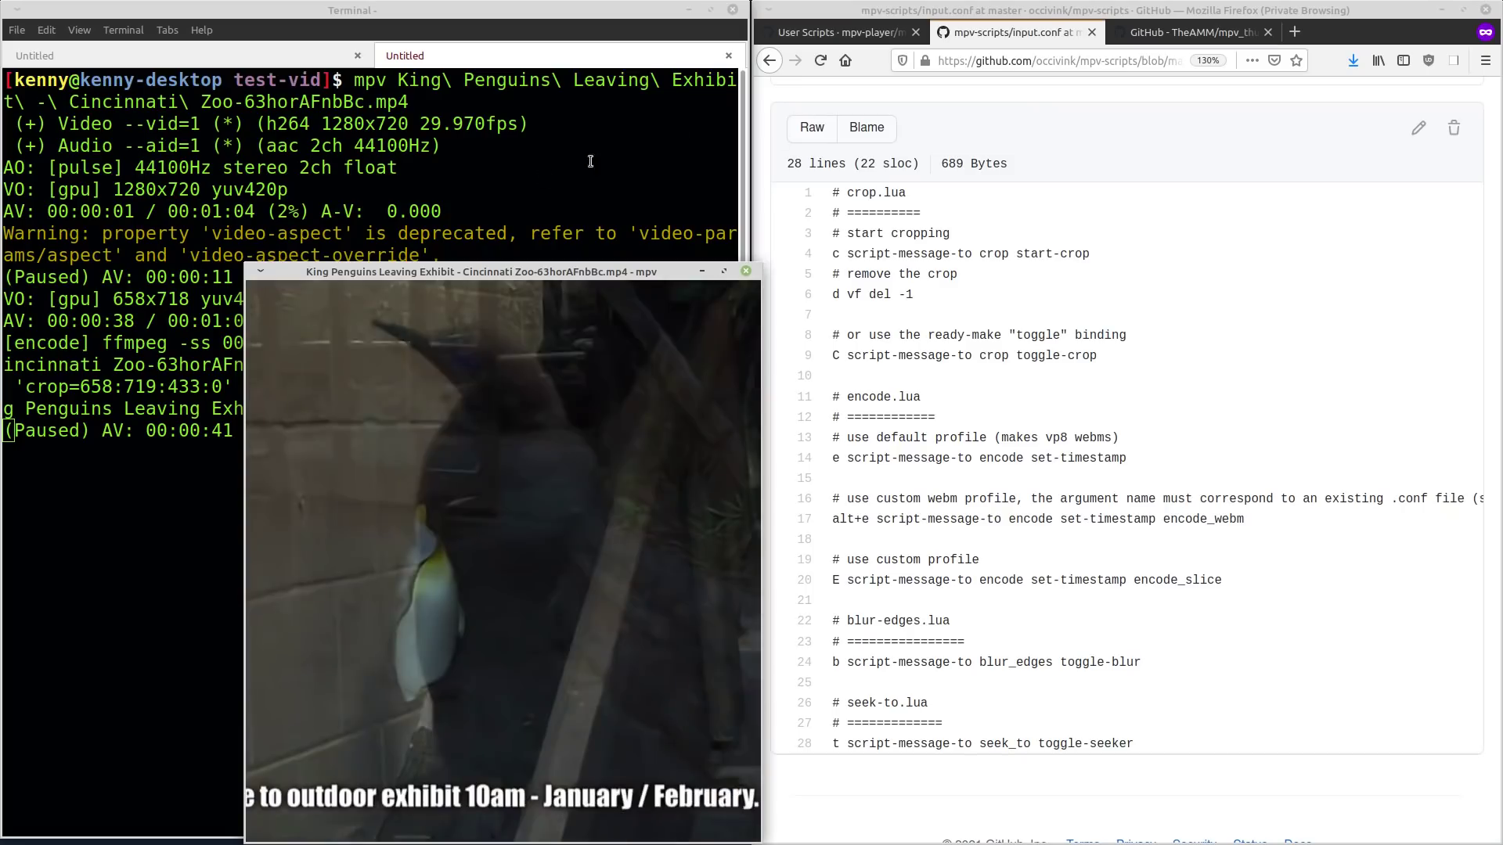
{"action": "left_click", "coordinate": [745, 272]}
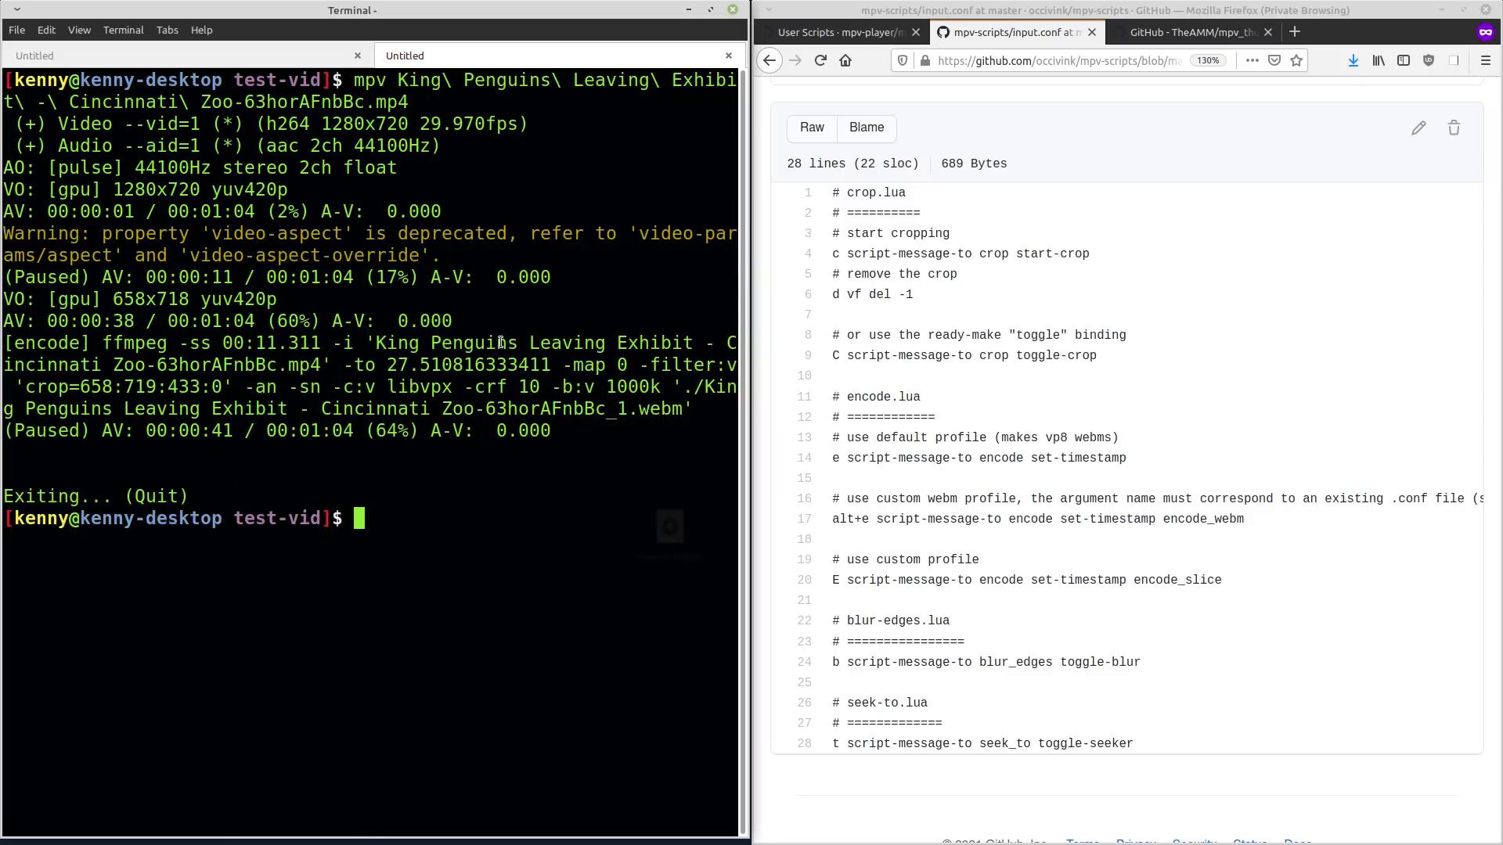
- List the test-vid folder and play the encoded King Penguins _1.webm clip in a maximized mpv window, closing it when checked
{"action": "key", "text": "Return"}
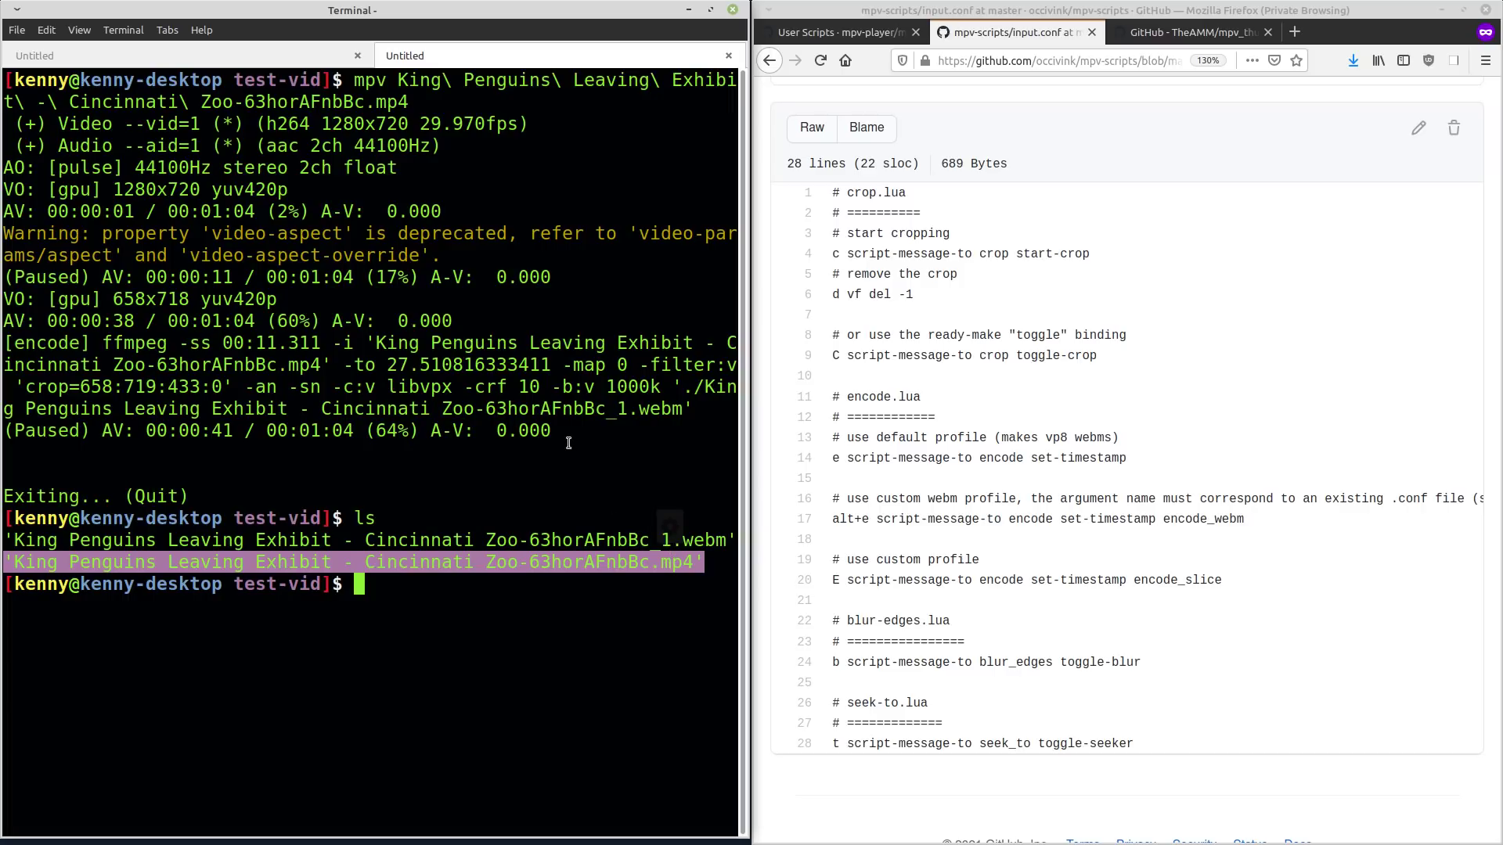
{"action": "key", "text": "Tab"}
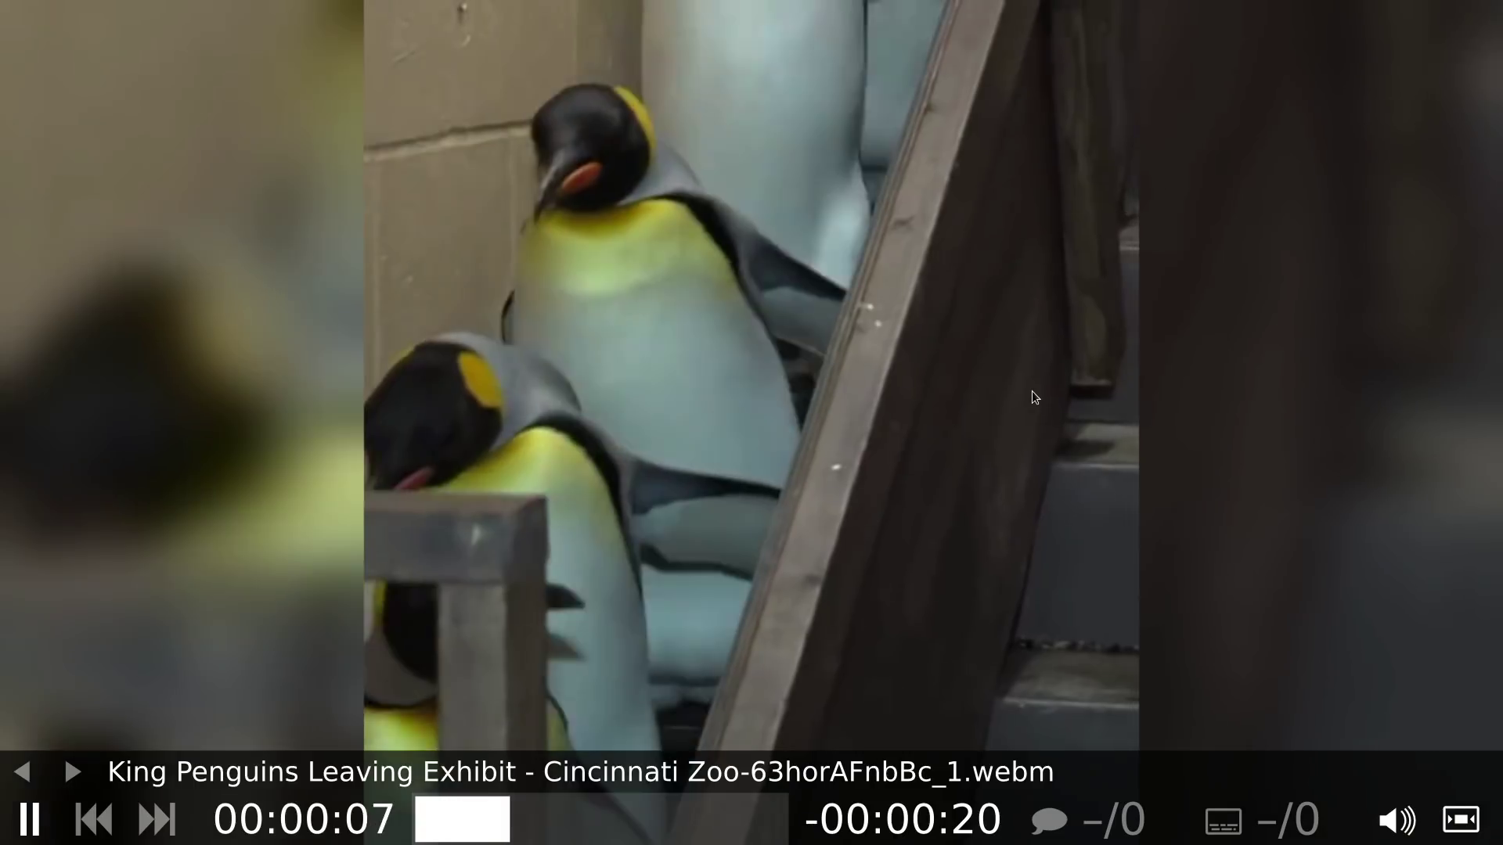
{"action": "mouse_move", "coordinate": [1004, 366]}
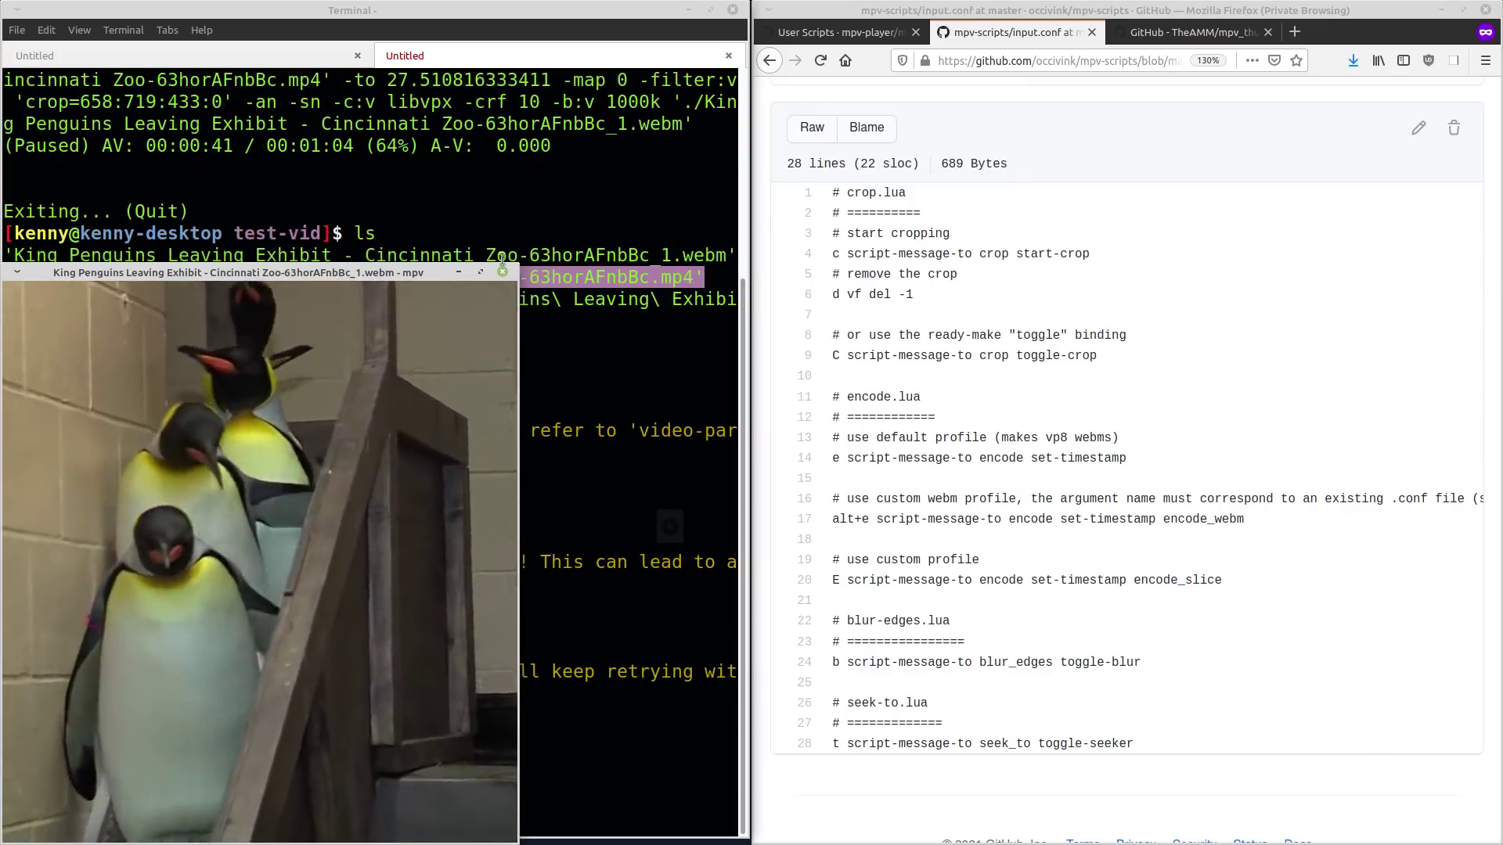
{"action": "left_click", "coordinate": [481, 273]}
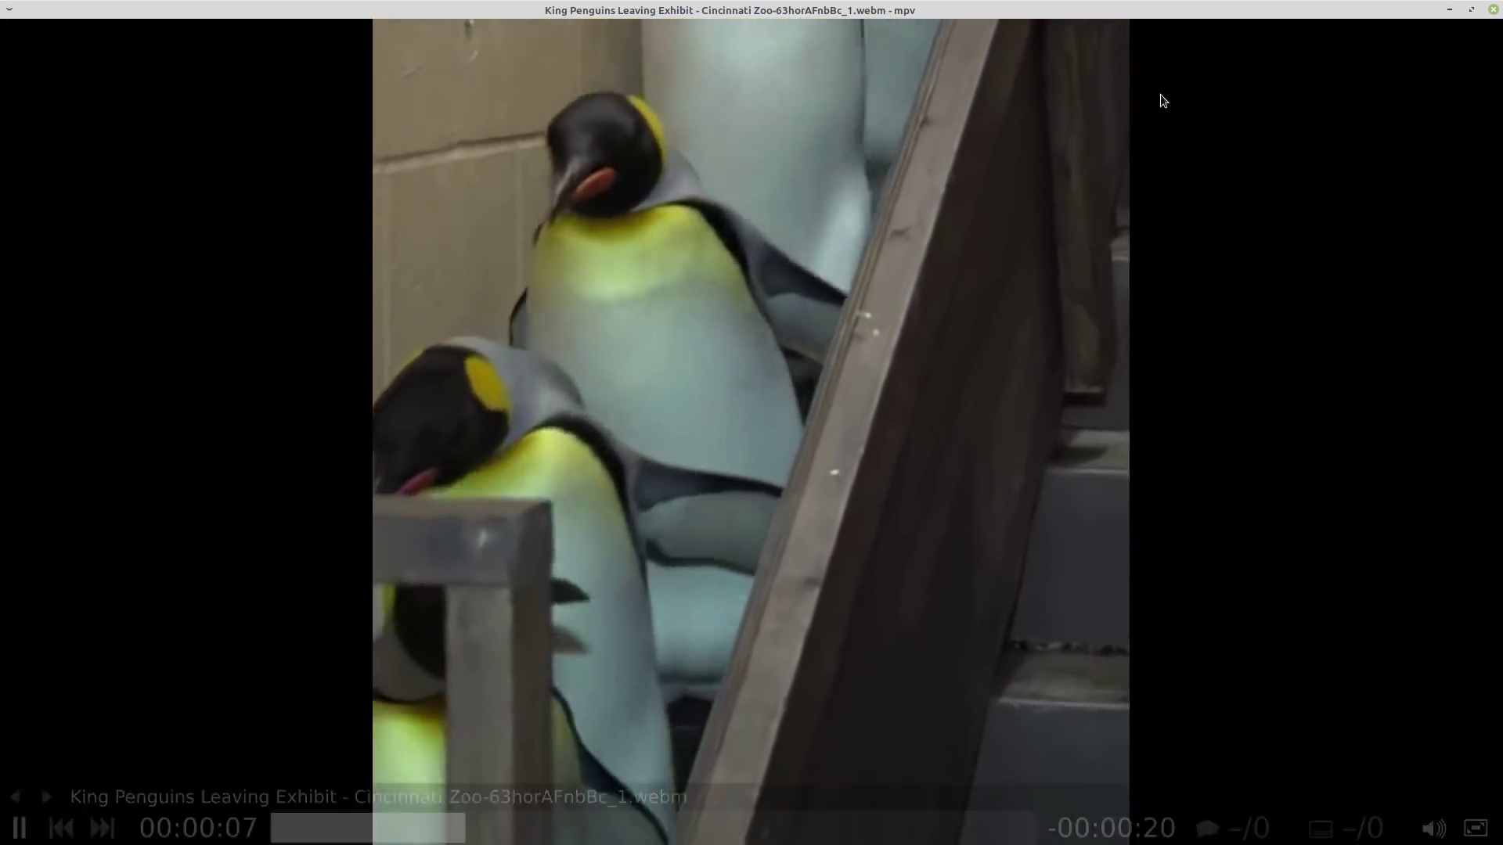
{"action": "left_click", "coordinate": [1494, 10]}
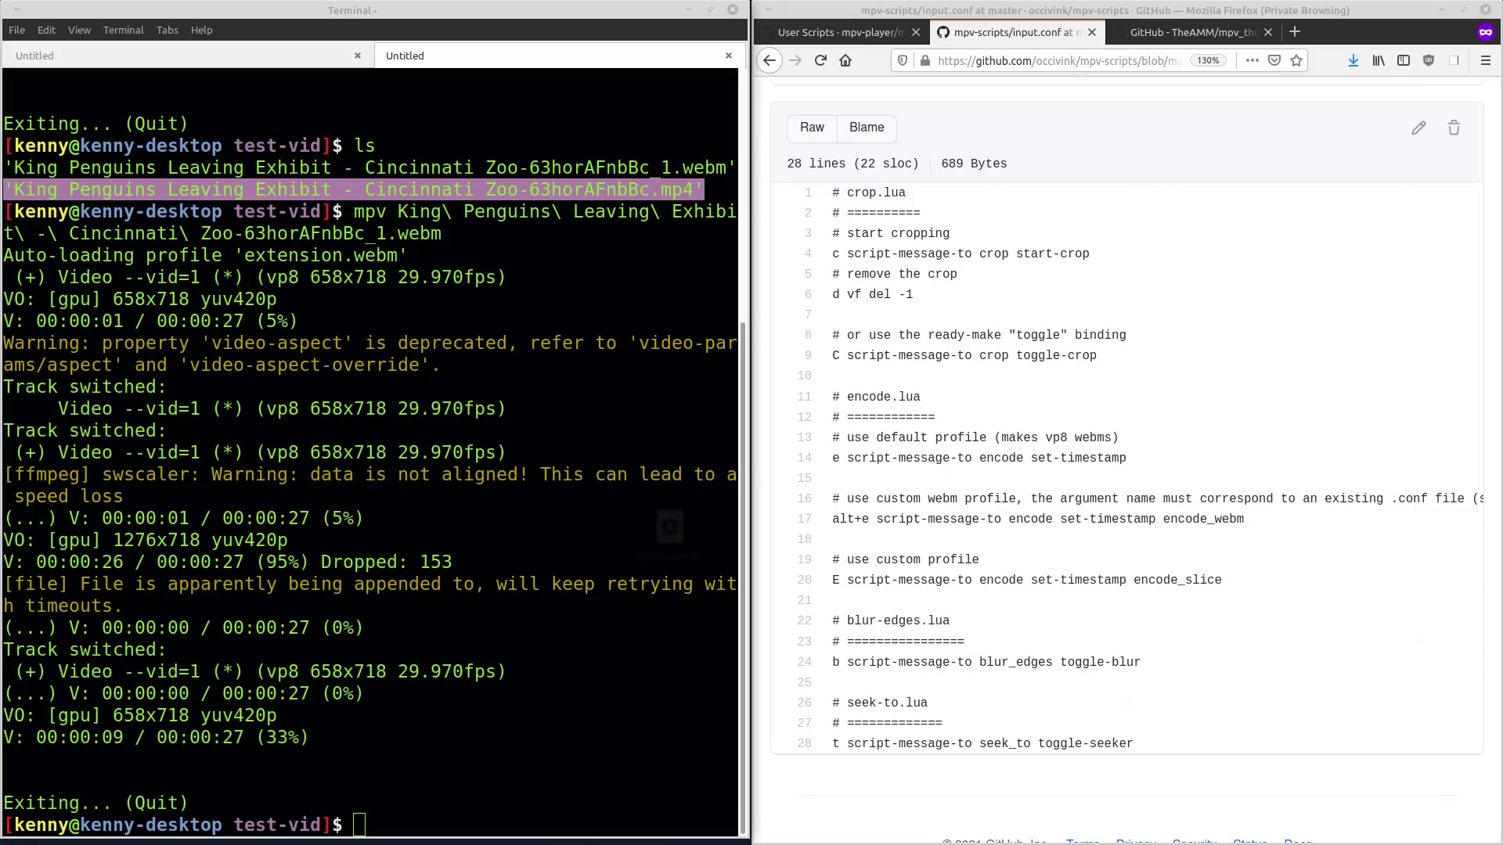
- Go back to the User Scripts wiki list and open the cycle-audio-device script's gist in a separate tab
{"action": "key", "text": "ctrl+Page_Up"}
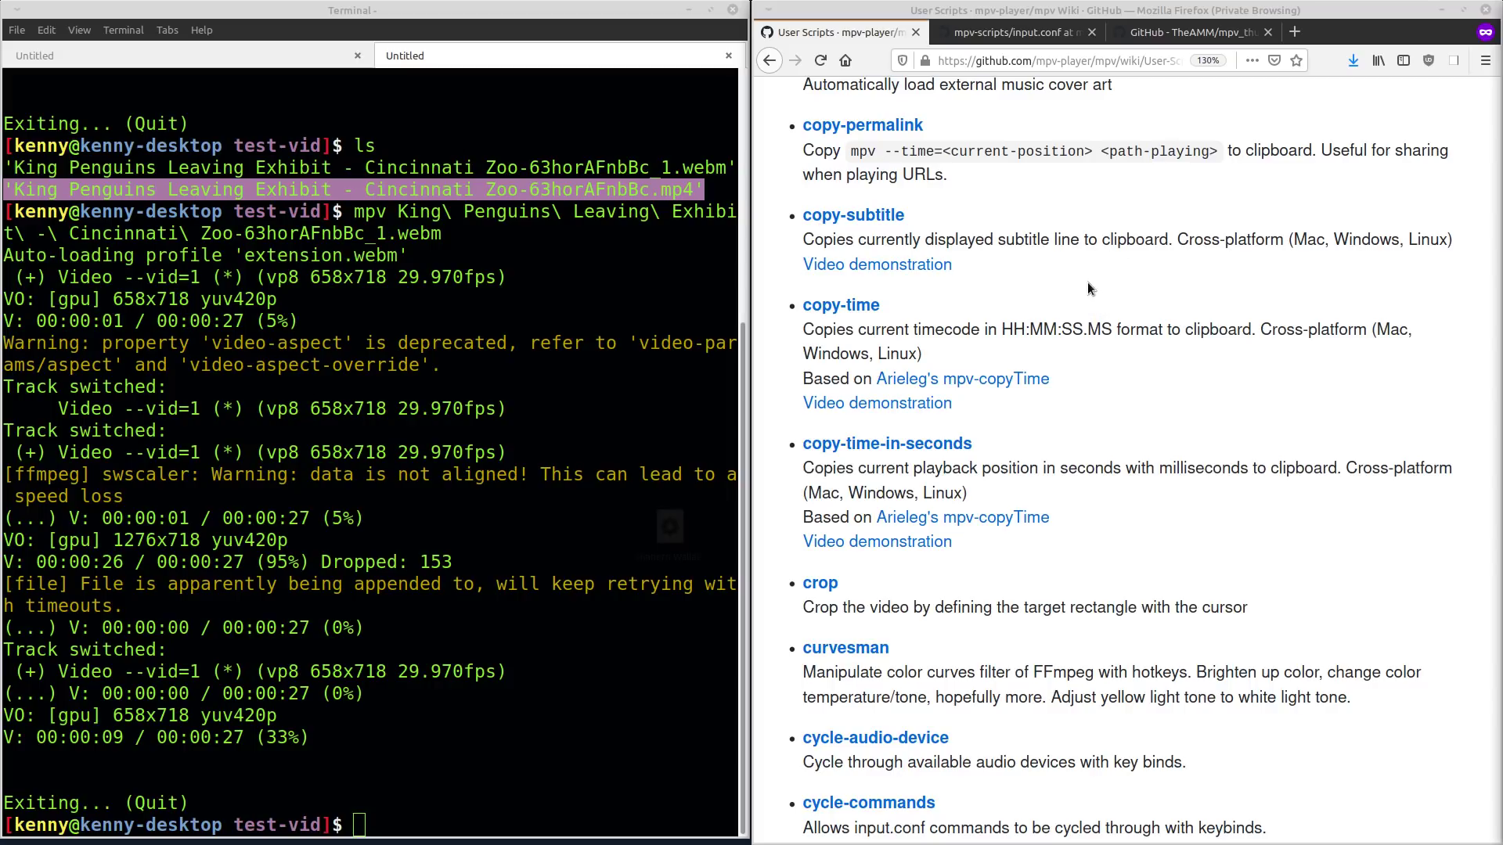
{"action": "scroll", "coordinate": [1087, 282], "scroll_direction": "down", "scroll_amount": 4}
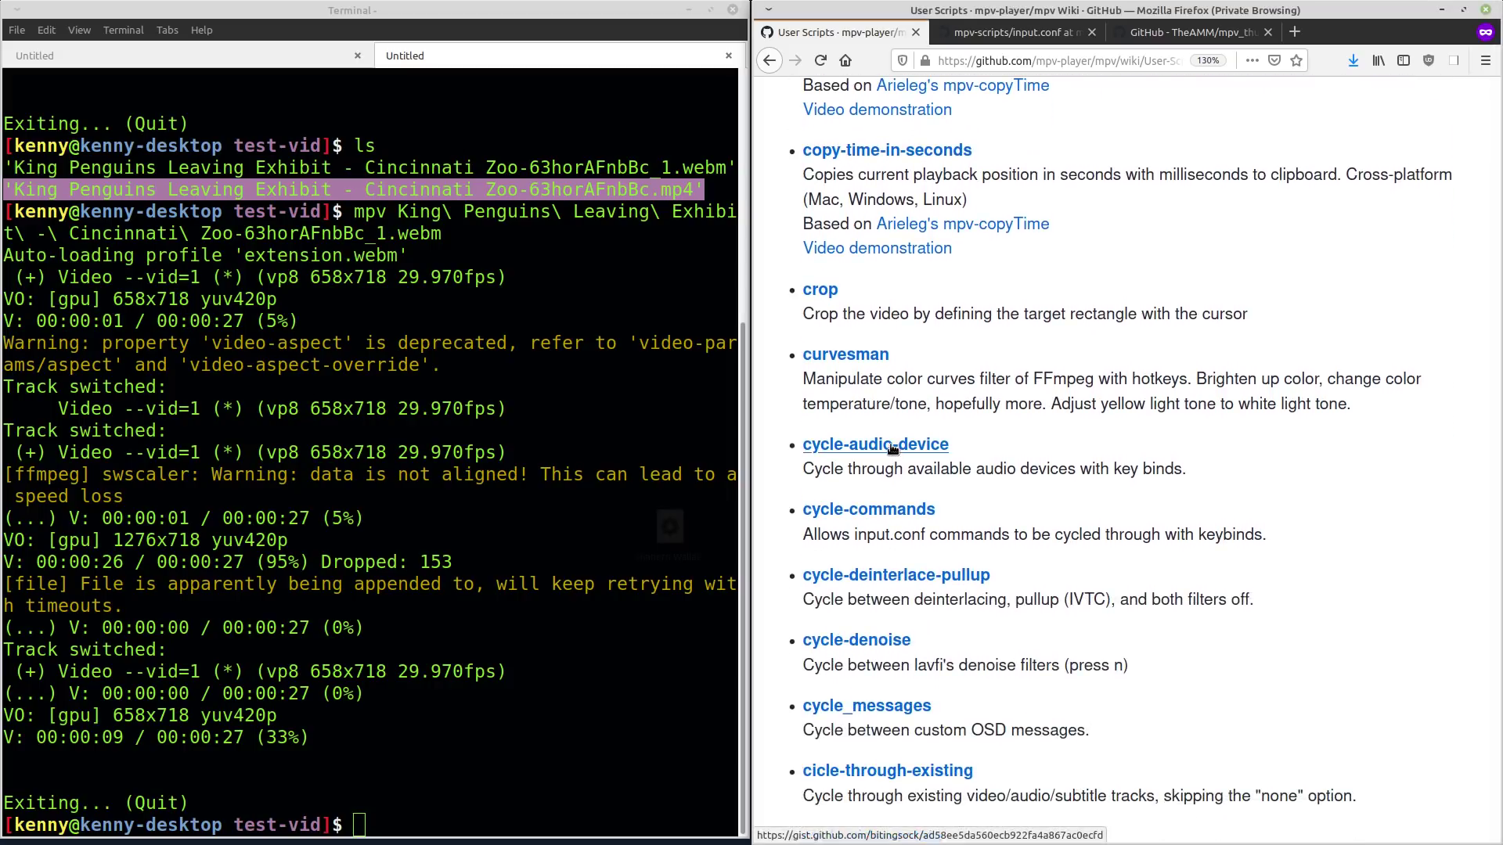
{"action": "middle_click", "coordinate": [894, 447]}
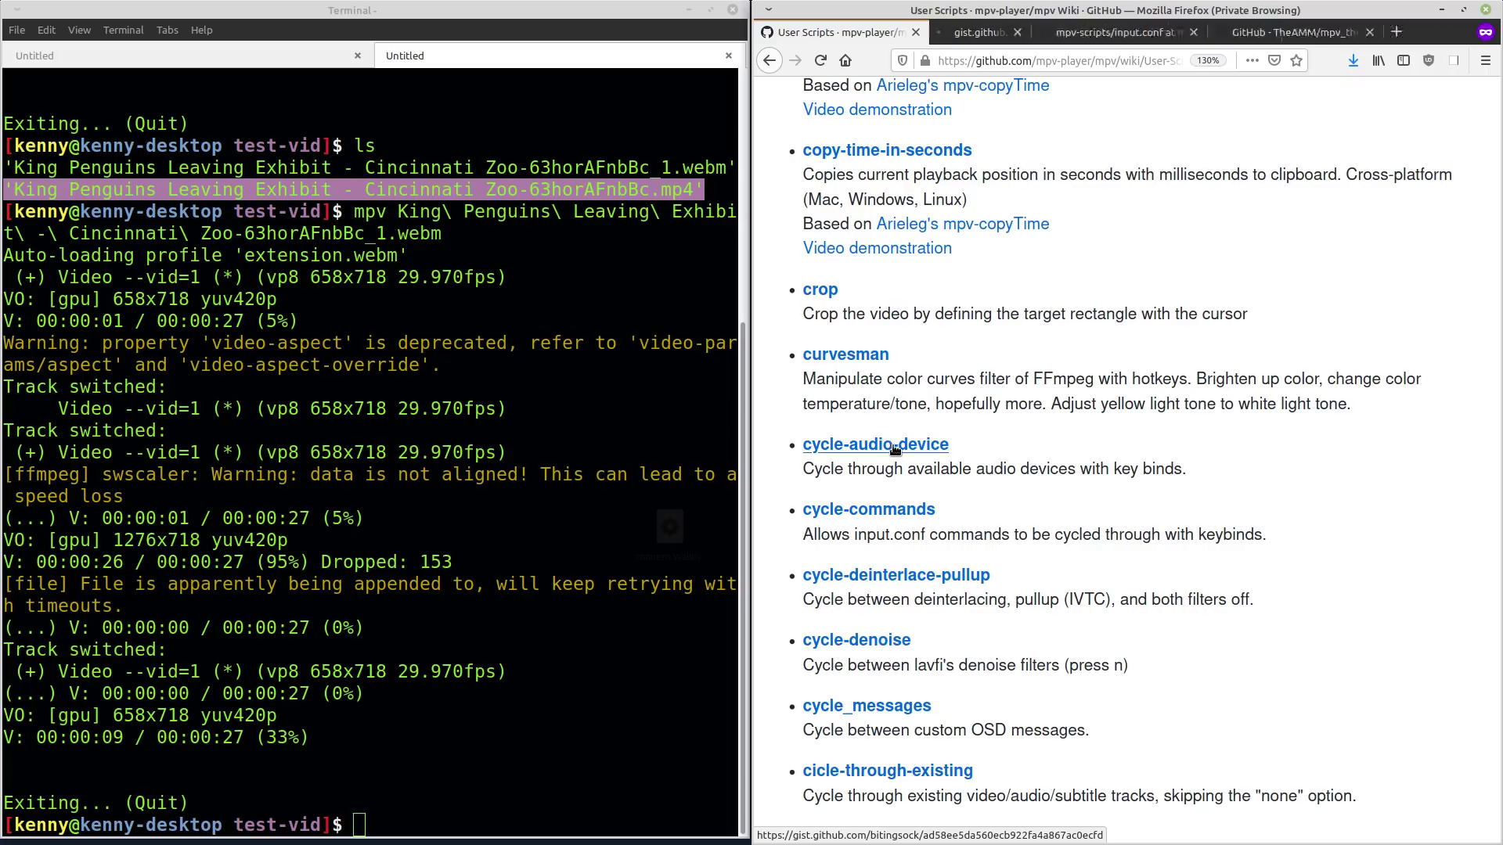
{"action": "left_click", "coordinate": [994, 35]}
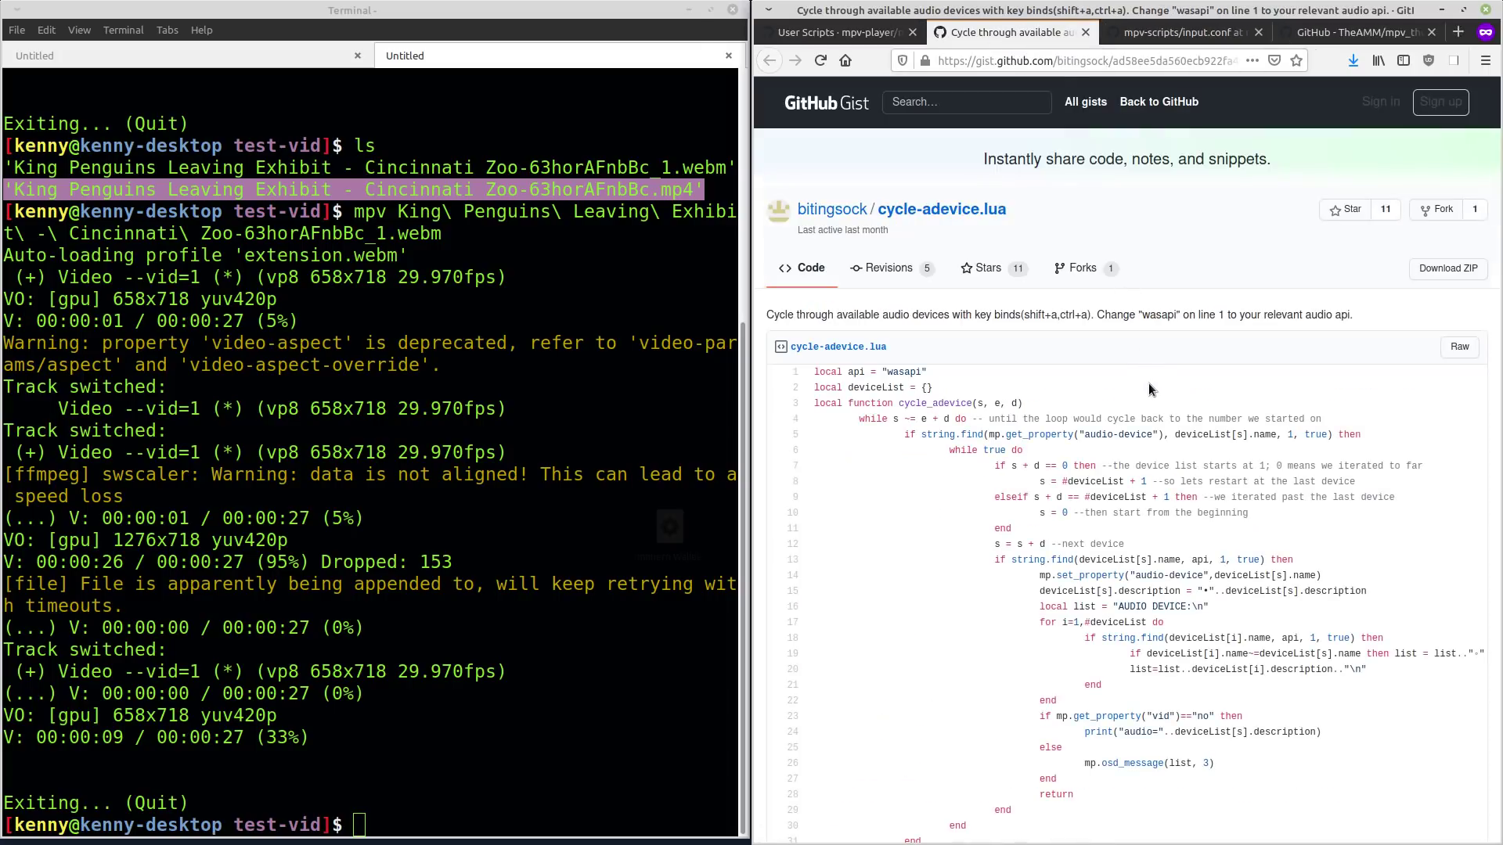
- Read through cycle-adevice.lua, examining its usage description, the audio API set on line 1, and the key bindings at the end
{"action": "scroll", "coordinate": [1151, 382], "scroll_direction": "down", "scroll_amount": 9}
{"action": "scroll", "coordinate": [947, 325], "scroll_direction": "up", "scroll_amount": 8}
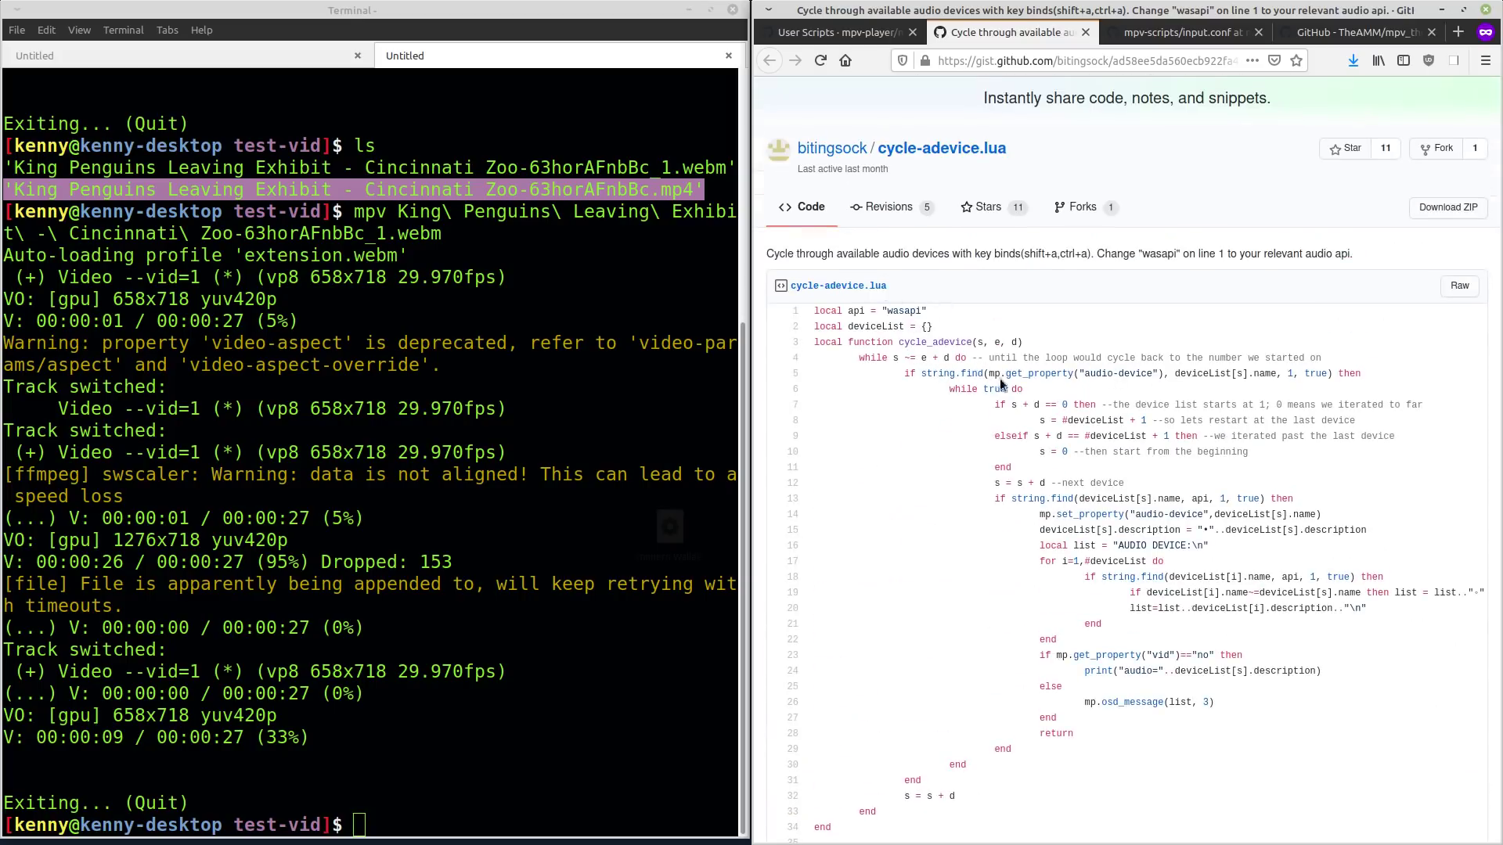
{"action": "scroll", "coordinate": [1001, 383], "scroll_direction": "down", "scroll_amount": 3}
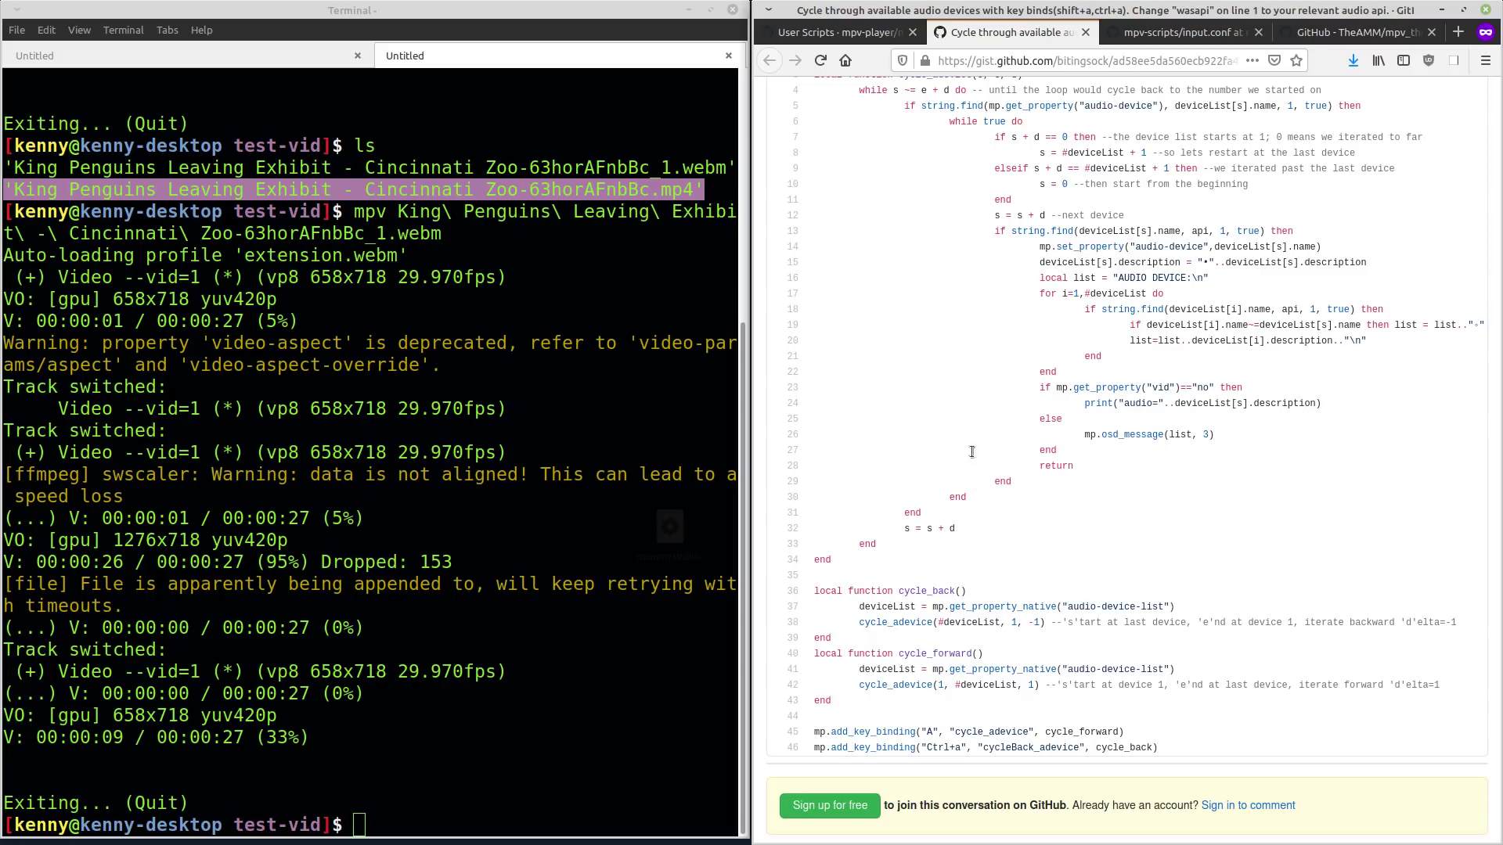
{"action": "scroll", "coordinate": [957, 739], "scroll_direction": "up", "scroll_amount": 2}
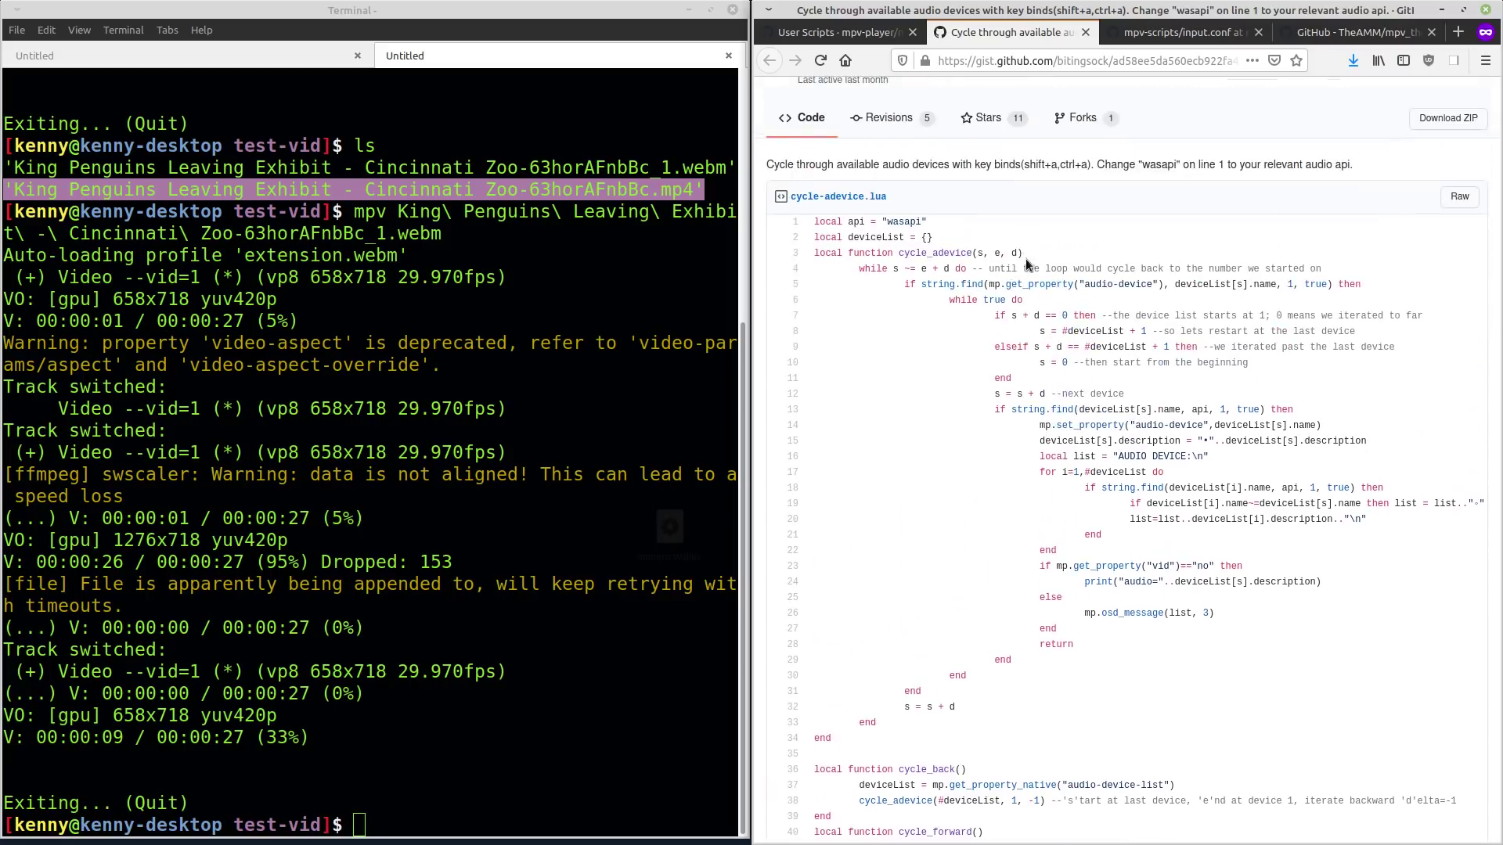
{"action": "scroll", "coordinate": [1091, 369], "scroll_direction": "down", "scroll_amount": 5}
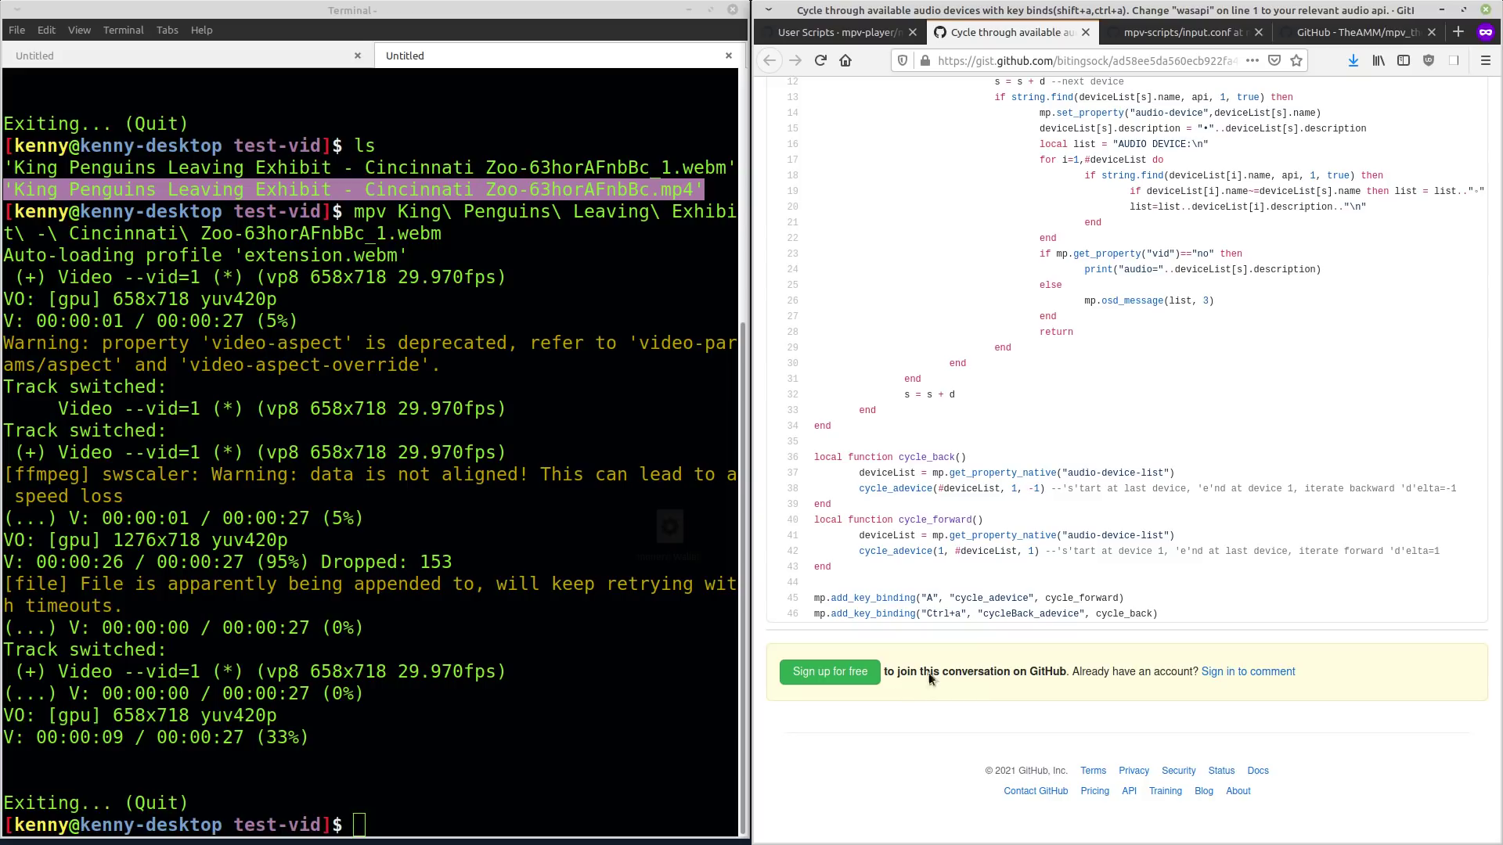
{"action": "scroll", "coordinate": [905, 273], "scroll_direction": "up", "scroll_amount": 5}
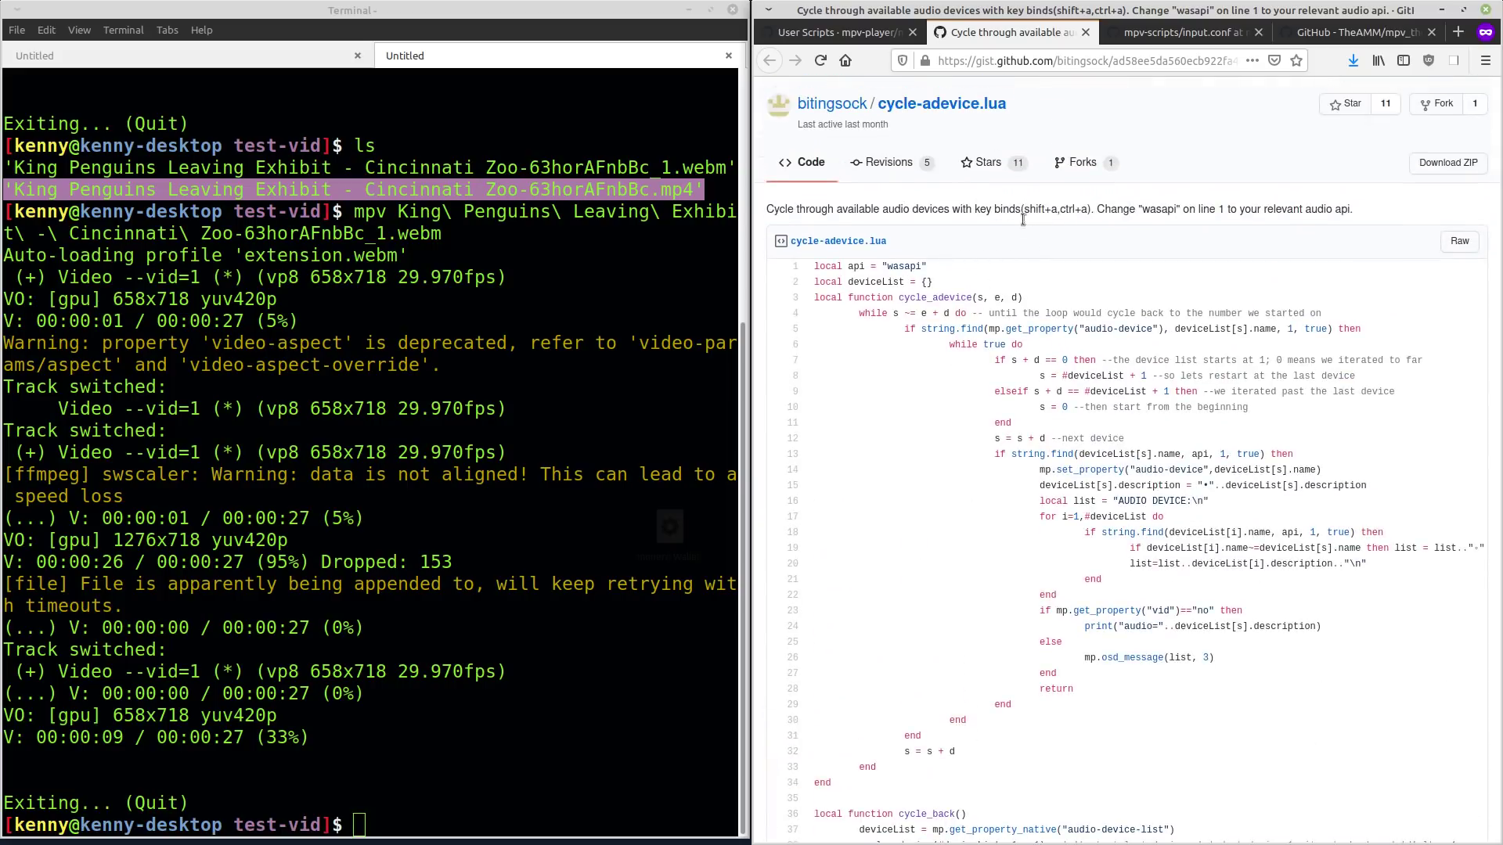
{"action": "scroll", "coordinate": [1083, 232], "scroll_direction": "down", "scroll_amount": 3}
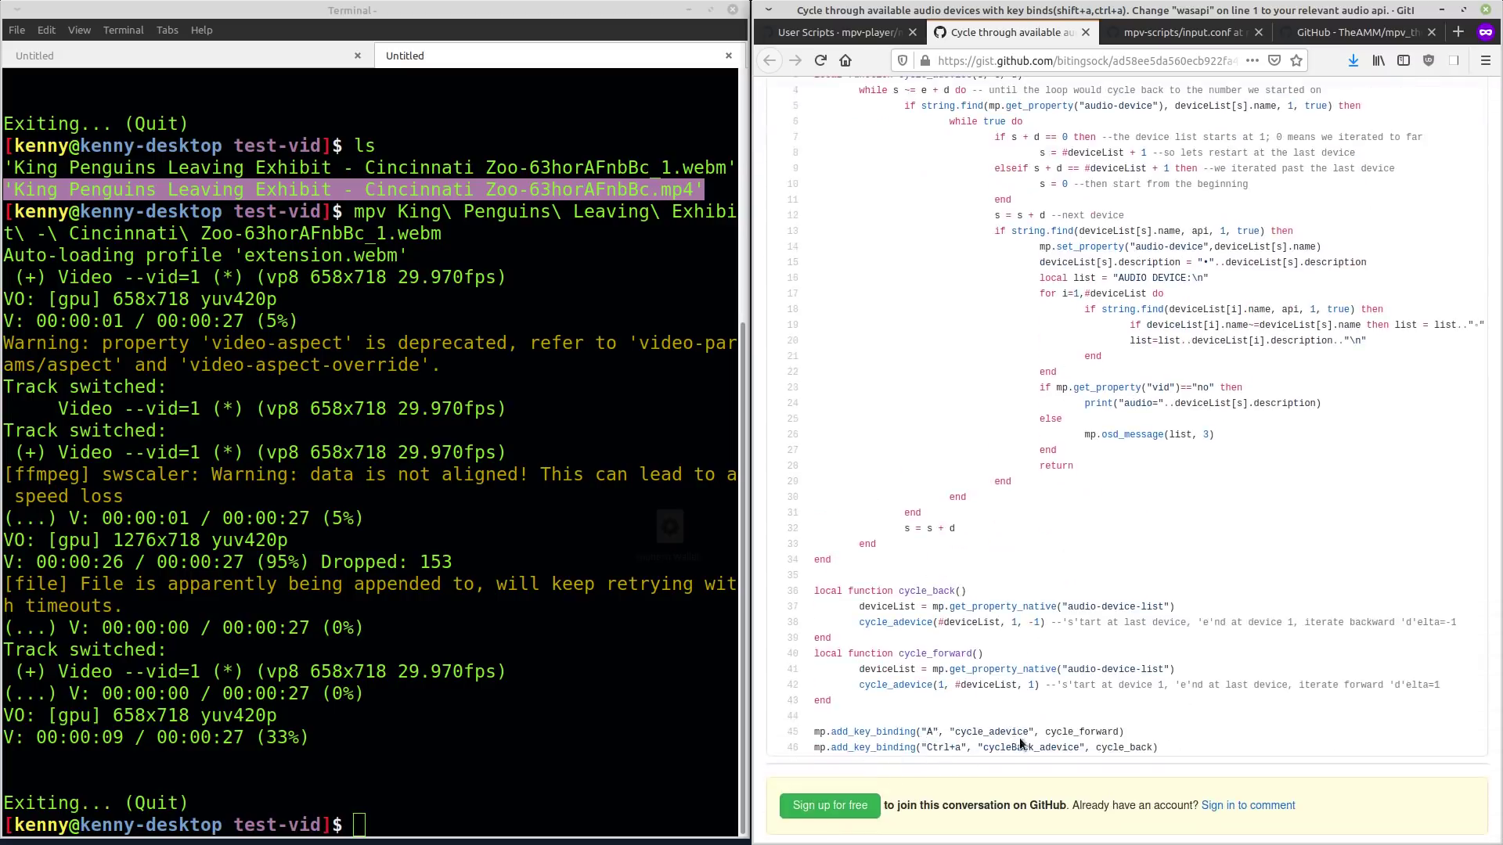
- Review the cycle-adevice.lua gist again, from its description and audio API line down to the key bindings
{"action": "scroll", "coordinate": [1017, 737], "scroll_direction": "up", "scroll_amount": 4}
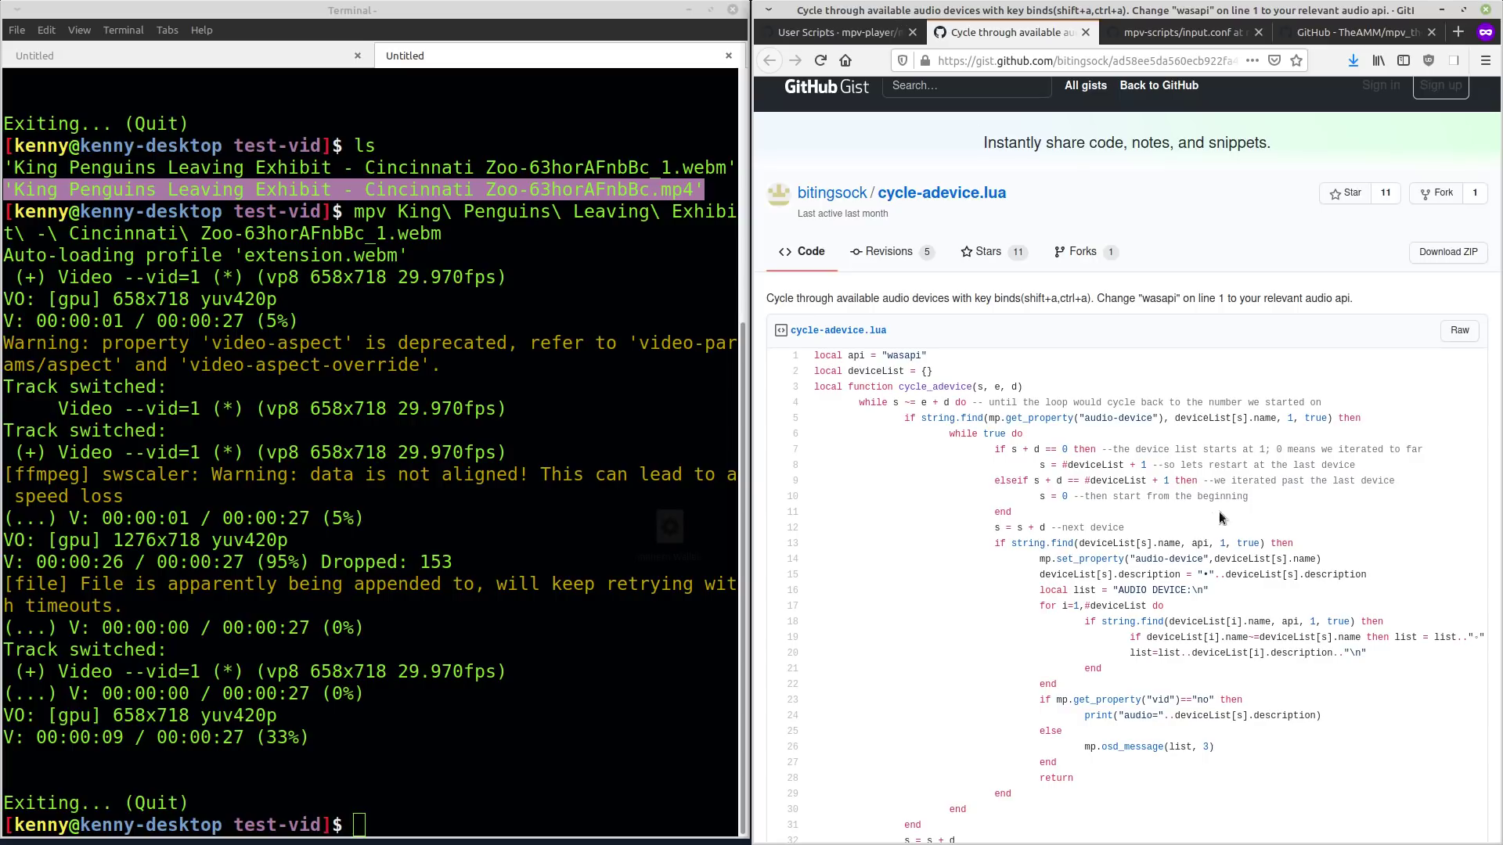
{"action": "scroll", "coordinate": [1182, 454], "scroll_direction": "down", "scroll_amount": 5}
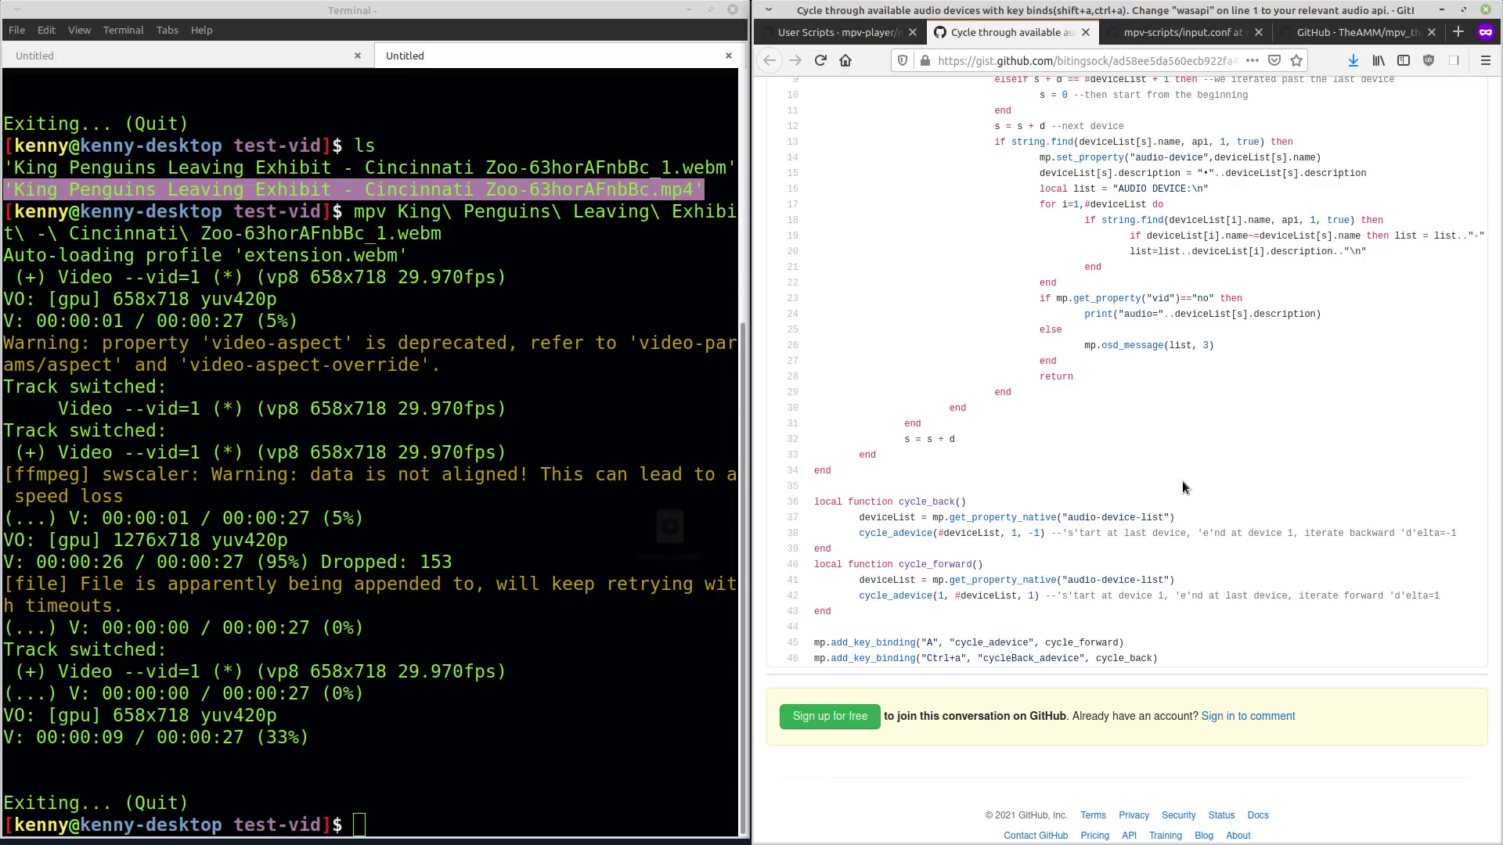
{"action": "left_click", "coordinate": [570, 423]}
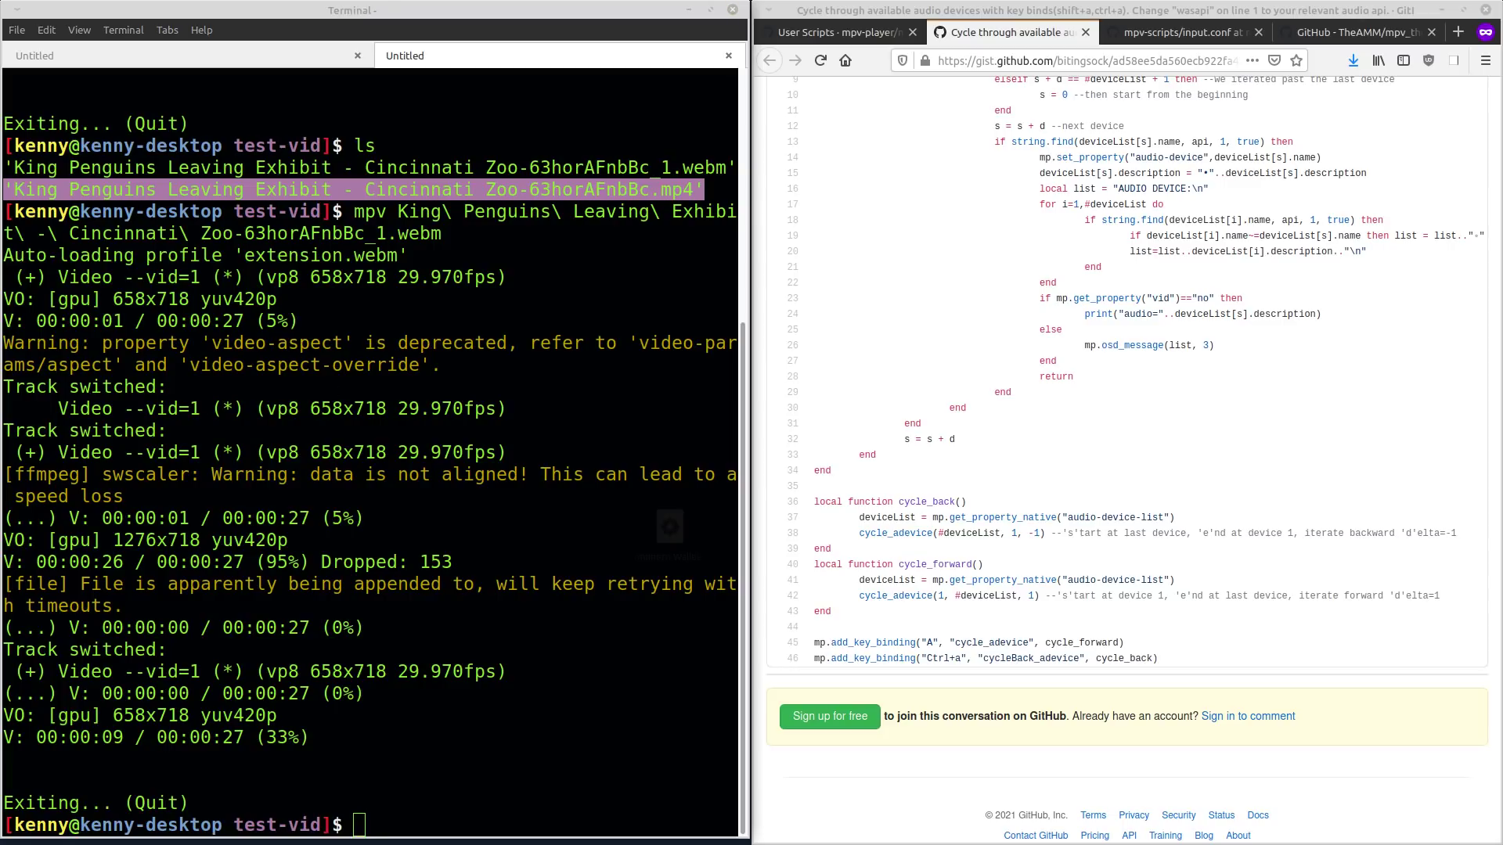
- Read the mpv_thumbnail_script README's install instructions and open its releases page in a separate tab to view the v0.4.2 assets
{"action": "key", "text": "ctrl+Tab"}
{"action": "key", "text": "ctrl+Tab"}
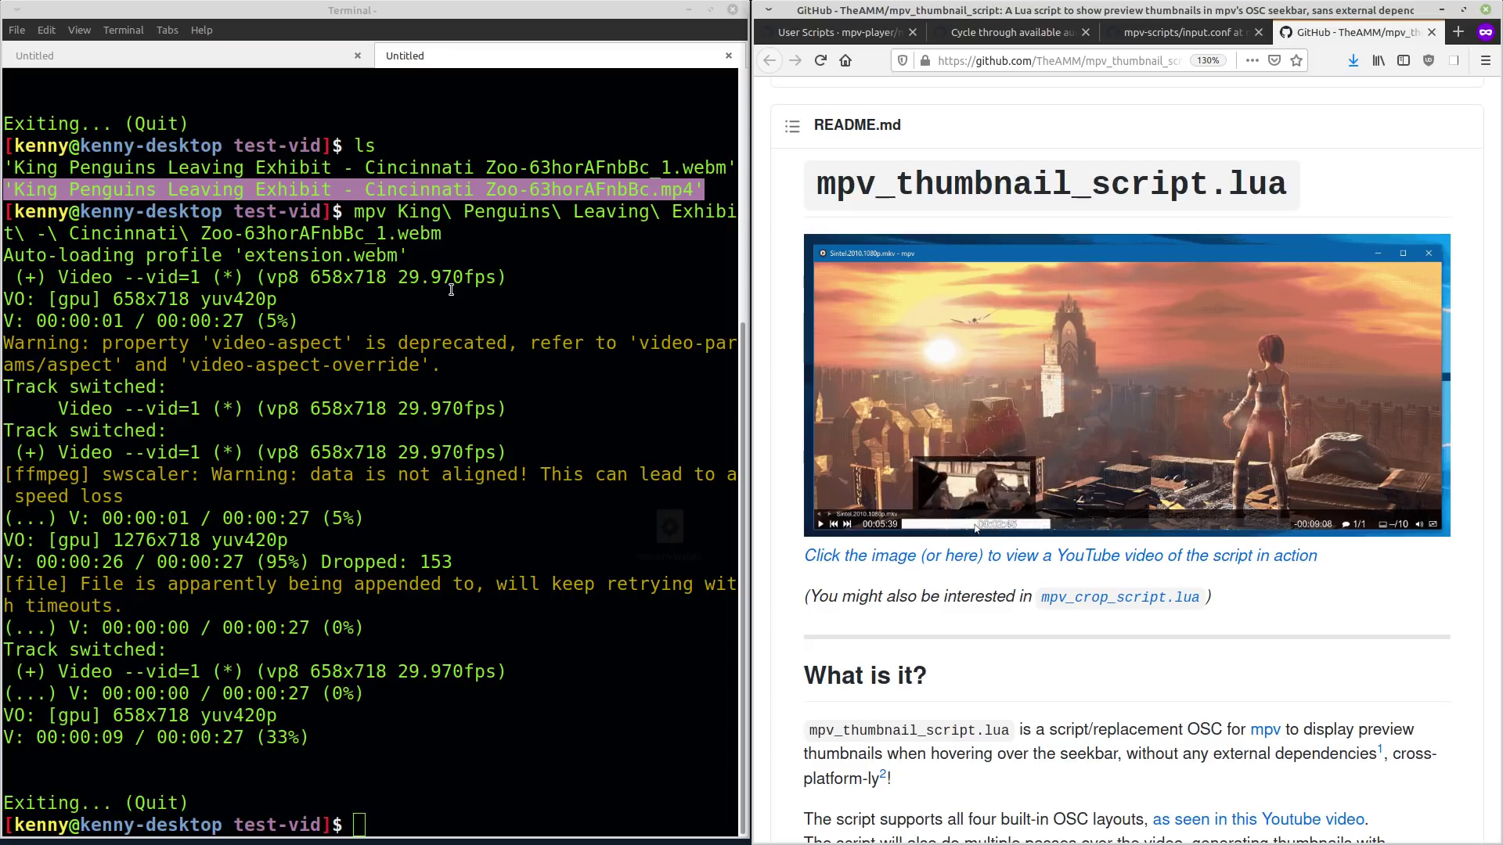
{"action": "scroll", "coordinate": [1224, 490], "scroll_direction": "down", "scroll_amount": 3}
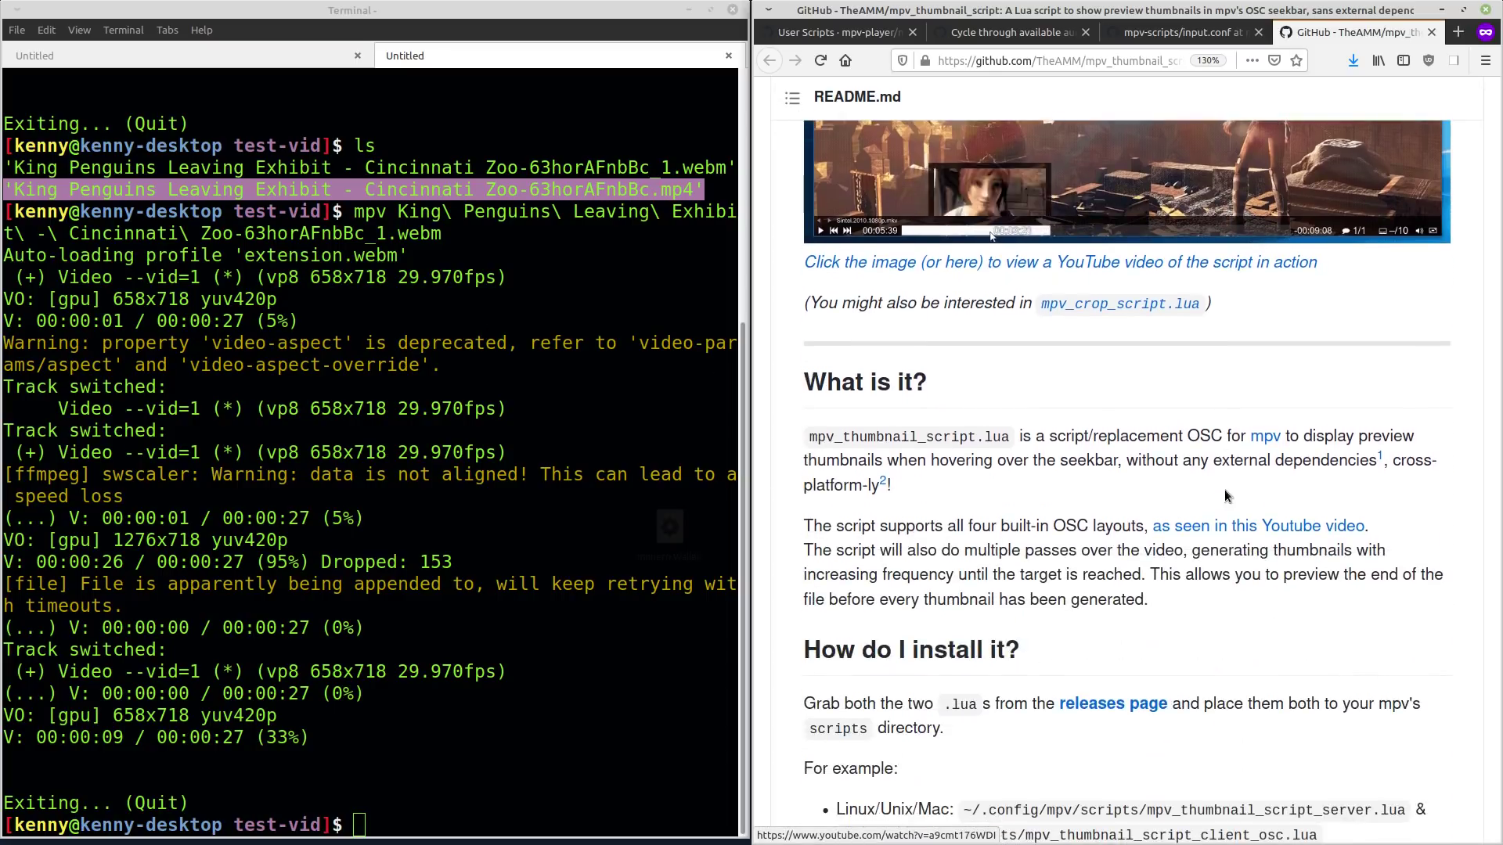
{"action": "scroll", "coordinate": [1221, 485], "scroll_direction": "down", "scroll_amount": 2}
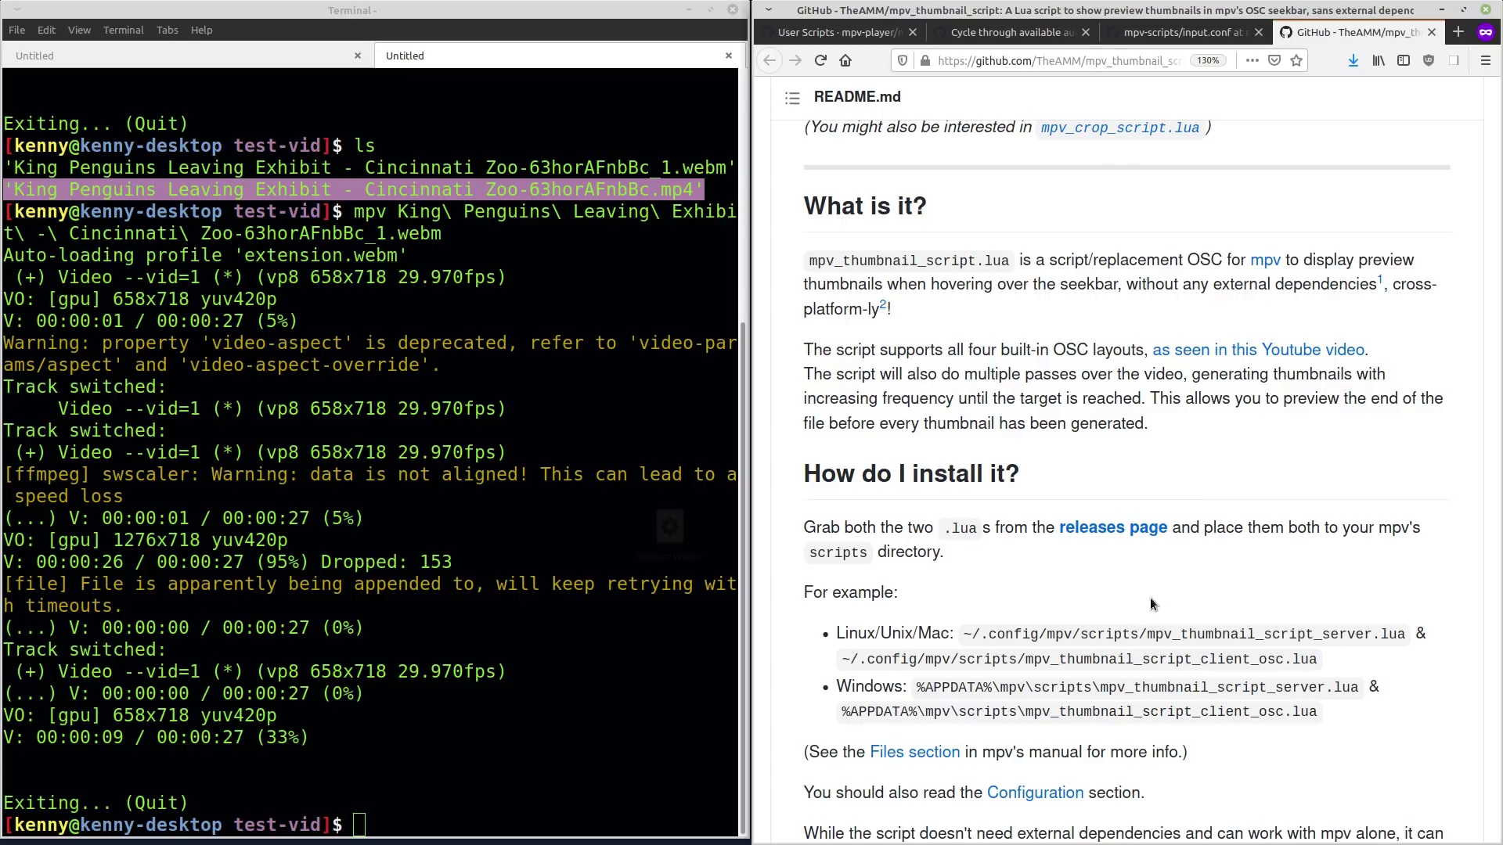
{"action": "middle_click", "coordinate": [1110, 534]}
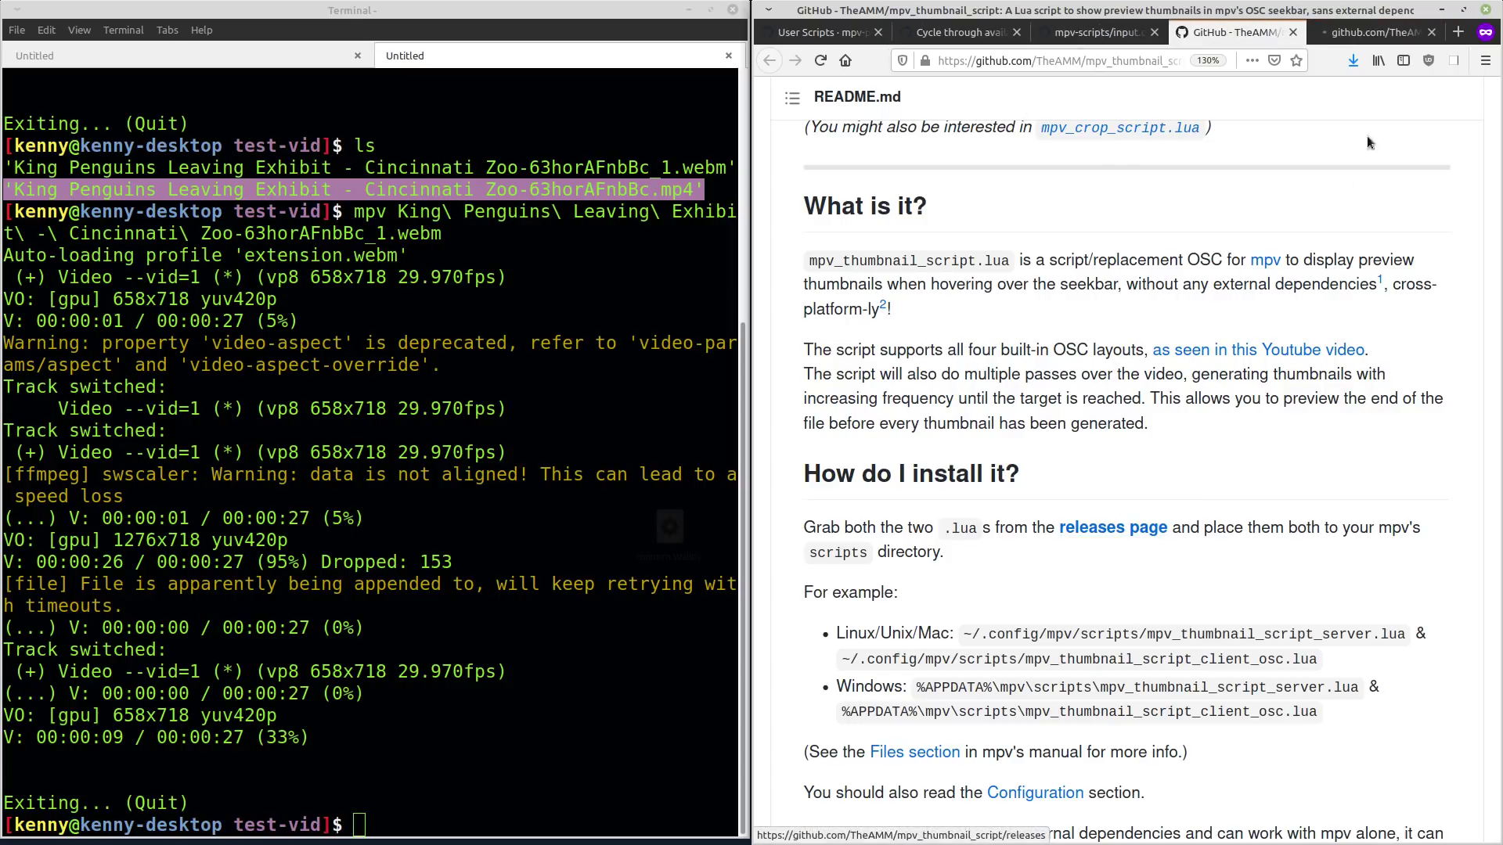
{"action": "left_click", "coordinate": [1370, 32]}
{"action": "scroll", "coordinate": [1195, 383], "scroll_direction": "down", "scroll_amount": 2}
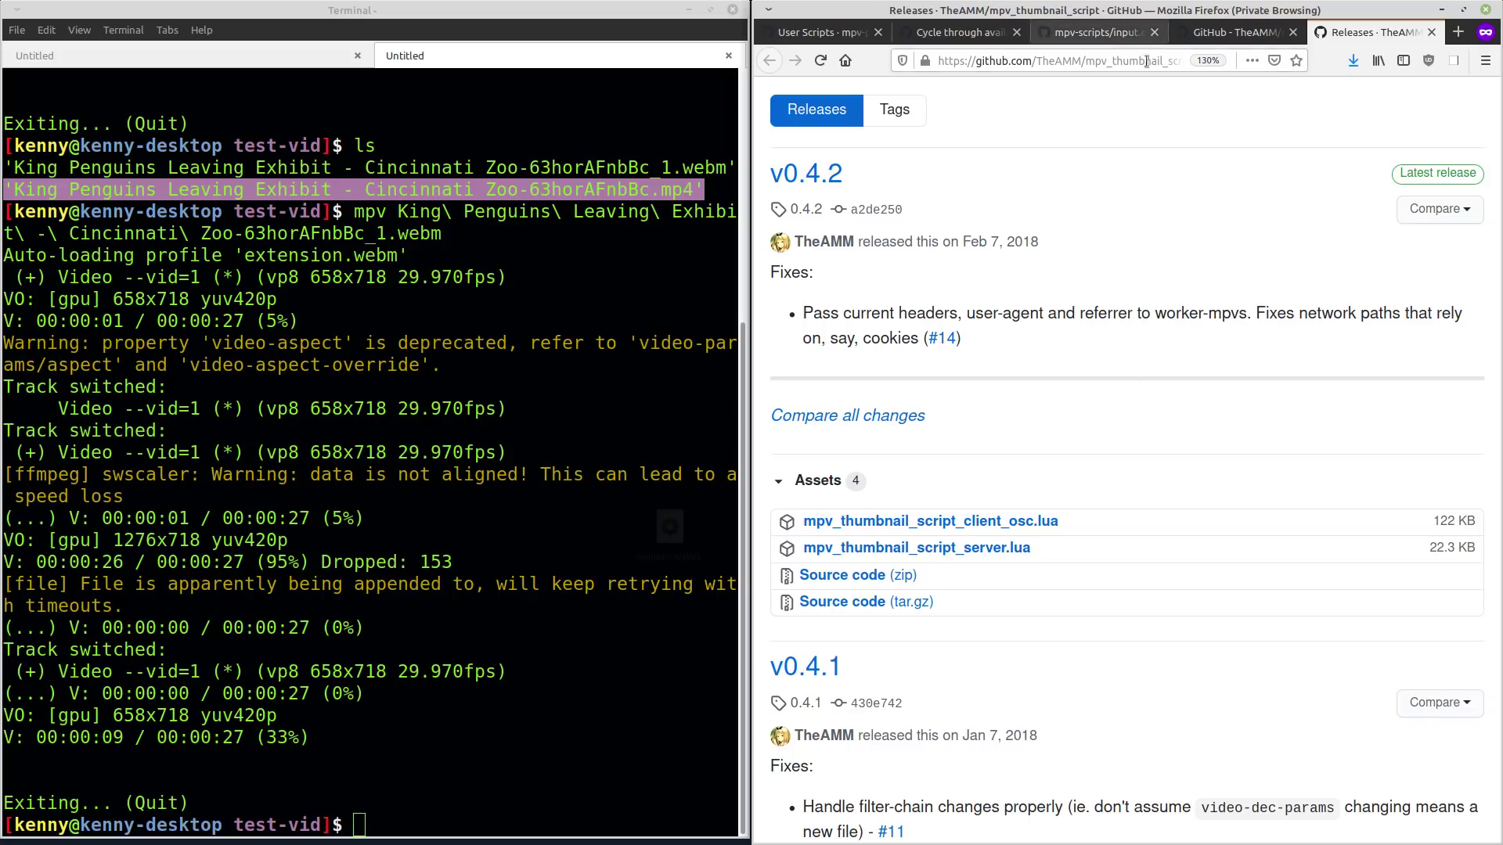
- Return from the thumbnail script's releases page to the mpv User Scripts wiki list
{"action": "left_click", "coordinate": [1238, 32]}
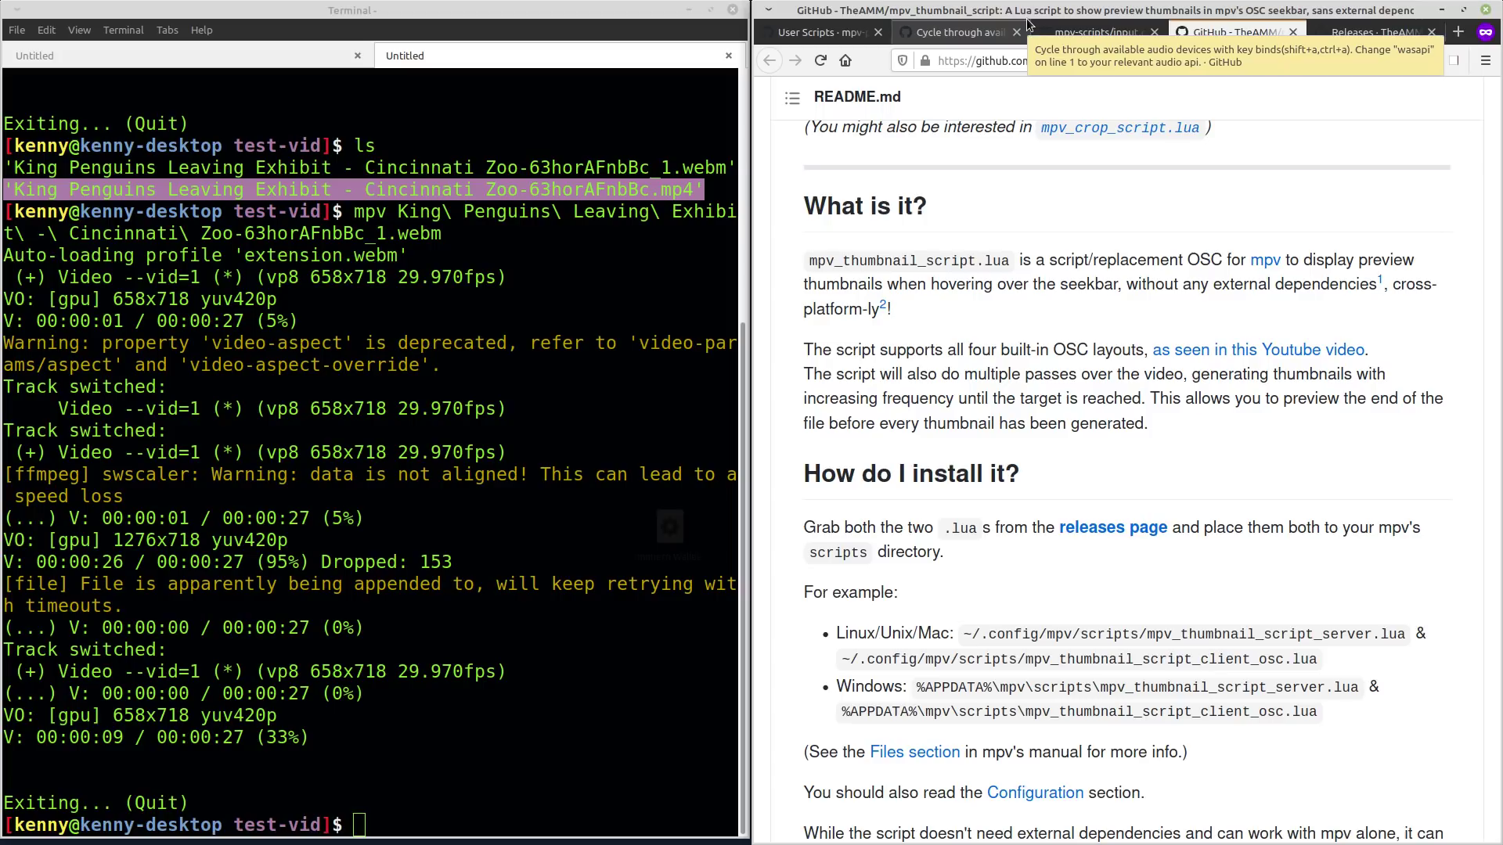
{"action": "left_click", "coordinate": [958, 31]}
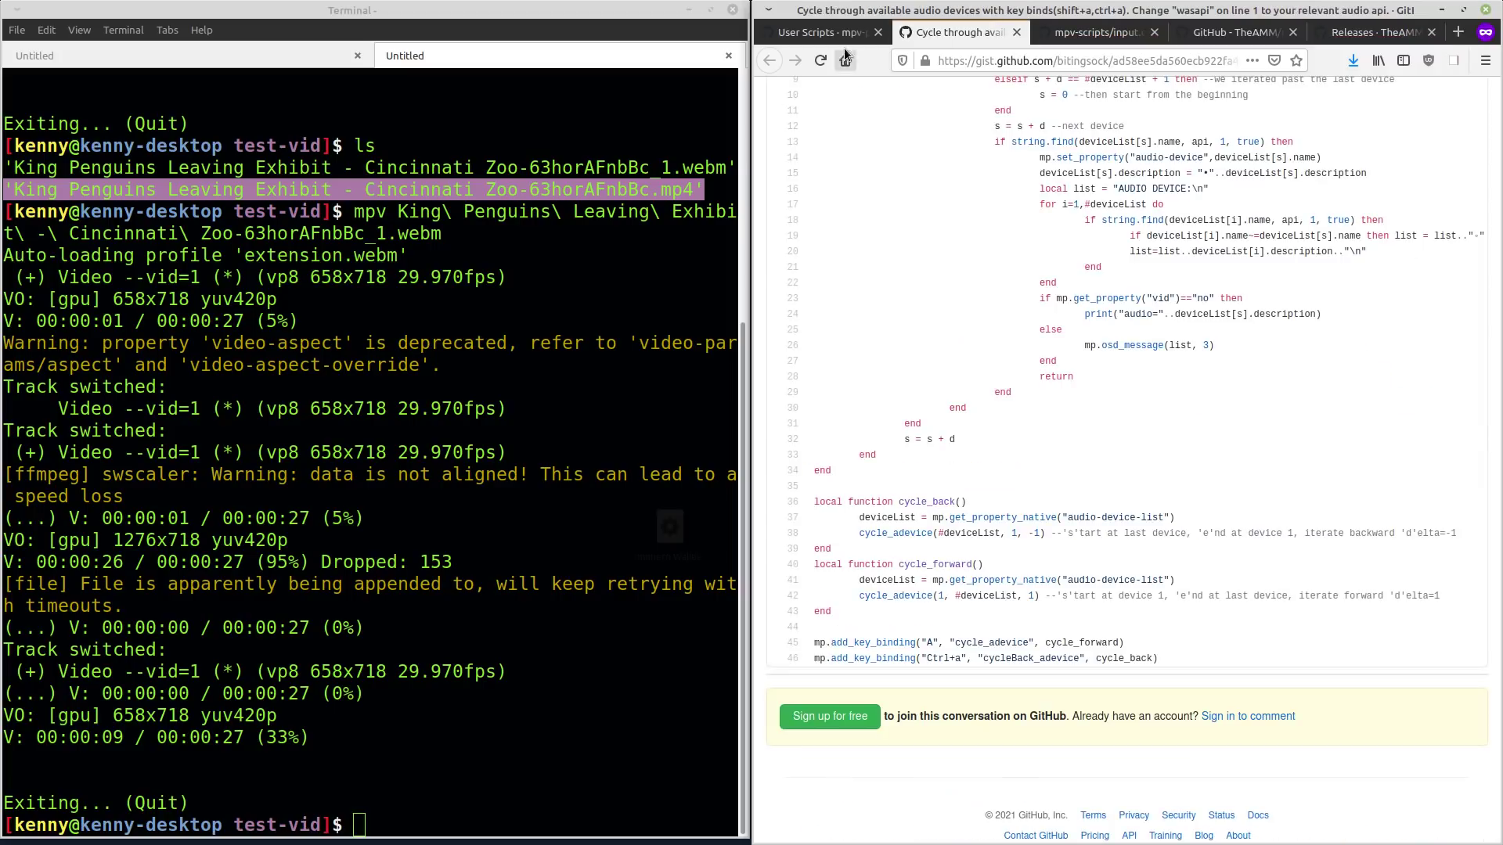
{"action": "left_click", "coordinate": [840, 31]}
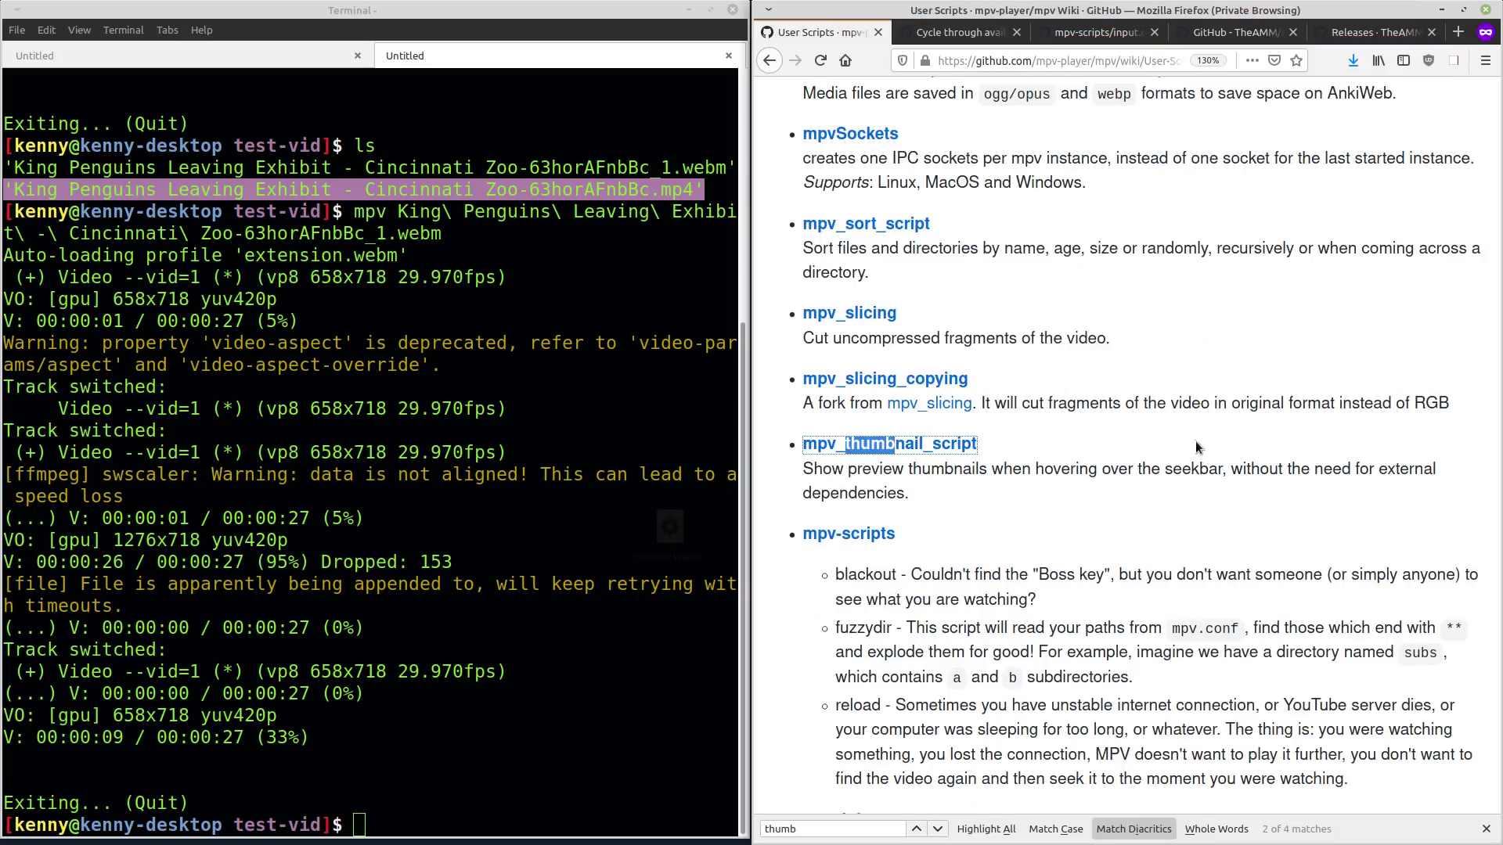